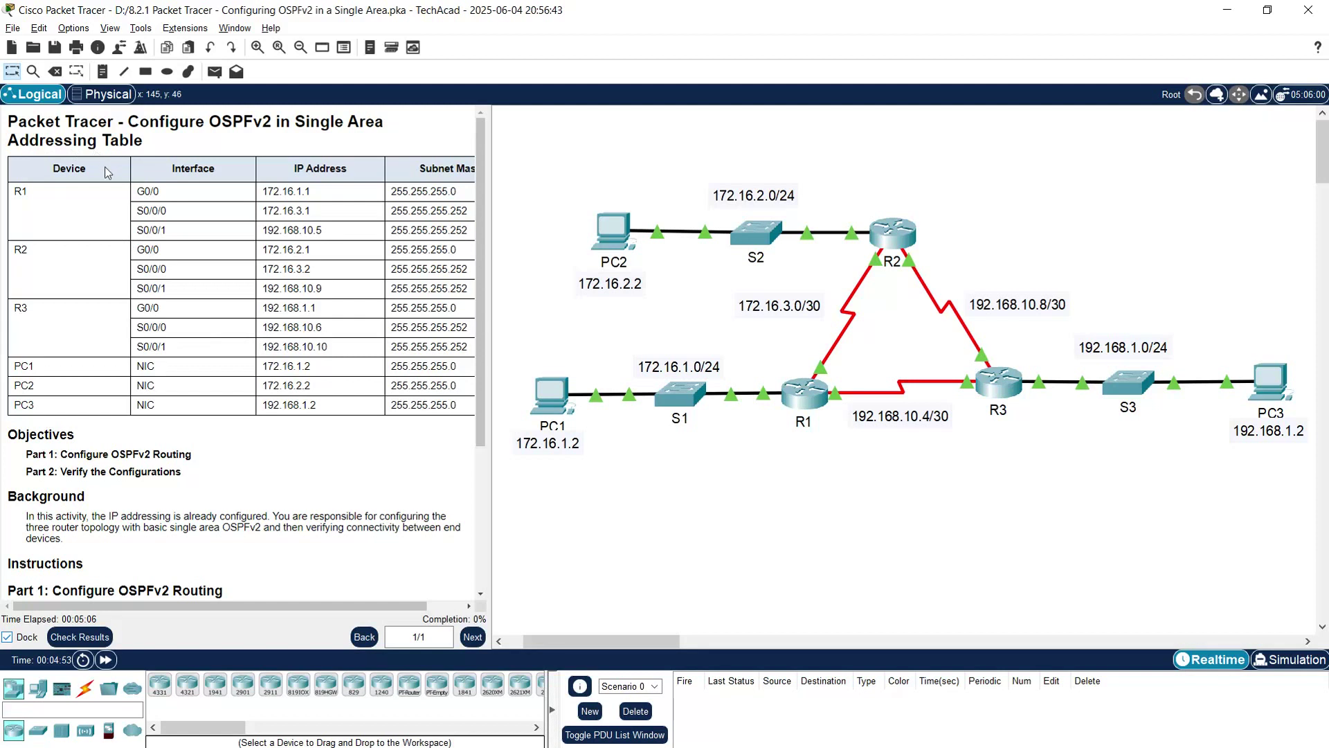
- Read the activity instructions and enter global configuration mode on router R1
scroll(113, 412, "down", 2)
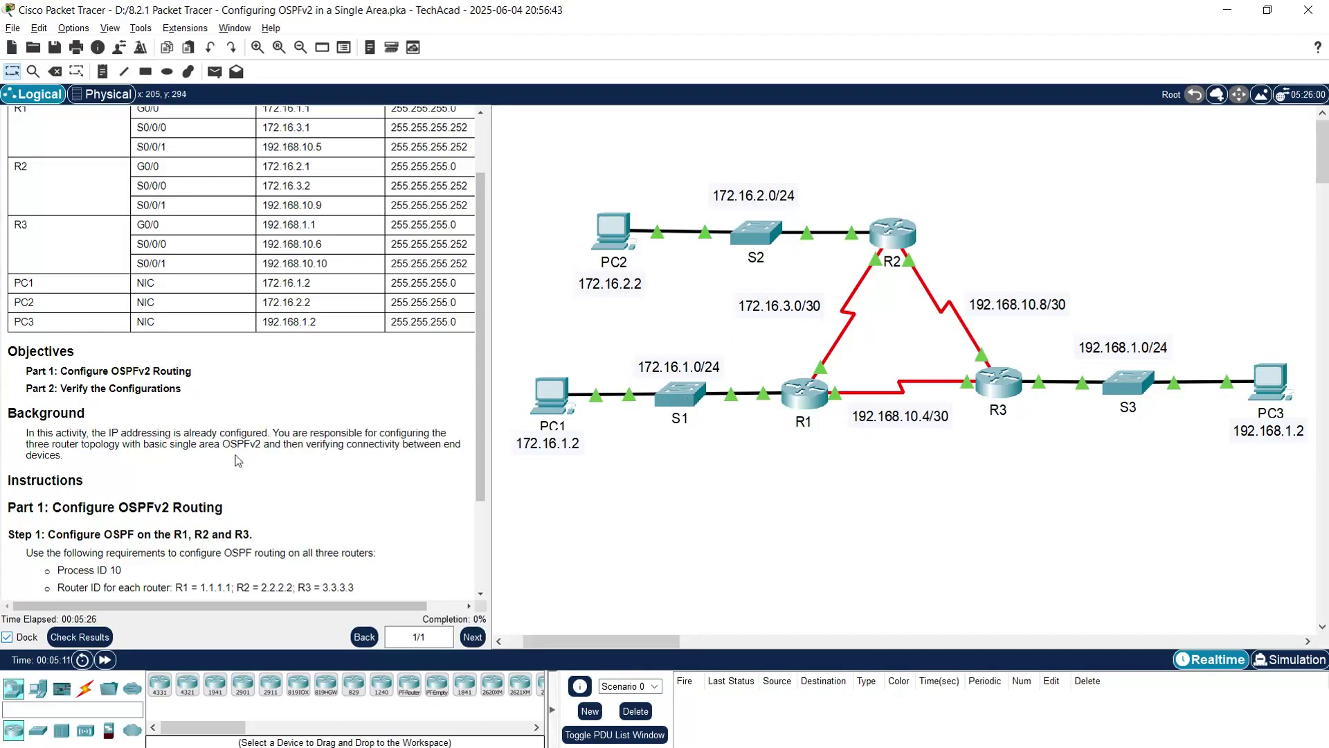
scroll(122, 457, "down", 1)
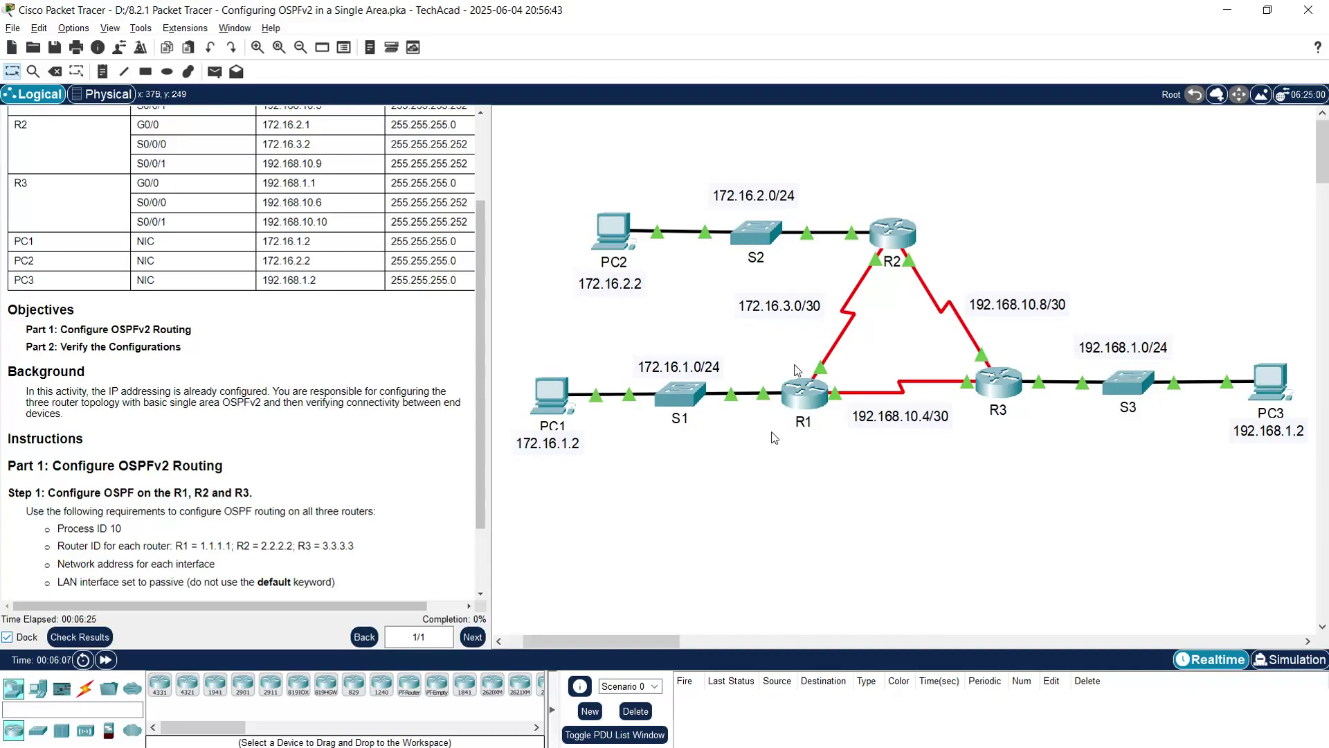
scroll(136, 471, "down", 3)
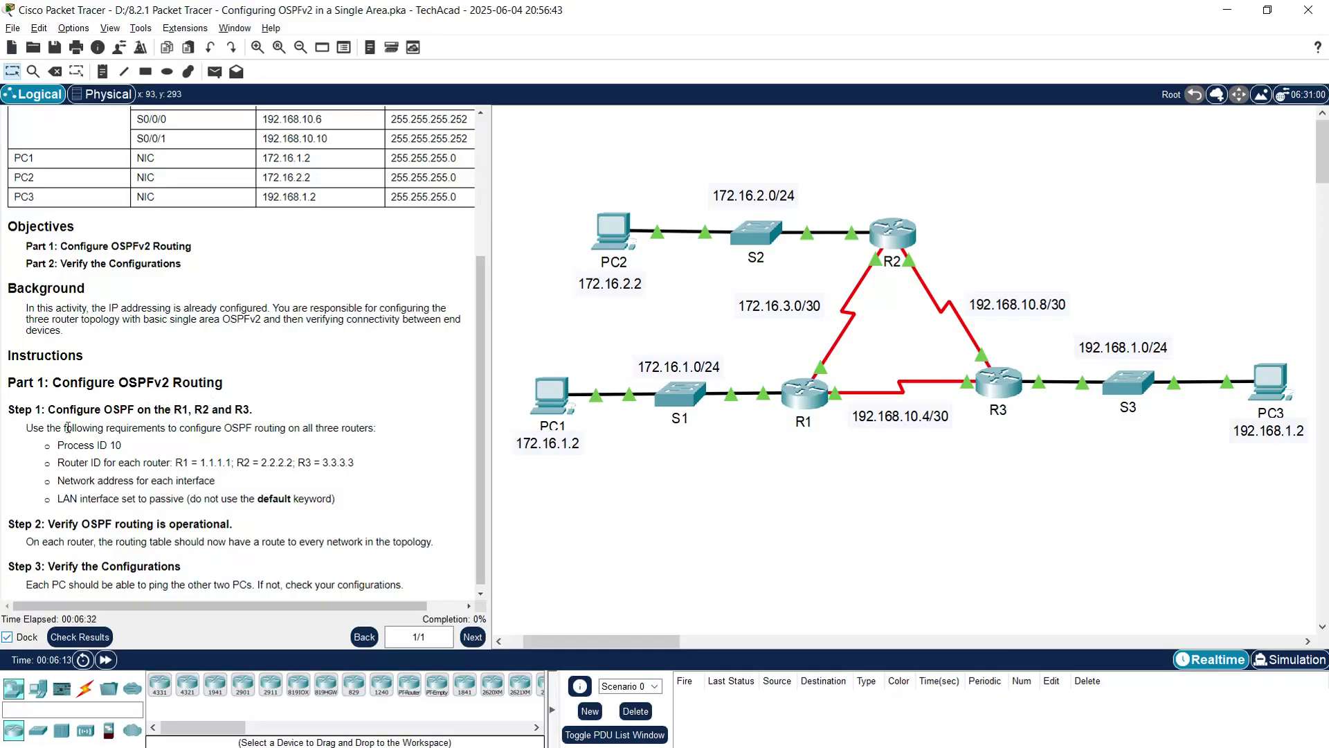
scroll(32, 444, "down", 1)
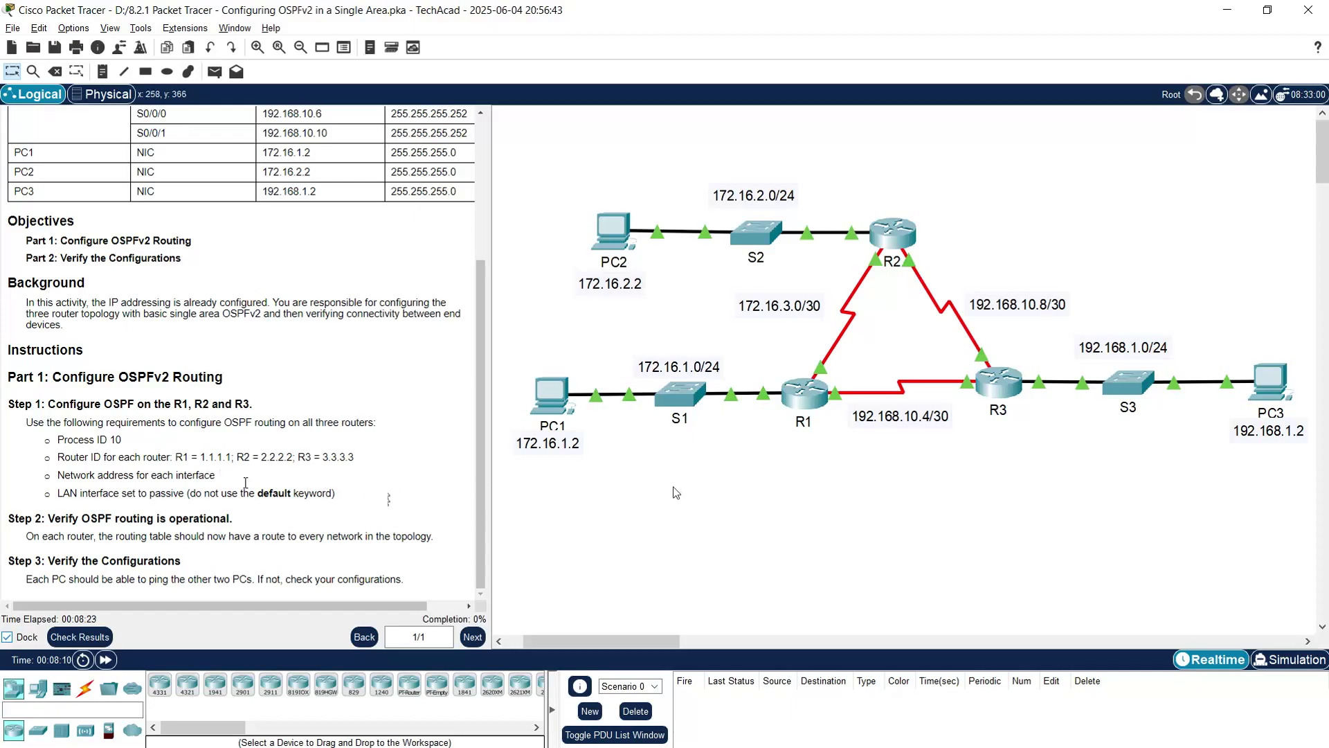
left_click(802, 418)
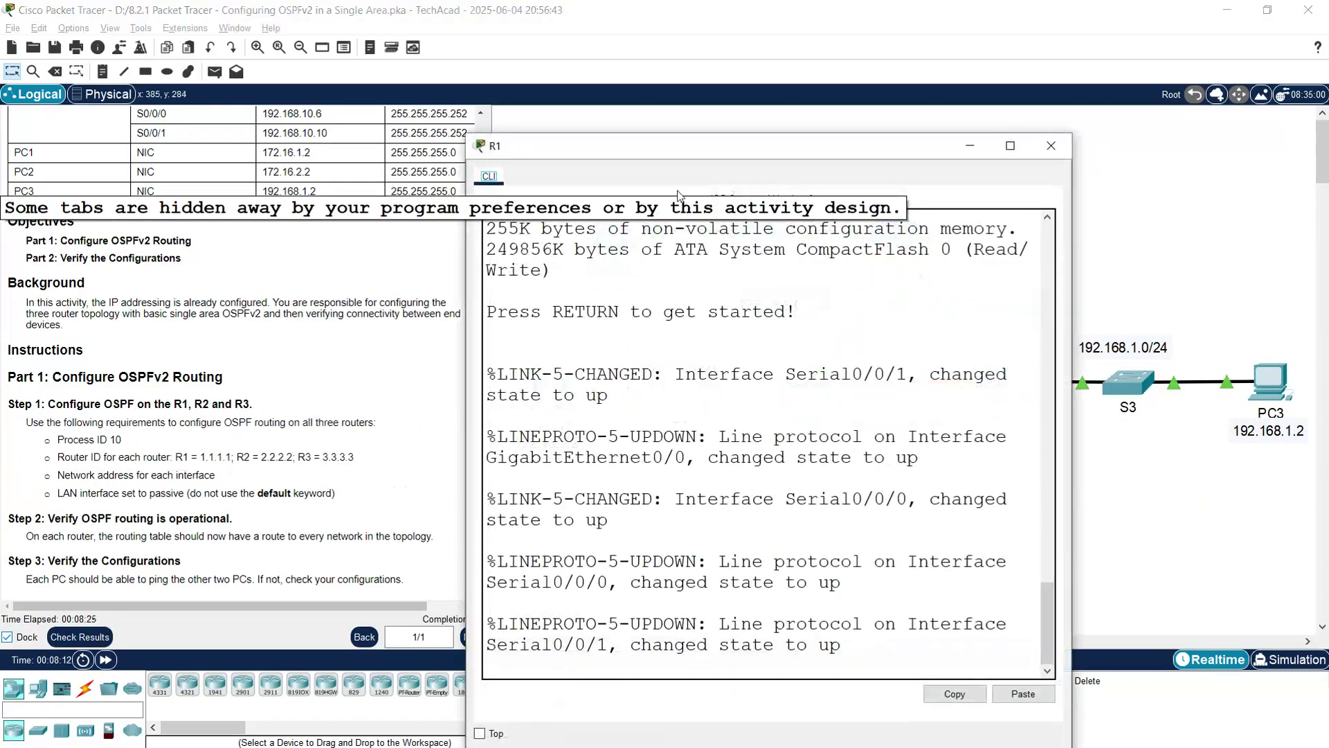
left_click_drag(683, 149, 557, 59)
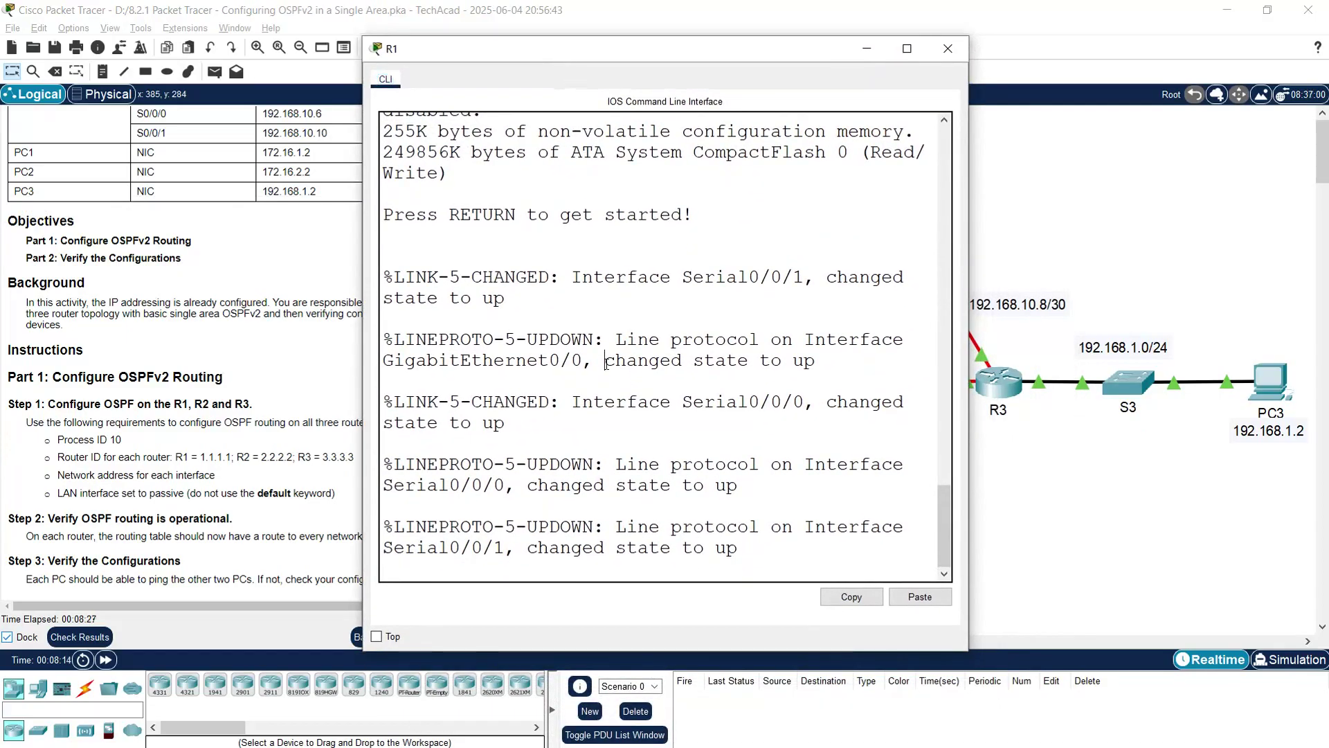
key("Return")
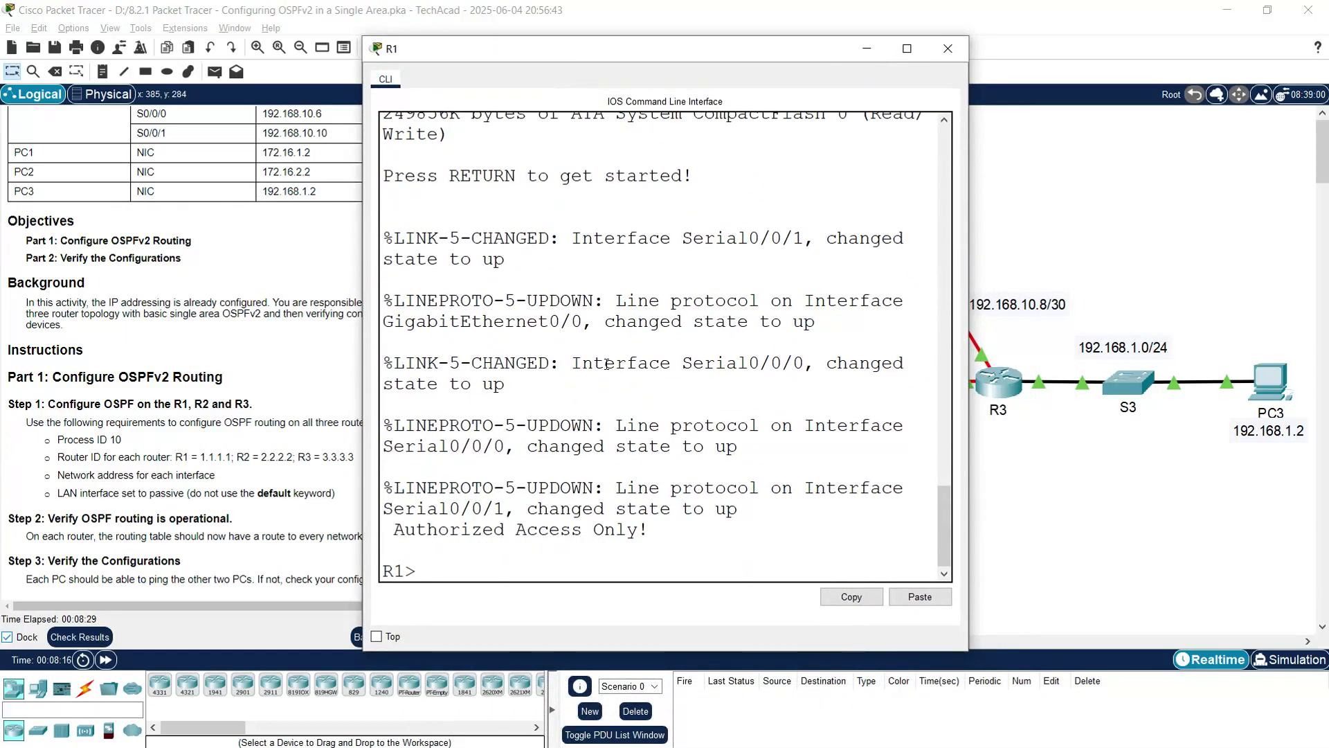
type("enable")
key("Return")
type("con")
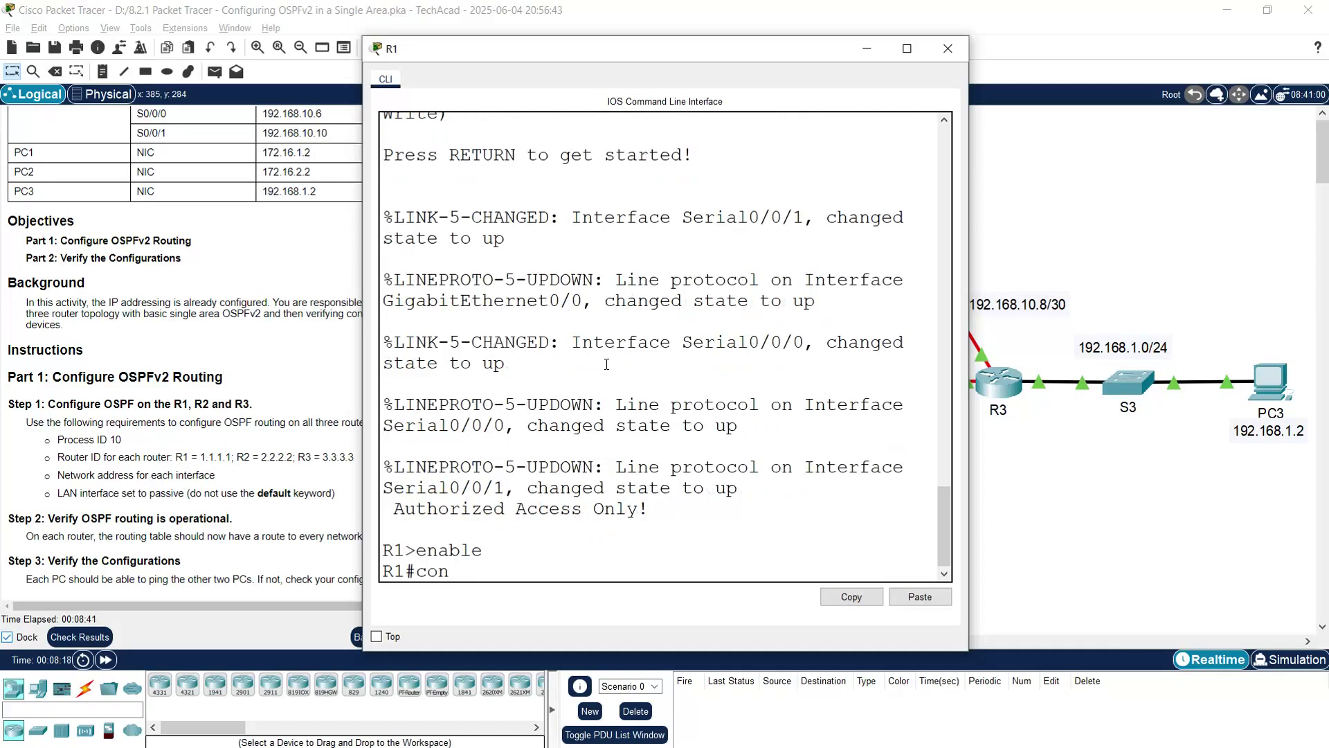
type("f t")
key("Return")
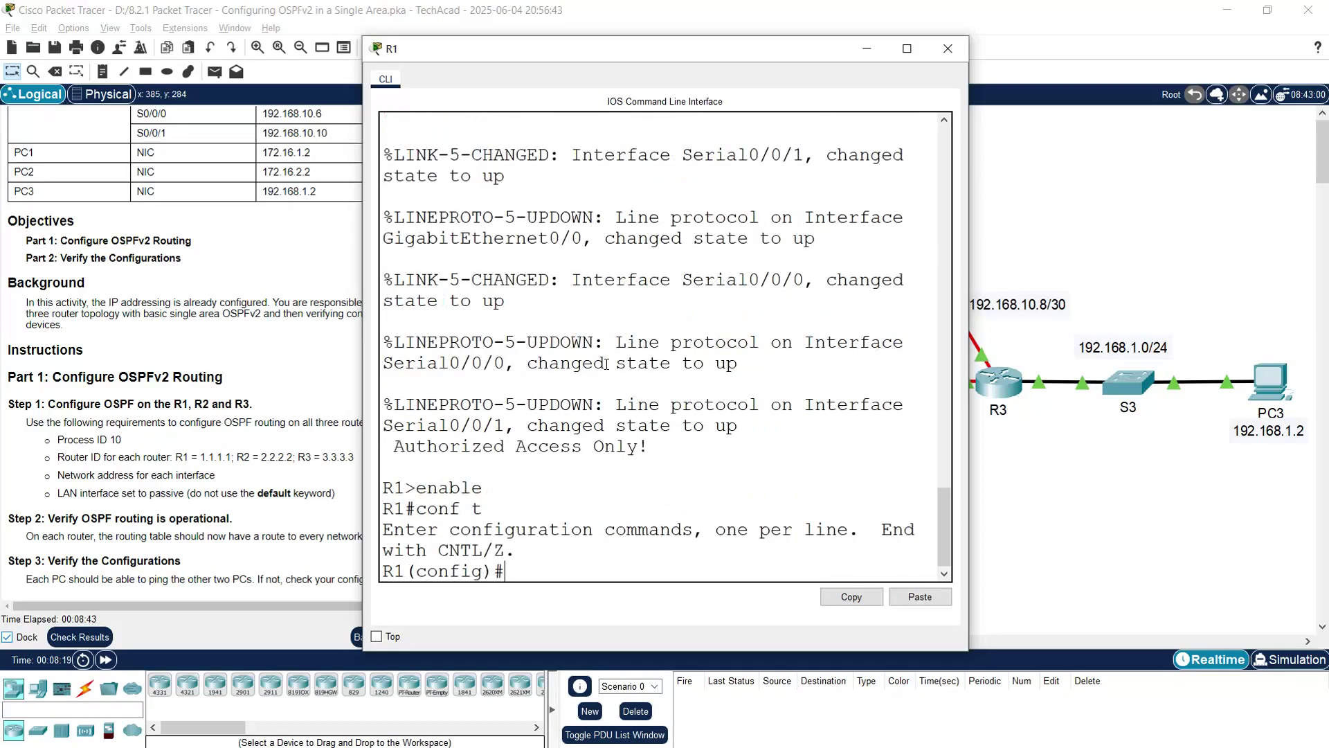
- Start OSPF process 10 on R1 and assign it router ID 1.1.1.1
type("router ospf 10")
key("Return")
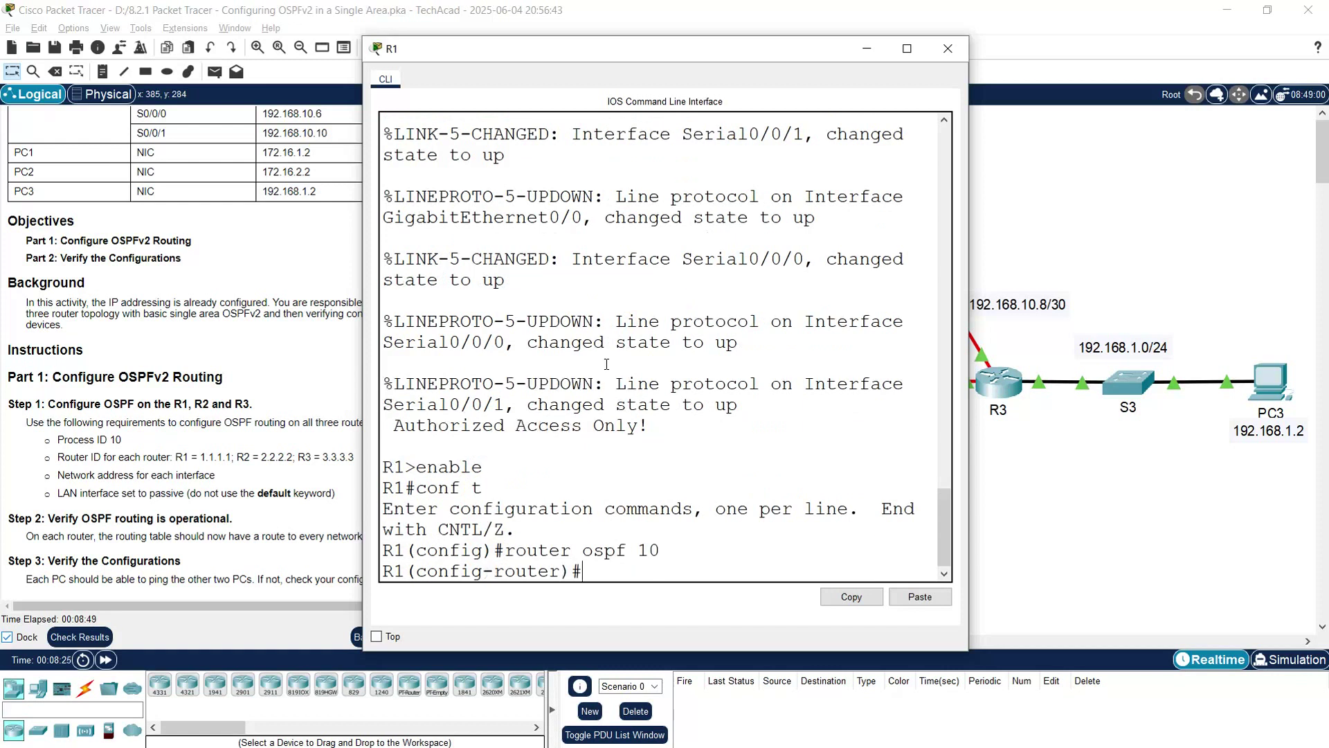
type("router-id 1.1.1.1")
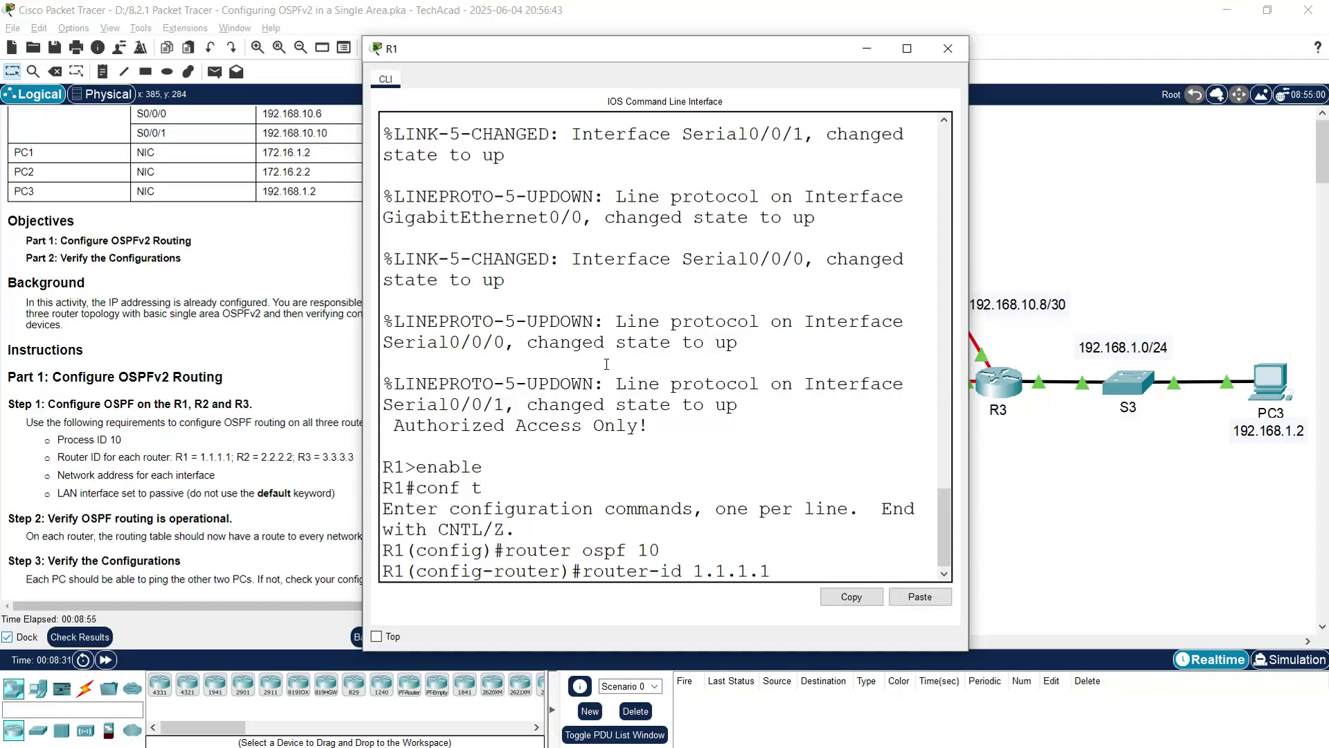
key("Return")
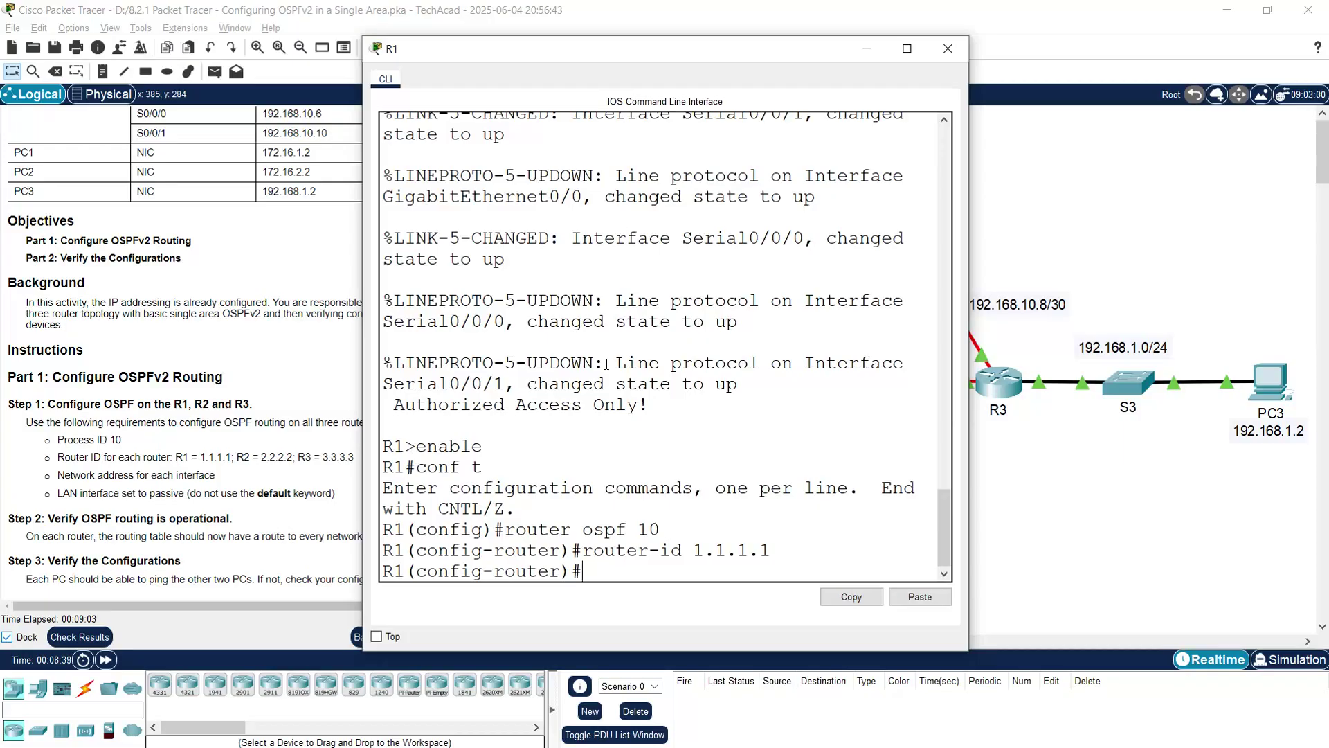
- Display R1's directly connected routes and widen the console to read them
type("do sho ip route conne")
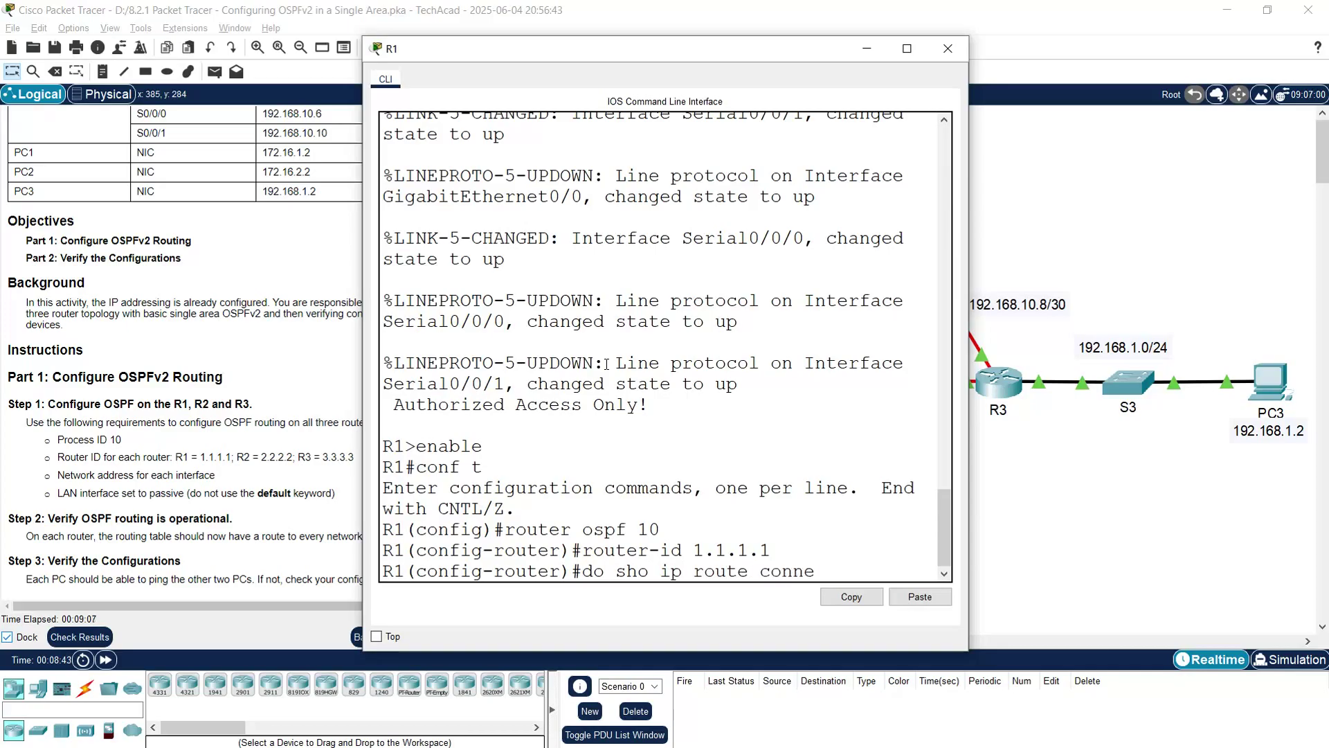
type("cted")
key("Return")
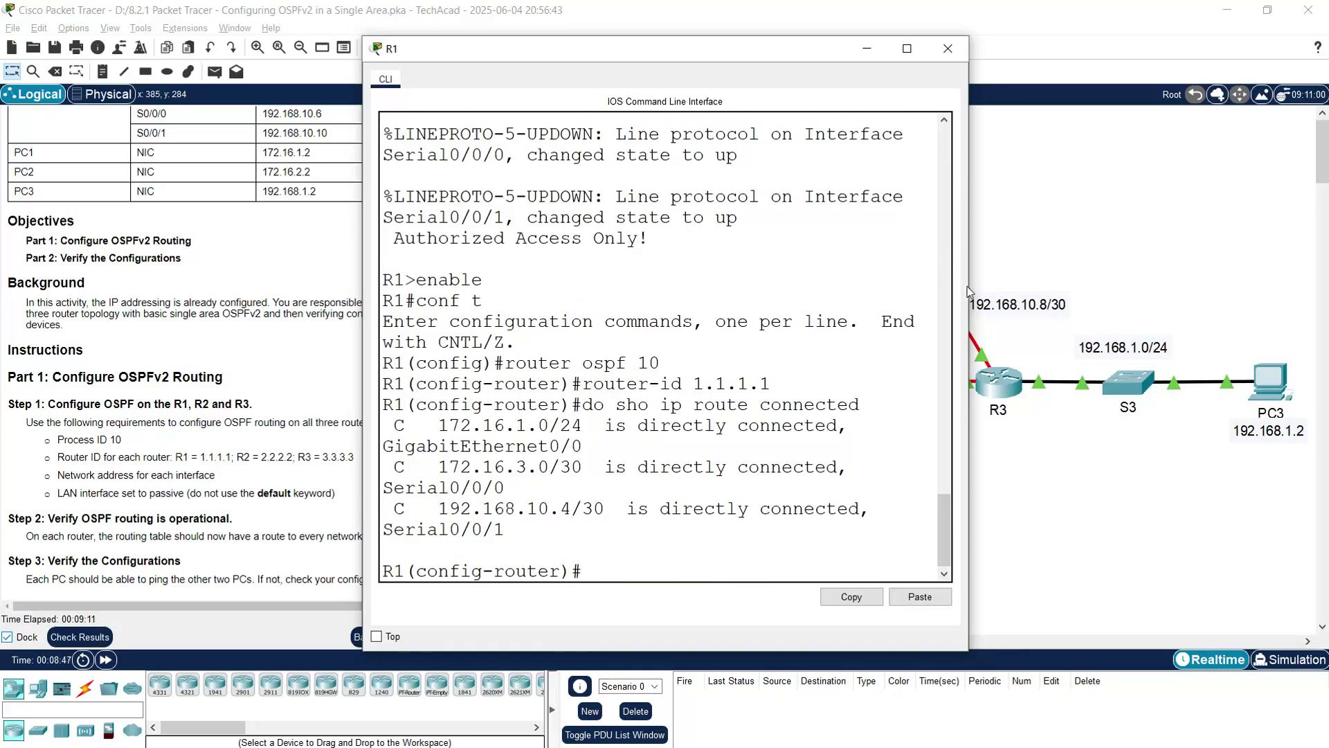
left_click_drag(968, 289, 1078, 304)
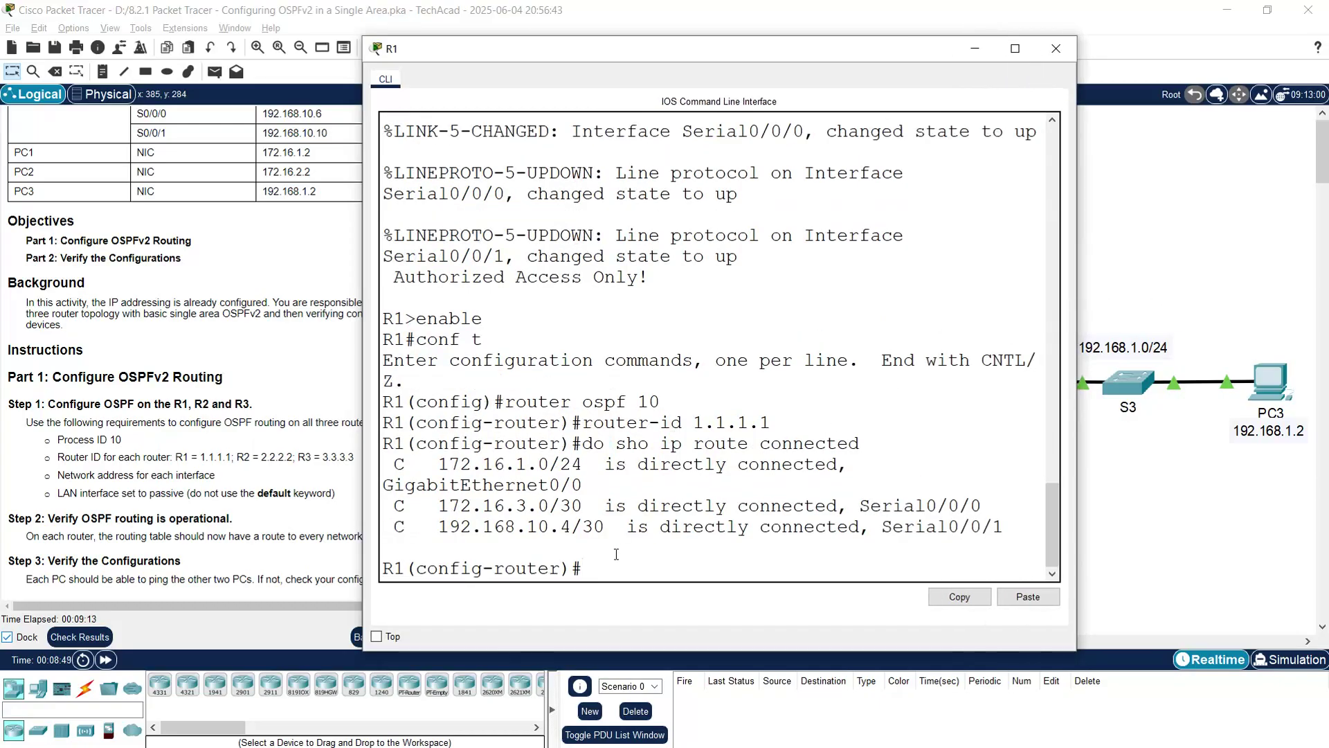
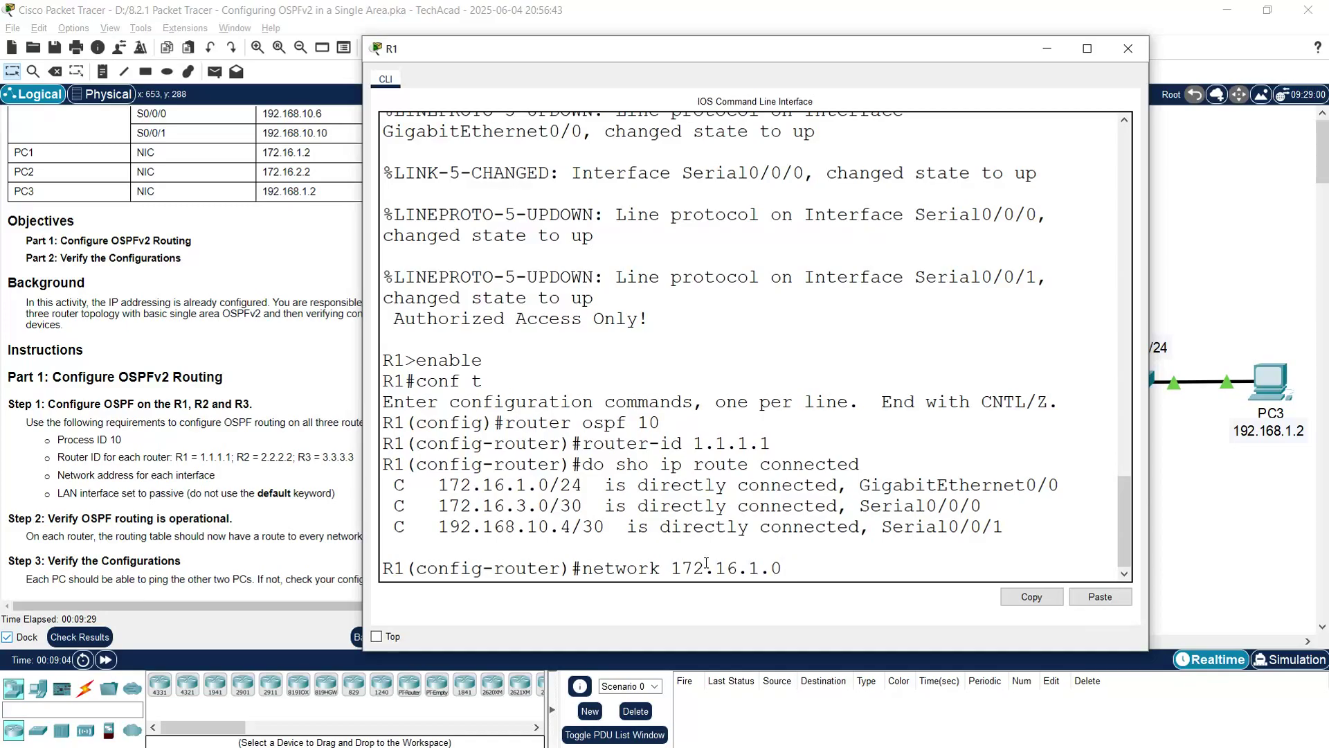
- Advertise 172.16.1.0 with wildcard 0.0.0.255 and 172.16.3.0 with wildcard 0.0.0.3 in OSPF area 0 on R1
type("0.0.0.255 area 0")
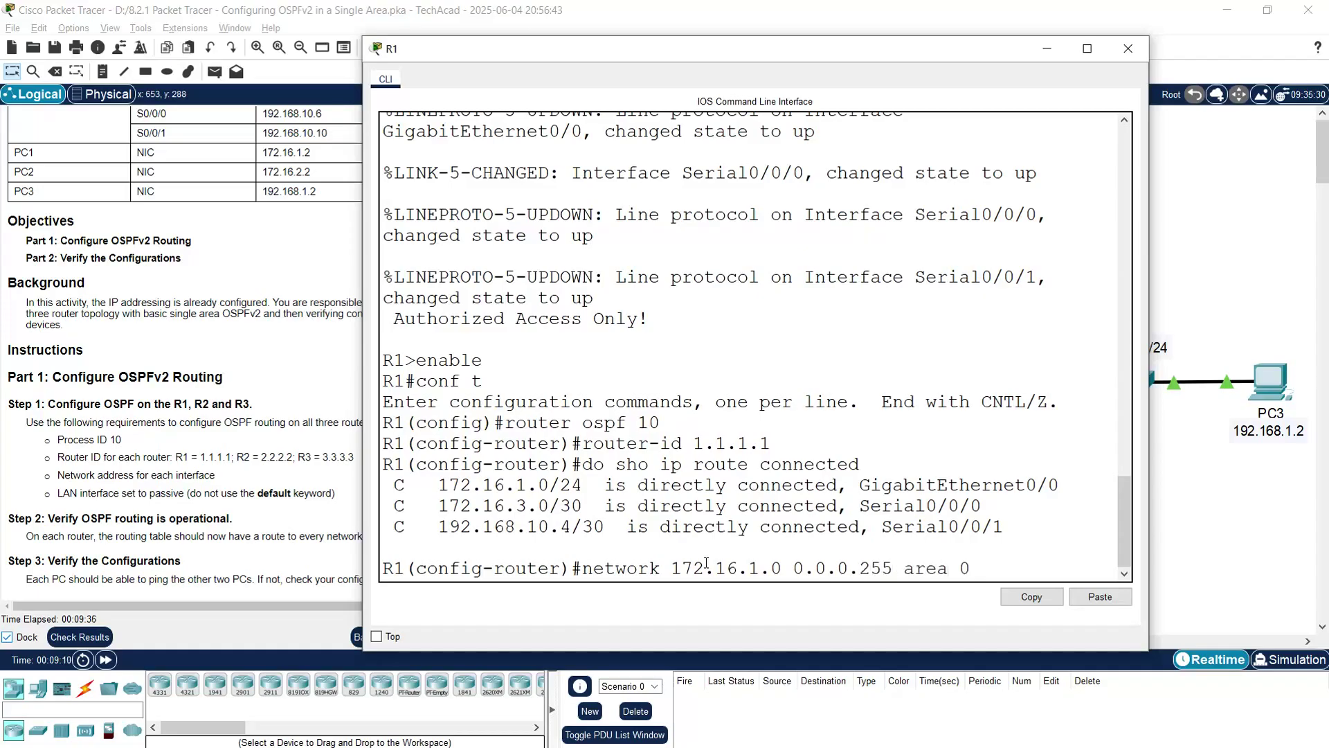
key("Return")
type("network")
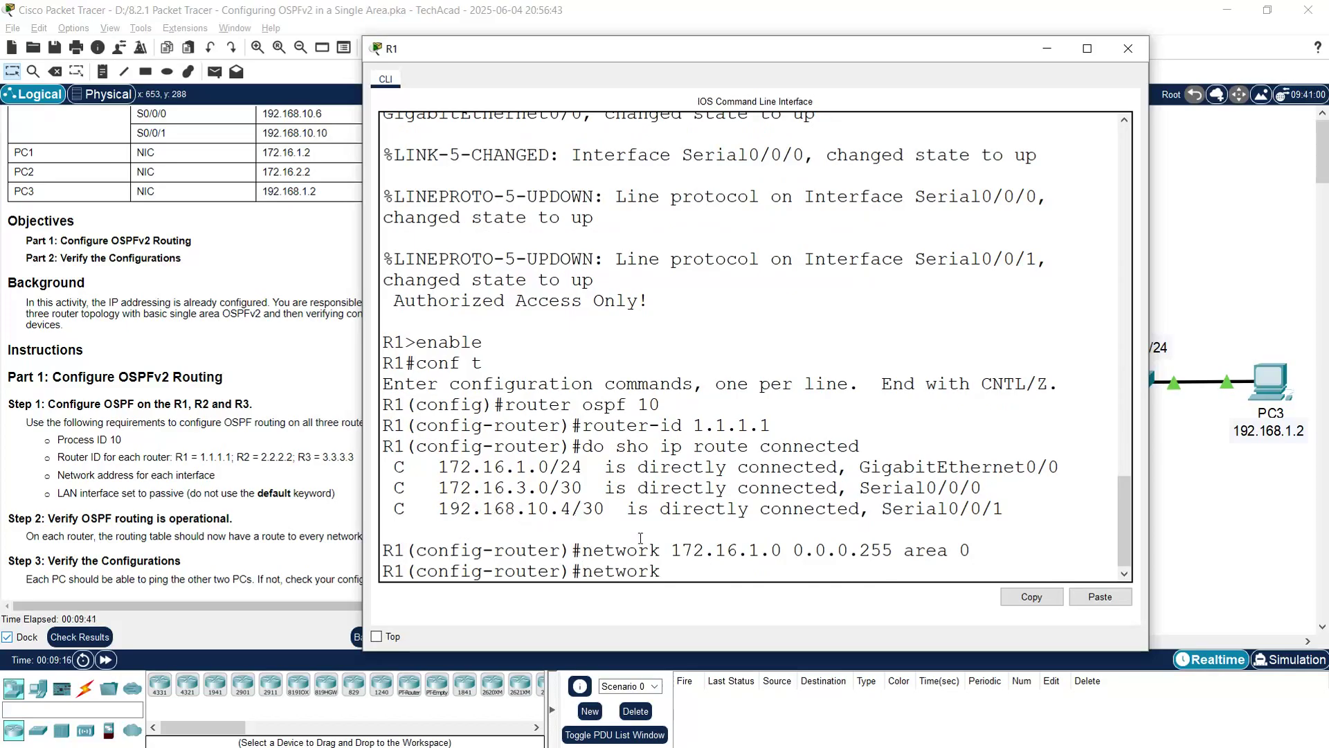
type(" 172.16.3.0 0.0.0.3 area 0")
key("Return")
- Advertise network 192.168.10.4 with wildcard 0.0.0.3 in OSPF area 0 on R1
type("network 192.168")
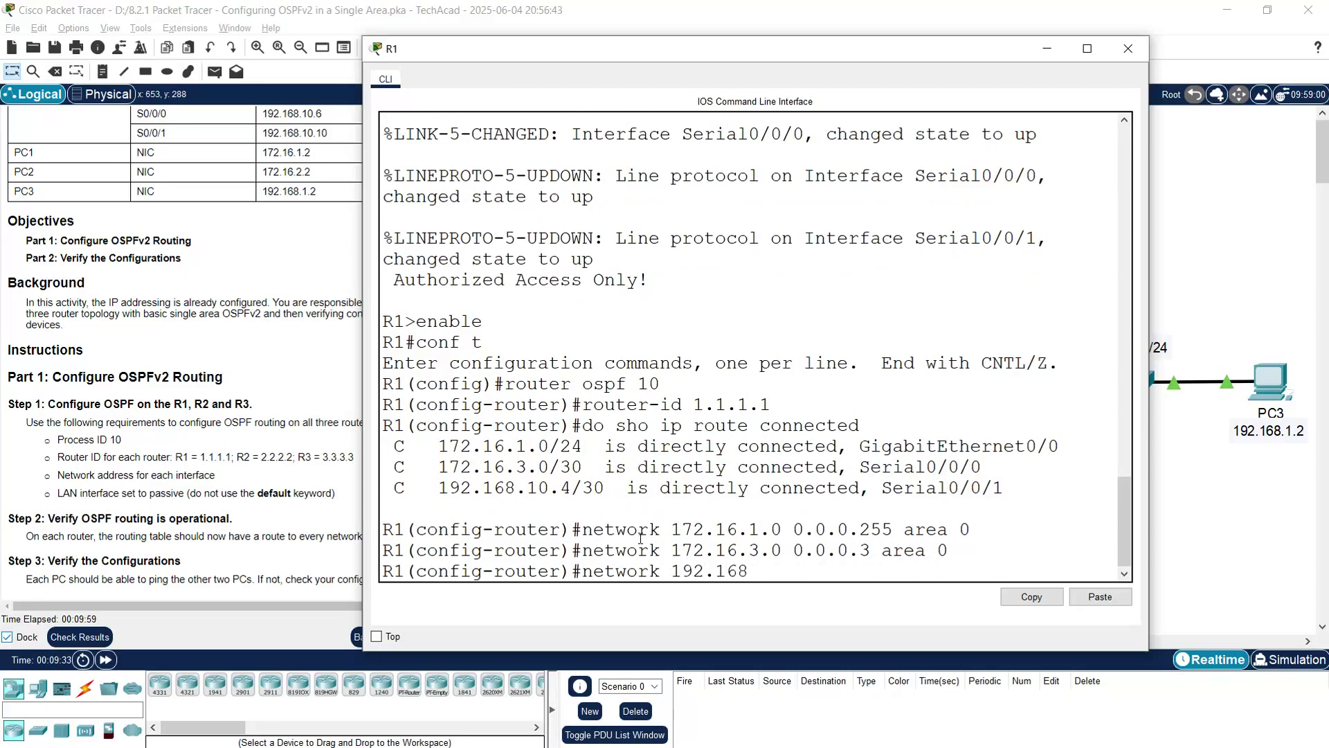
type(".10.4")
type("0.0.0.3 area 0")
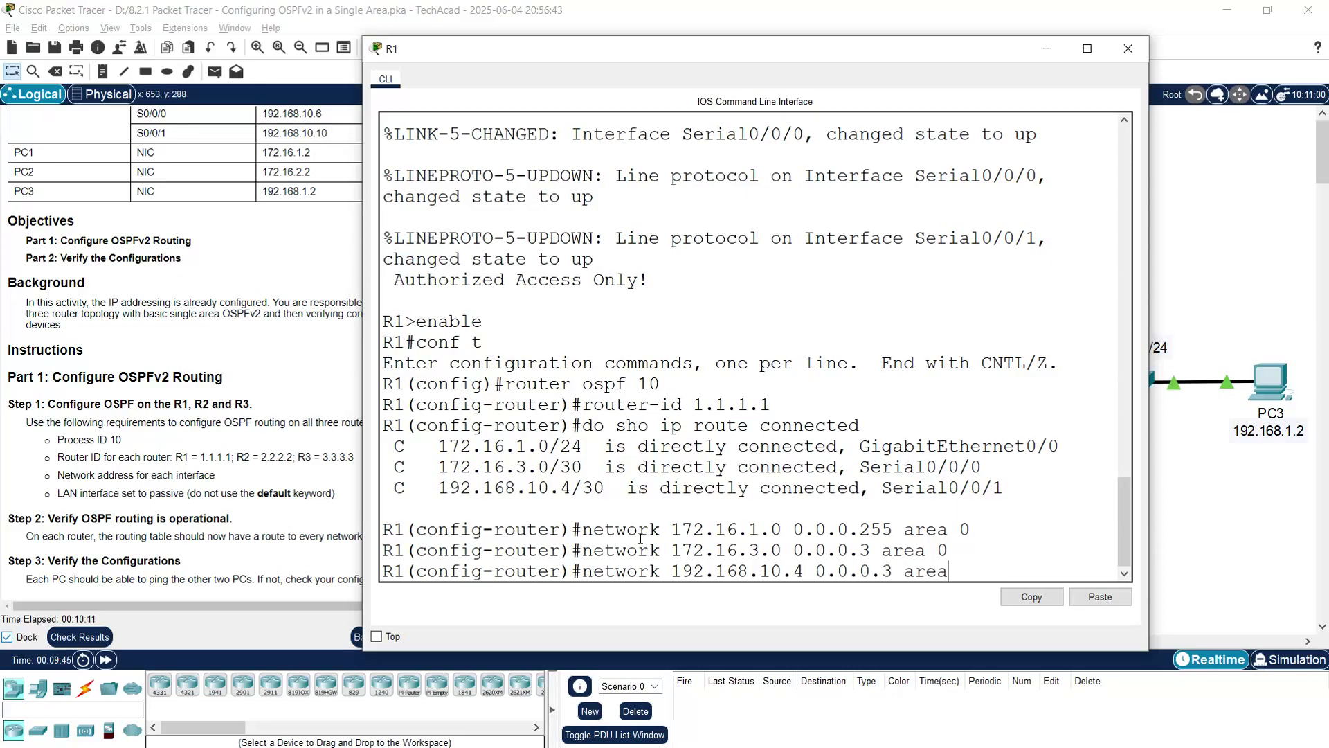
key("Return")
key("Return")
key("Return")
type("e")
key("BackSpace")
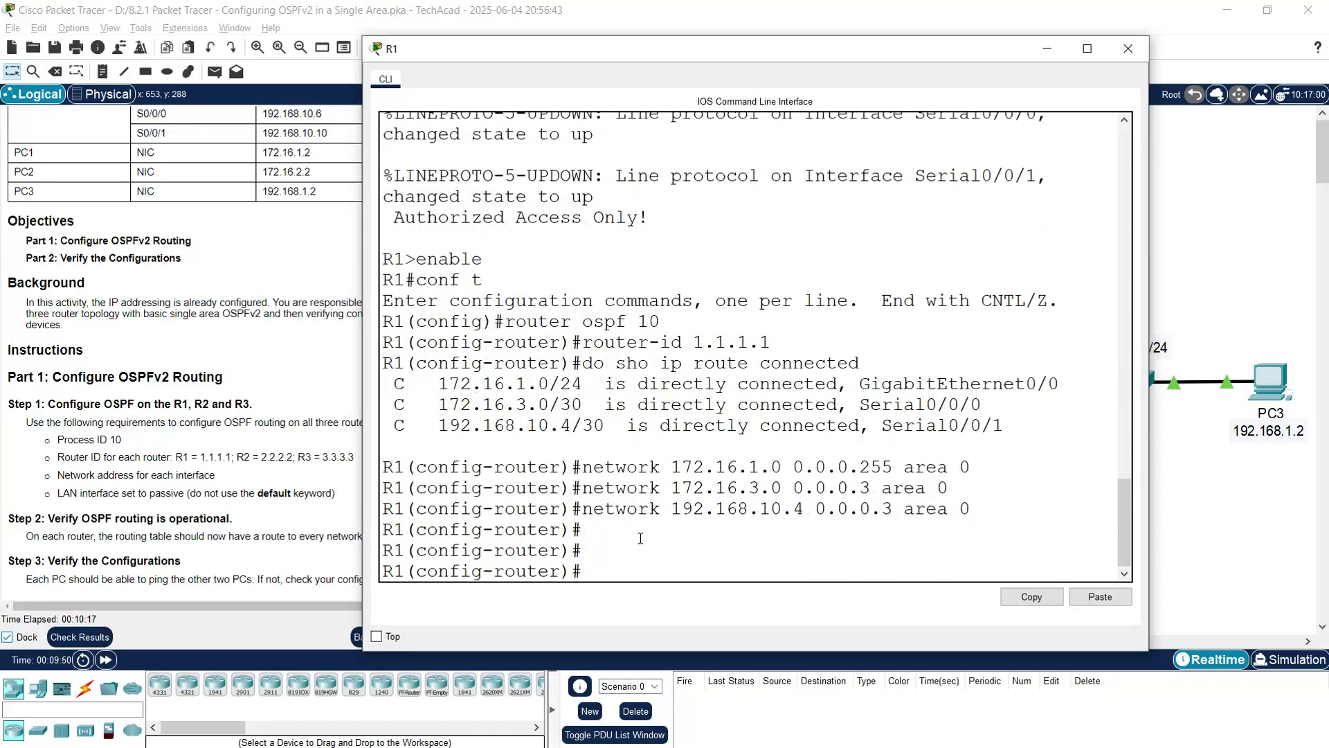
- Make R1's LAN interface g0/0 passive for OSPF
type("passive-interface")
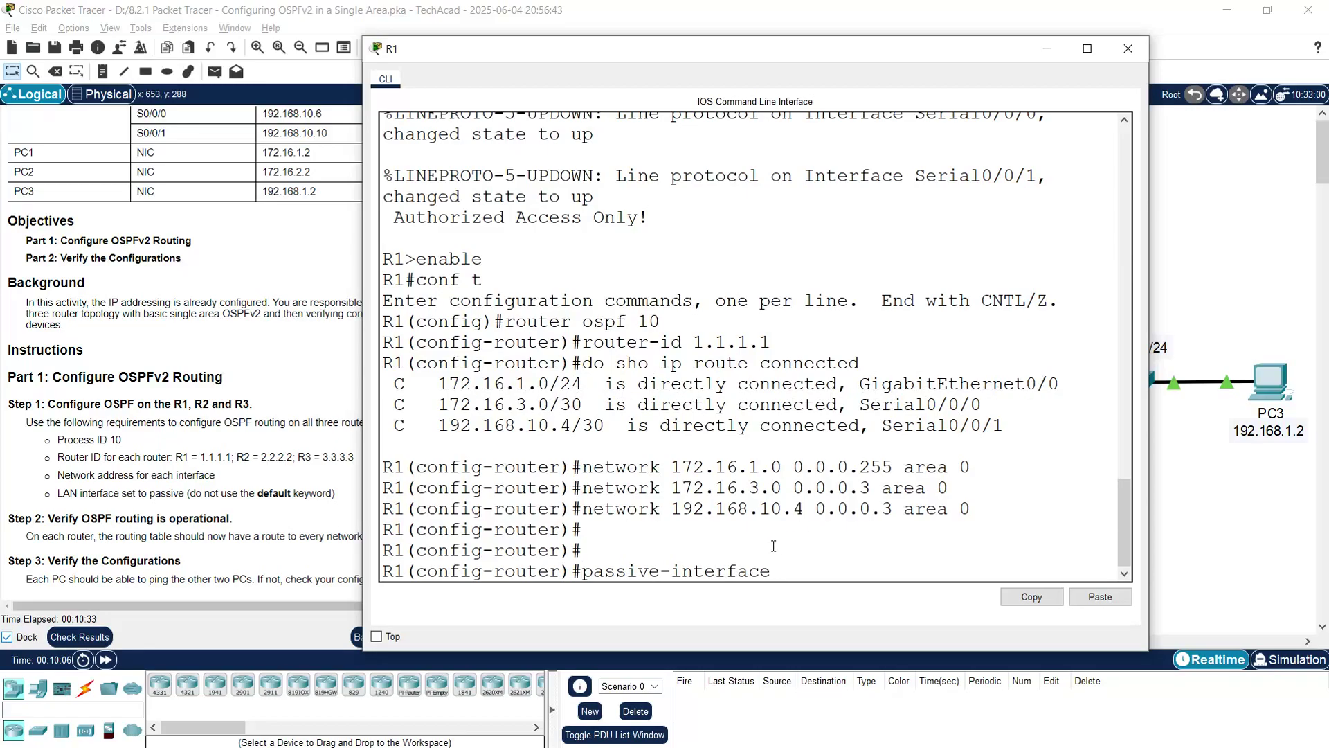
type("g0/0")
key("Return")
key("Return")
- Leave configuration mode on R1, save the running configuration to the startup configuration, and close the router window
type("end")
key("Return")
type("copy u")
key("BackSpace")
type("run start")
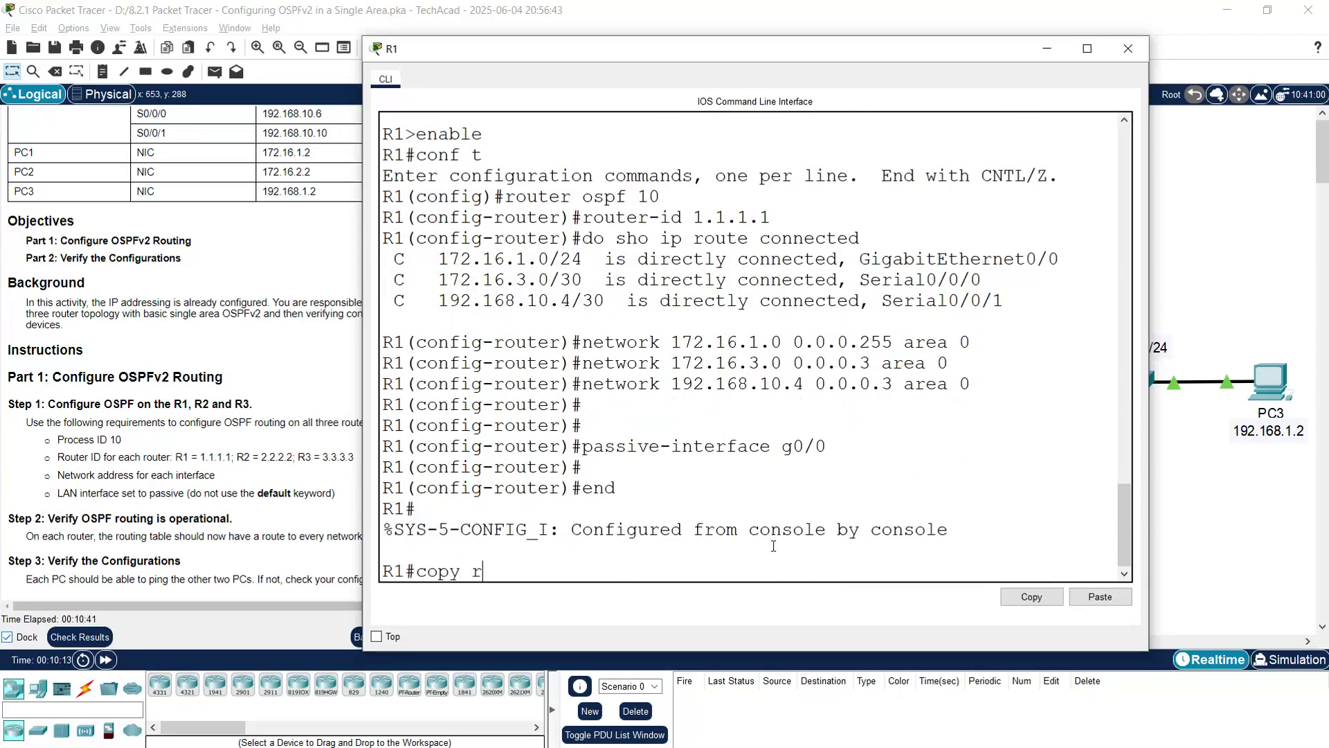
key("Return")
key("Return")
key("Return")
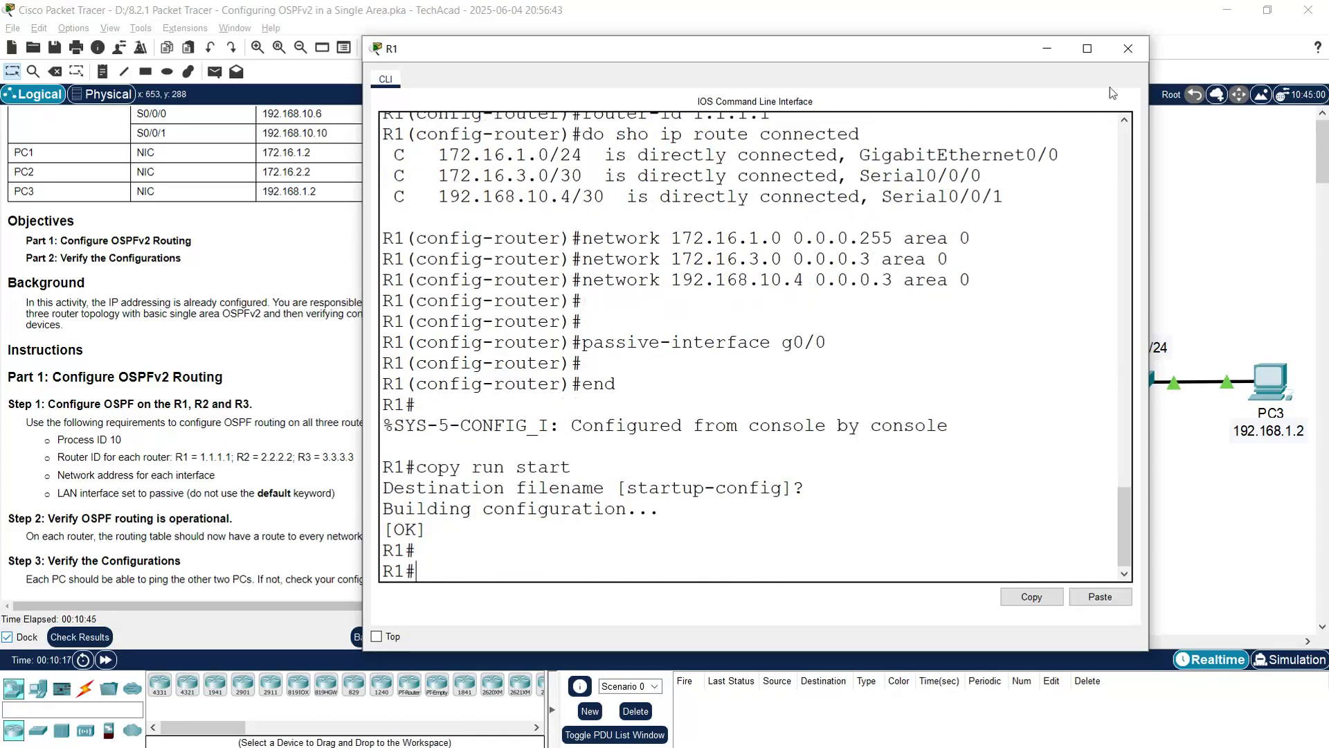
left_click(1129, 50)
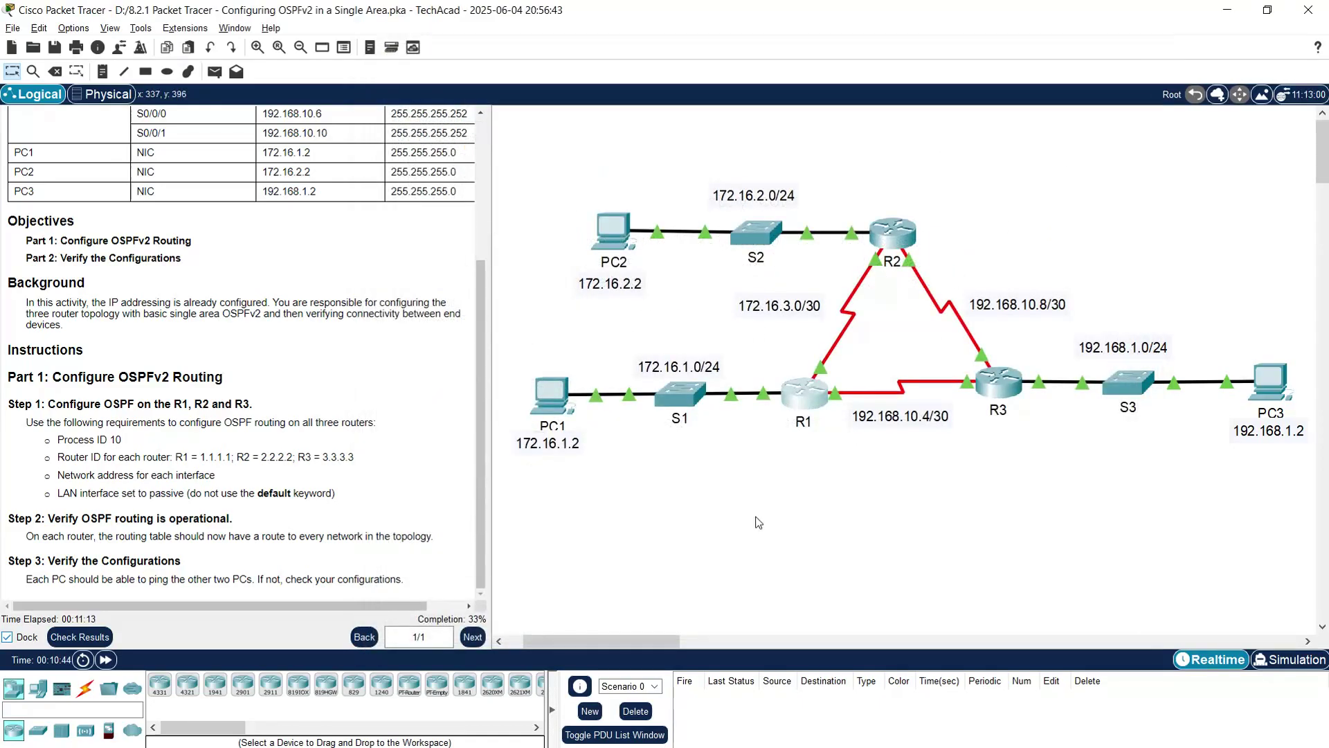
- Open router R2's command line and enter global configuration mode
left_click(893, 247)
left_click(561, 457)
key("Return")
type("enable")
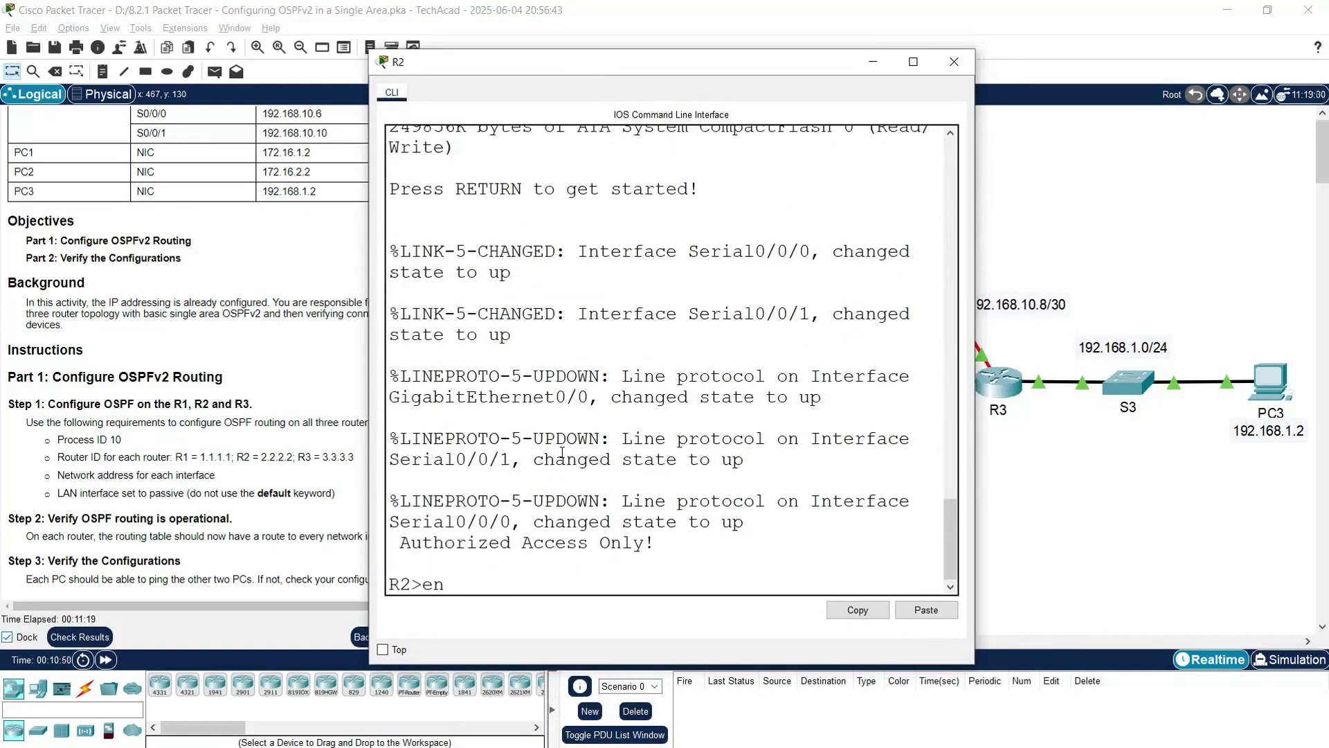
key("Return")
type("onf t")
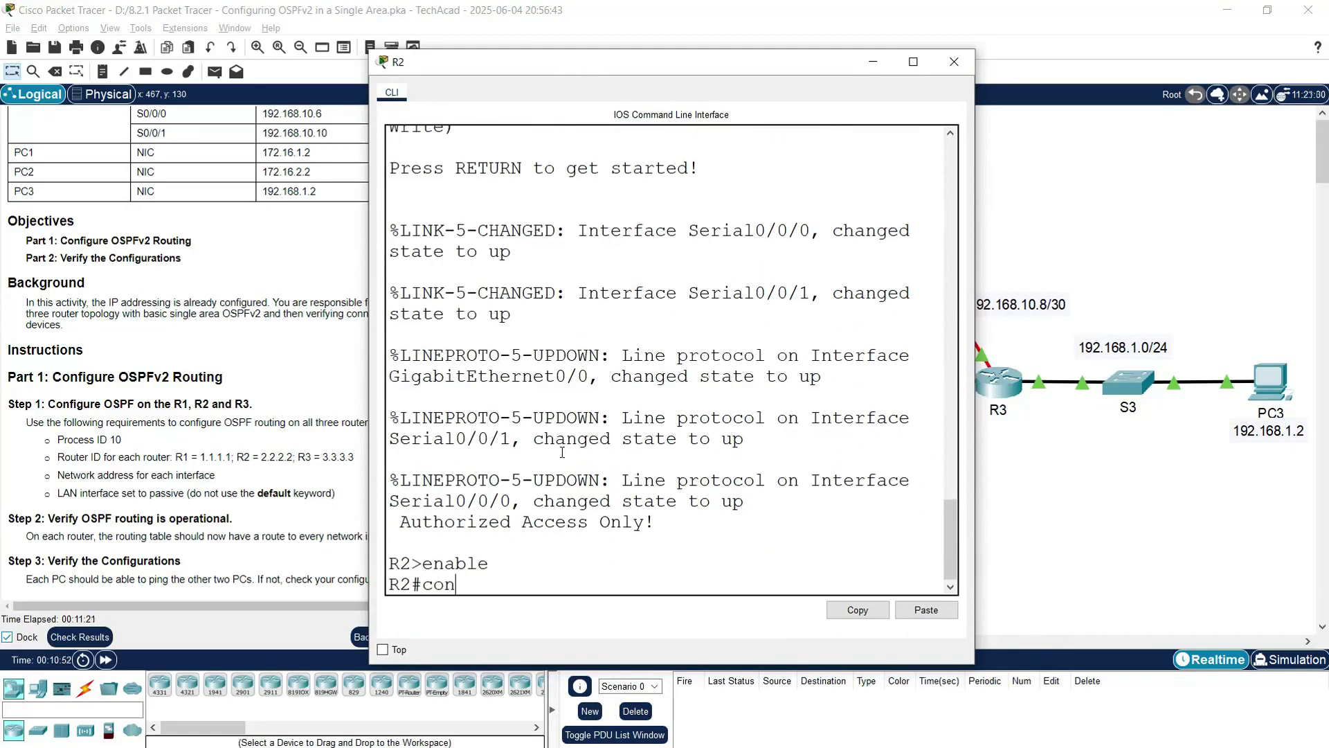
key("Return")
- Start OSPF process 10 on R2 and assign it router ID 2.2.2.2
type("rou")
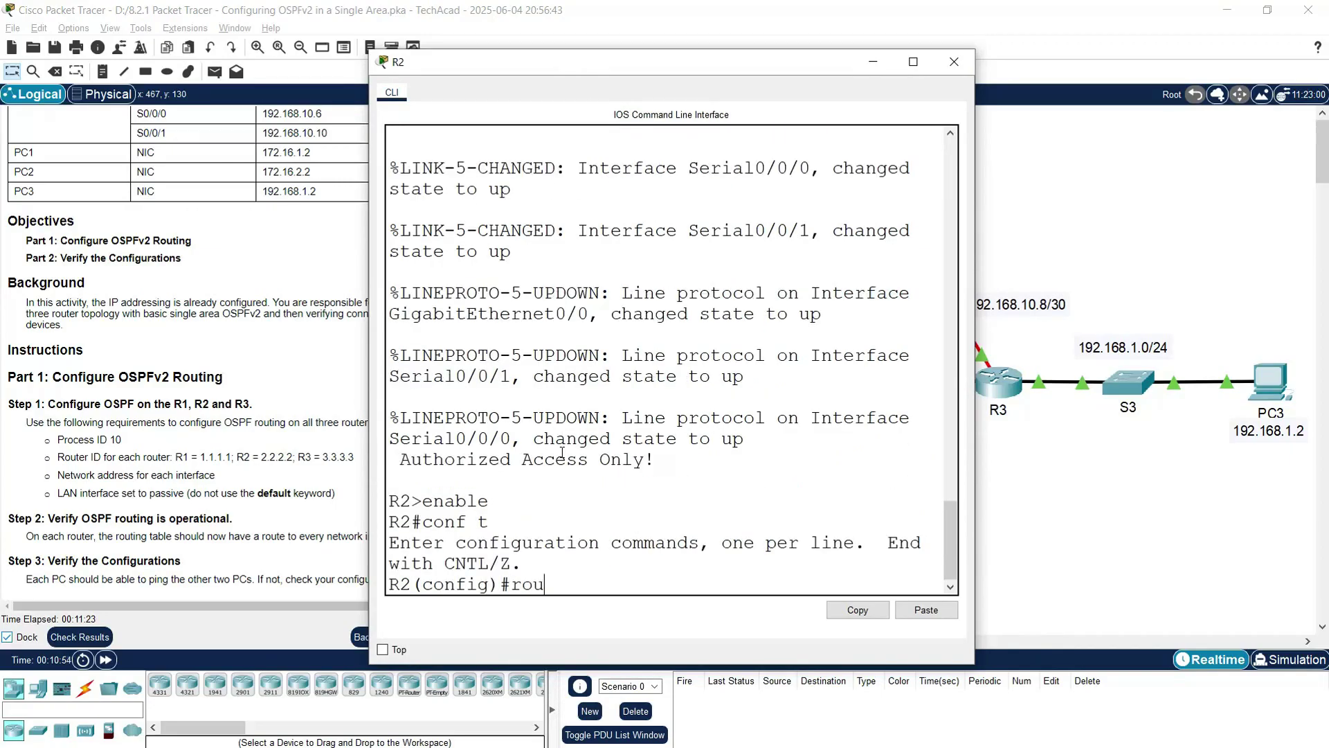
type("ter ospf 10")
key("Return")
type("router)#router-")
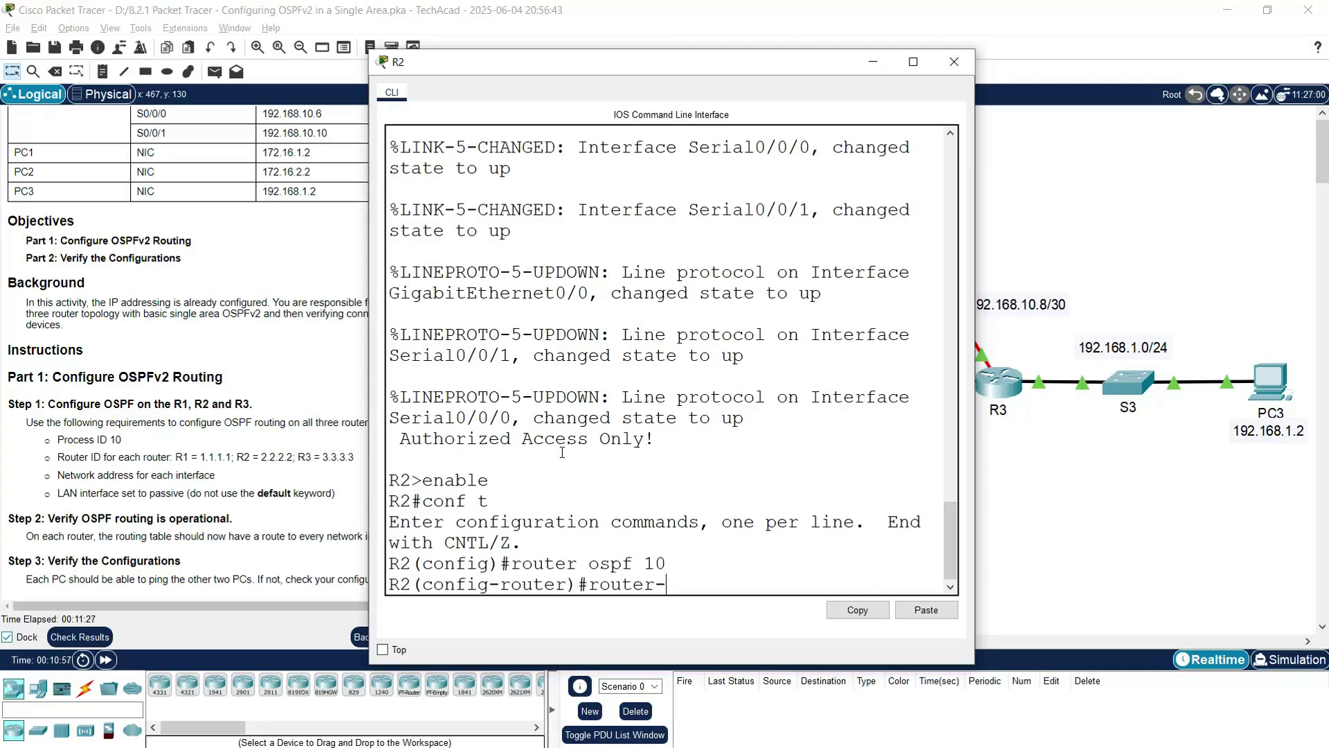
type("id 2.2.2.2")
key("Return")
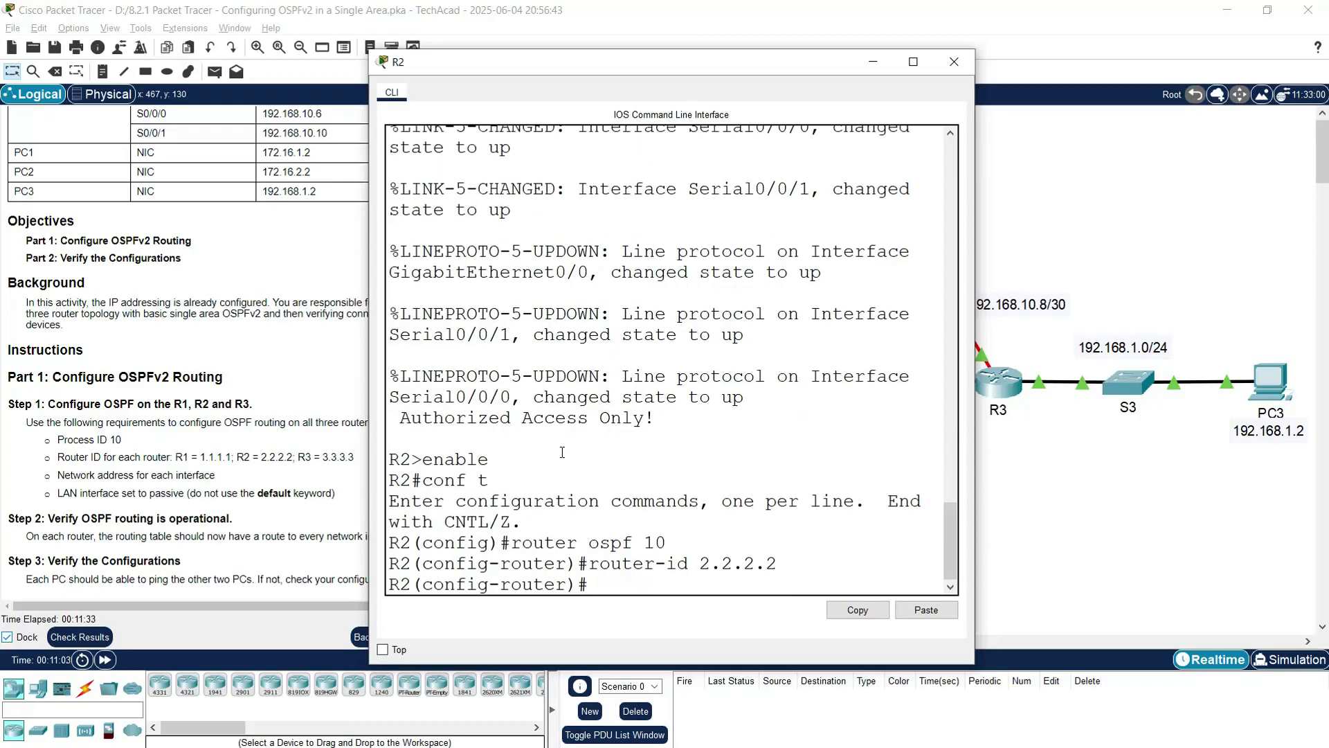
- Display R2's directly connected routes and widen the console to read them
type("do sho ip route connected")
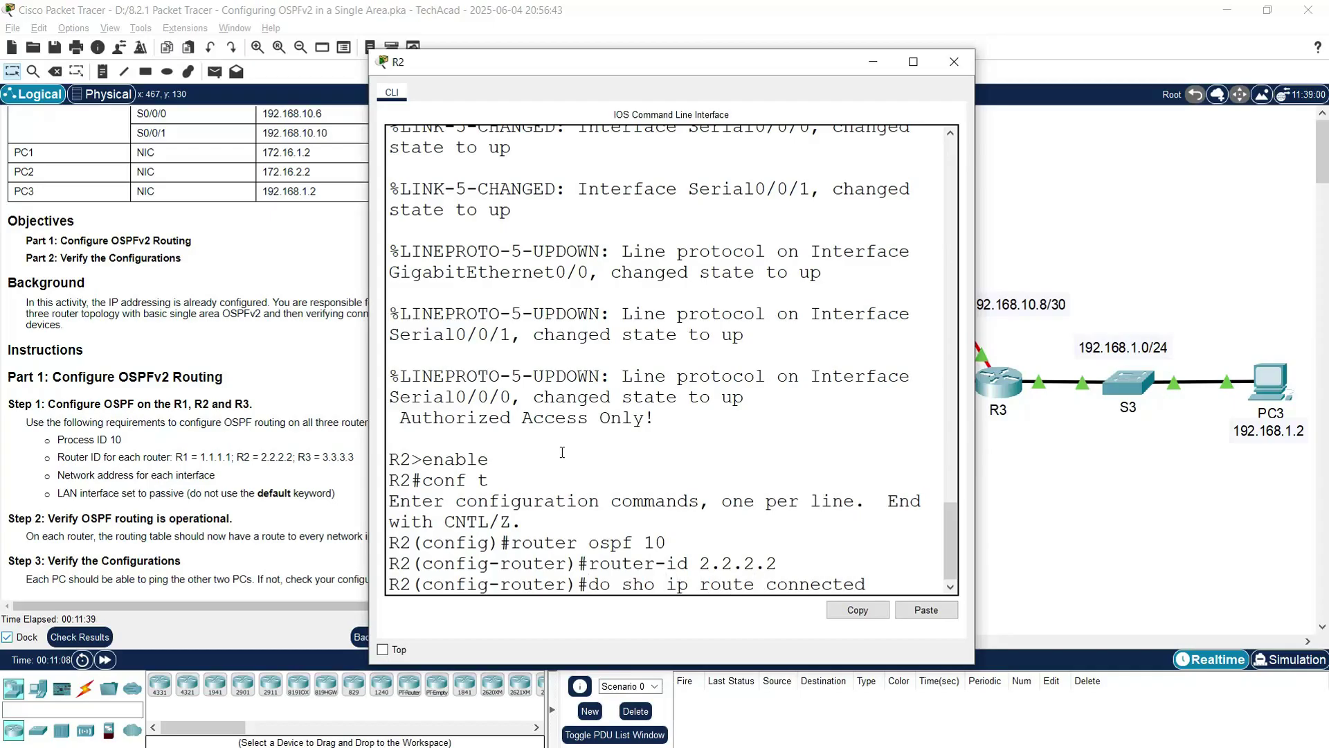
key("Return")
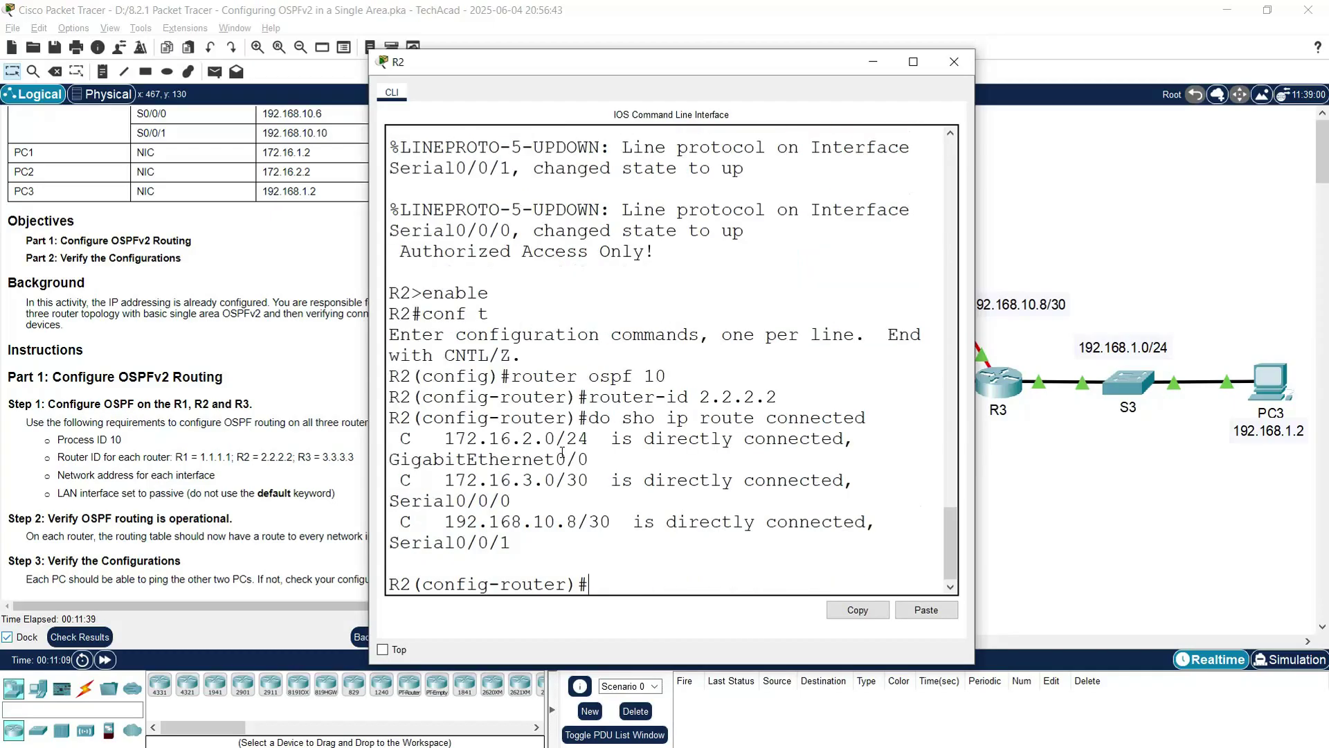
left_click_drag(975, 372, 1113, 379)
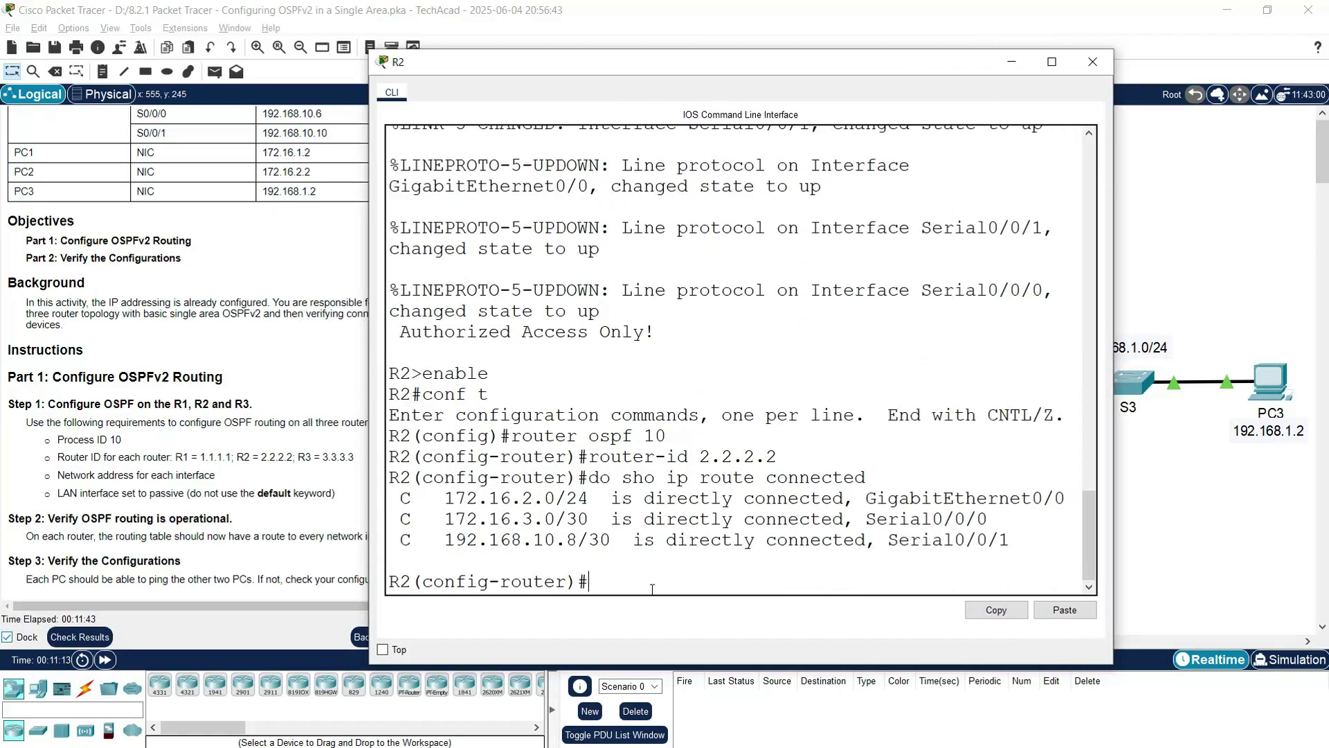
- Advertise network 172.16.2.0 with wildcard 0.0.0.255 in OSPF area 0 on R2
type("network ")
type("172.1")
type("6.2.")
type("0 0")
key("BackSpace")
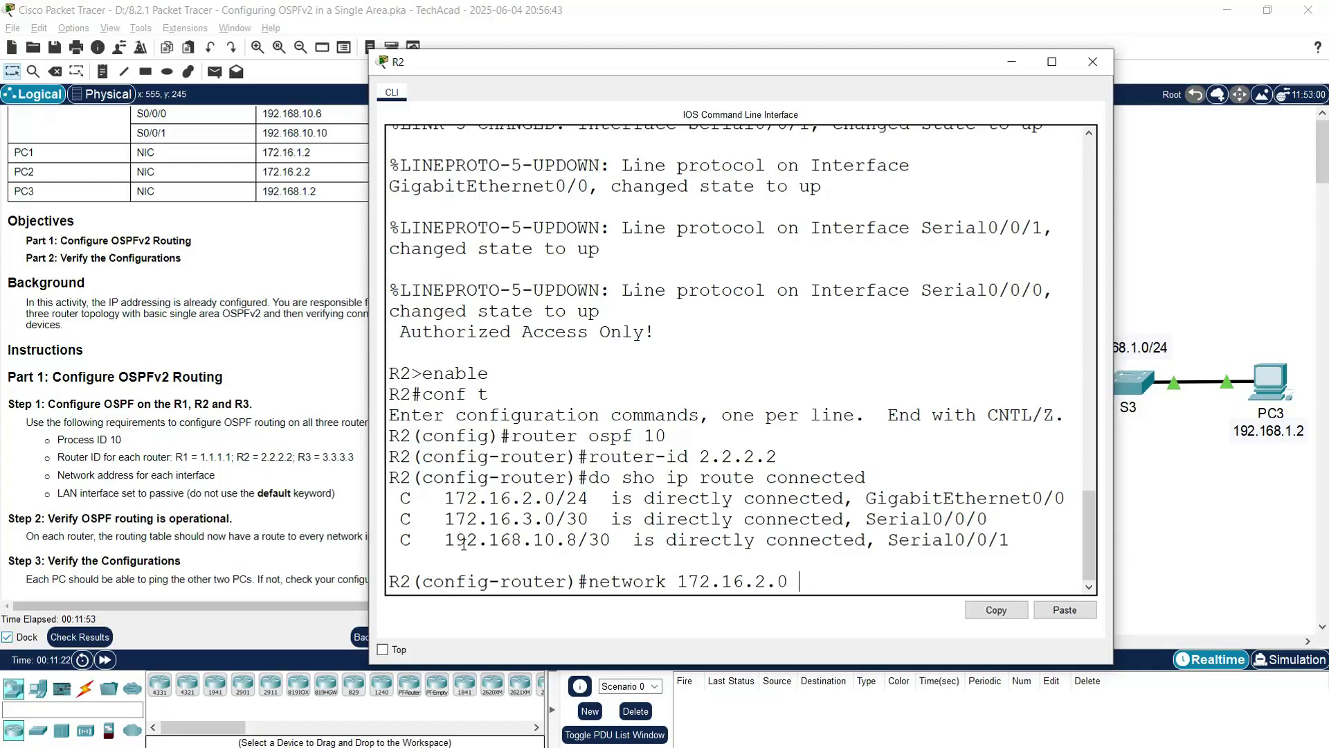
type("0.0.0.255 area 0")
key("Return")
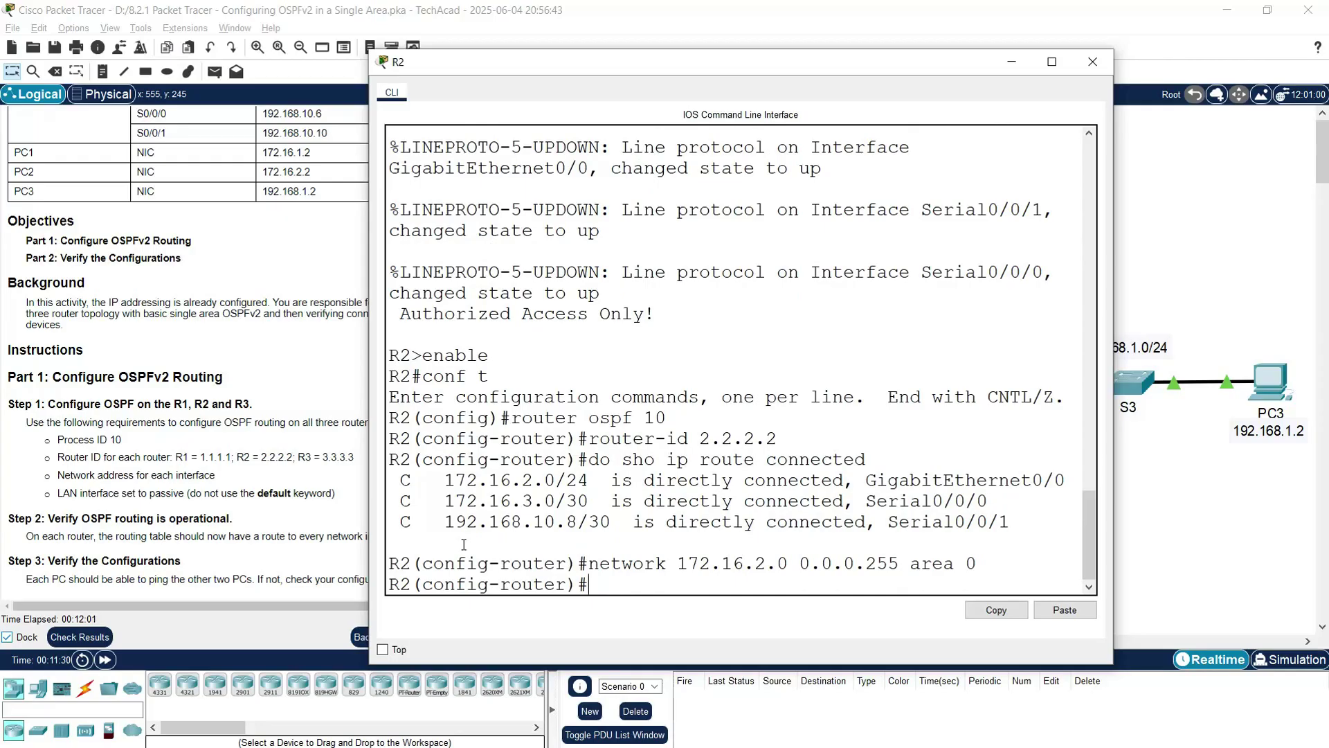
- Advertise network 172.16.3.0 with wildcard 0.0.0.3 in OSPF area 0 on R2
type("network 172.16.3.0 0")
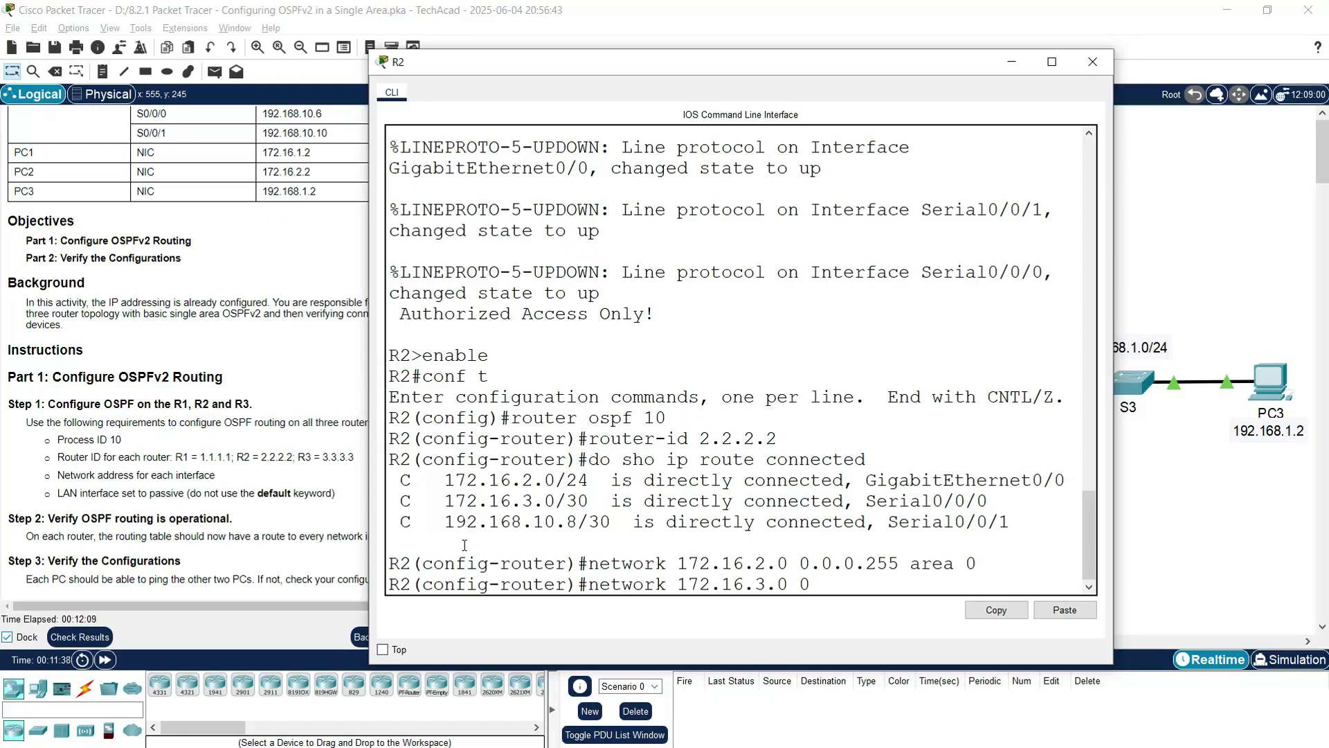
type(".0.0.3")
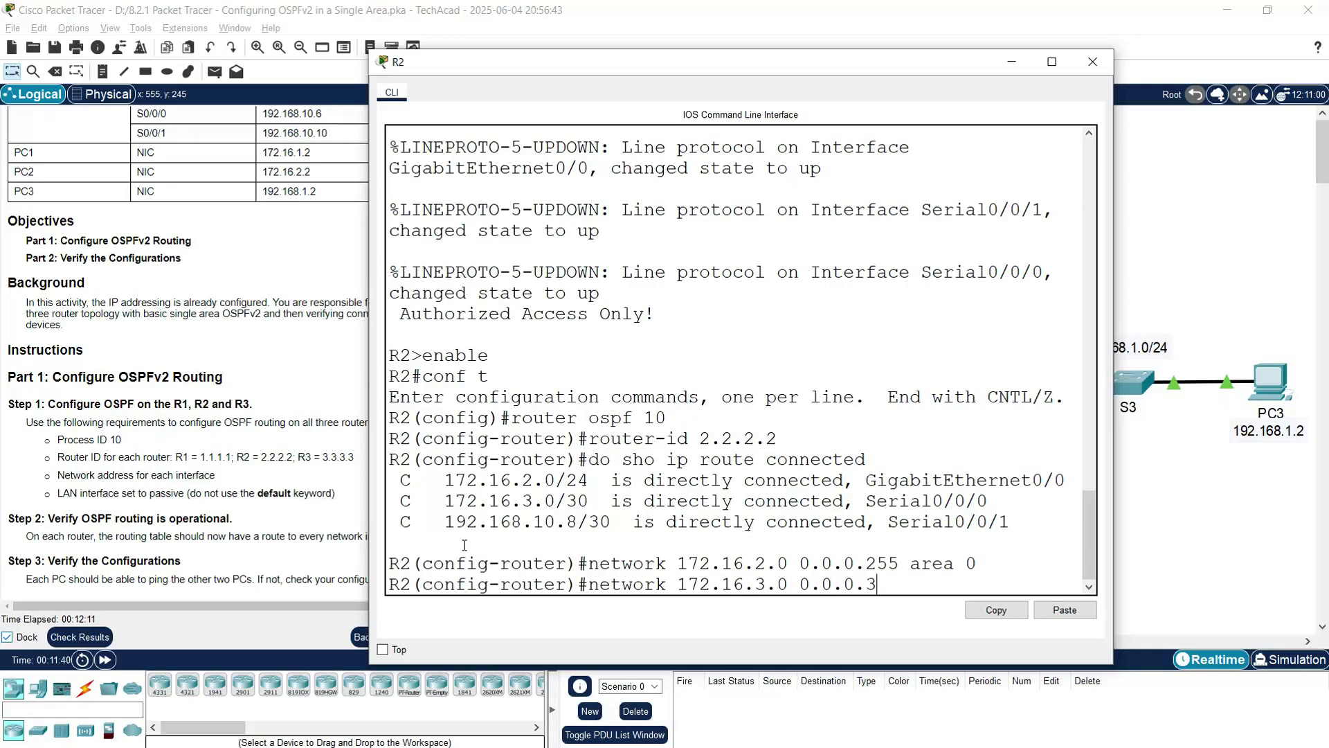
type(" area 0")
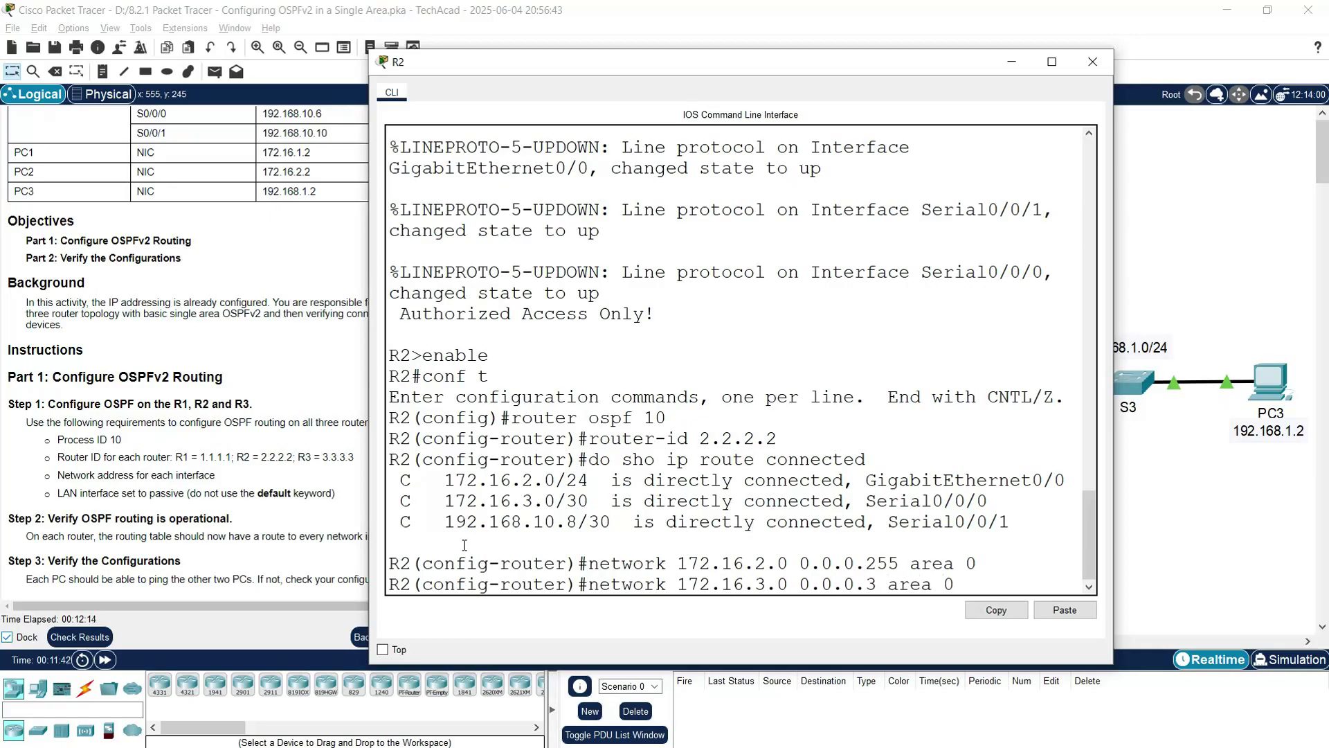
key("Return")
- Advertise network 192.168.10.8 with wildcard 0.0.0.3 in OSPF area 0 on R2
type("networ")
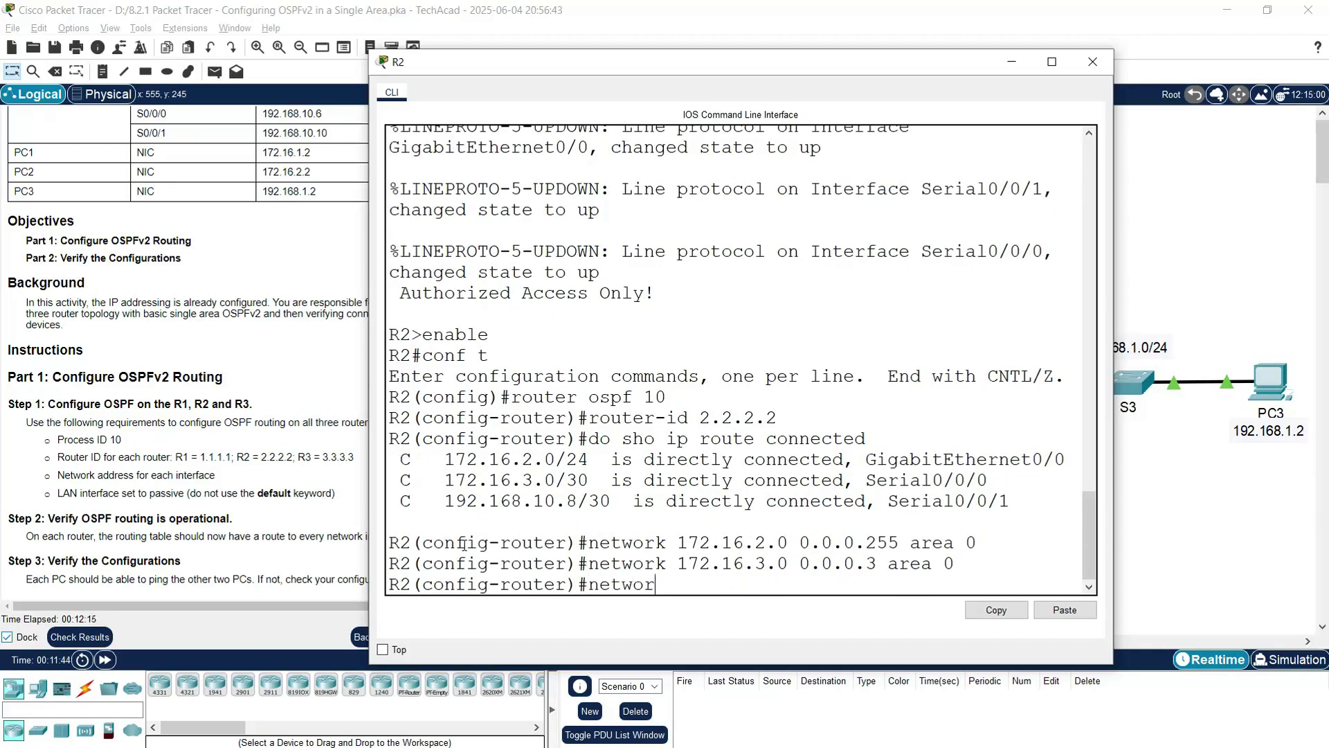
type("k 192.168.10")
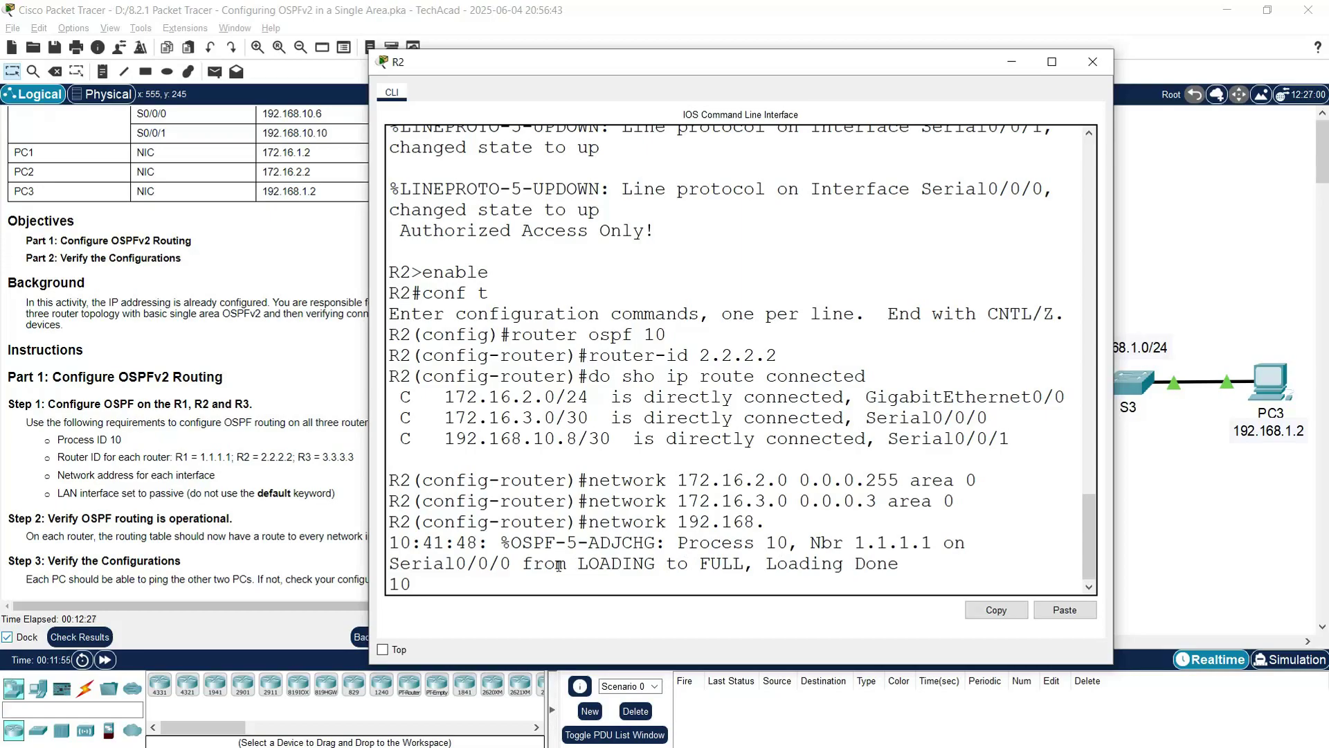
key("Tab")
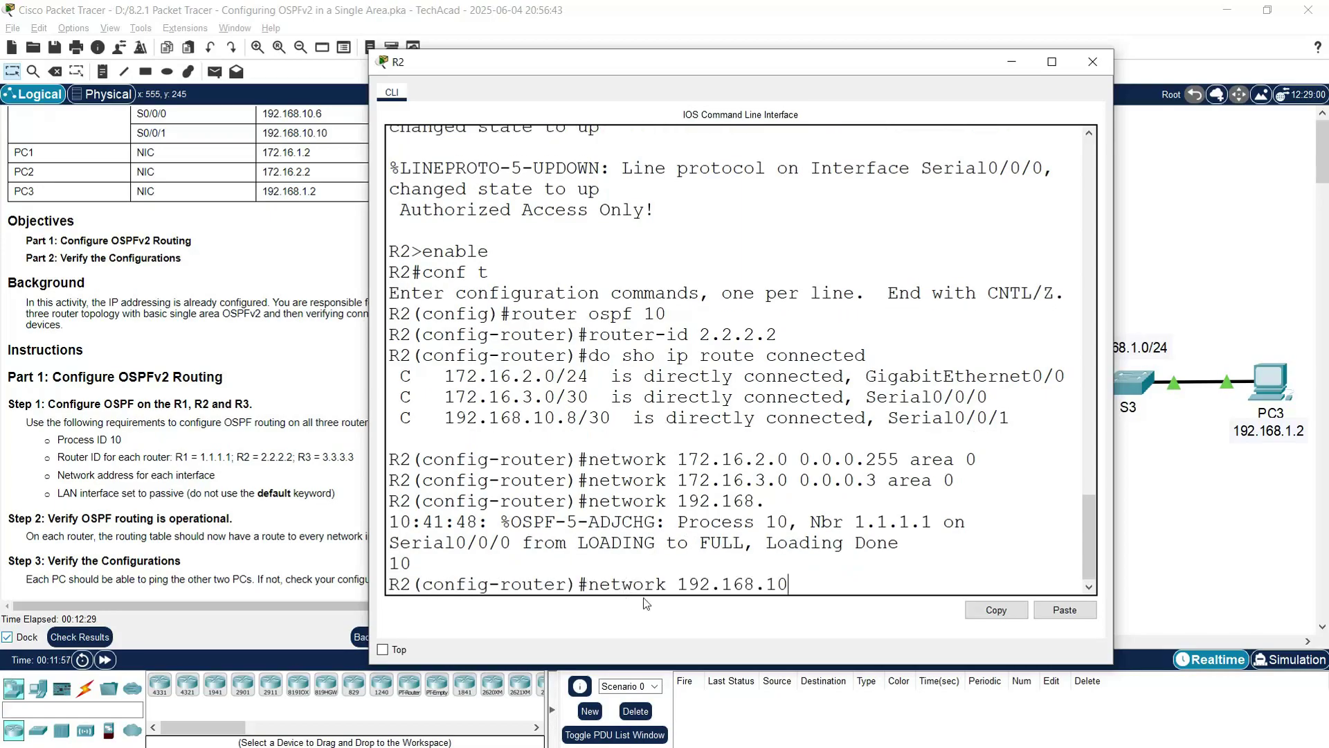
type(".8 0.0.0.")
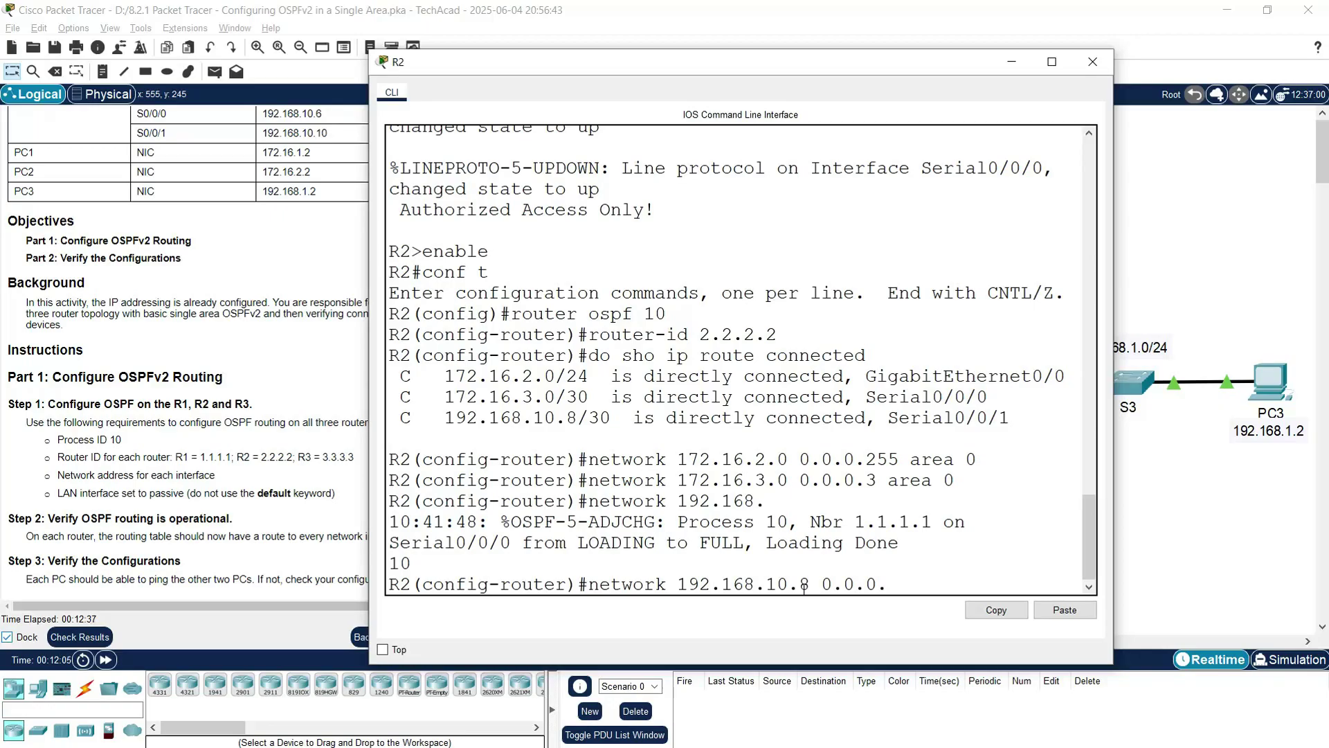
type("3 area 0")
key("Return")
key("Return")
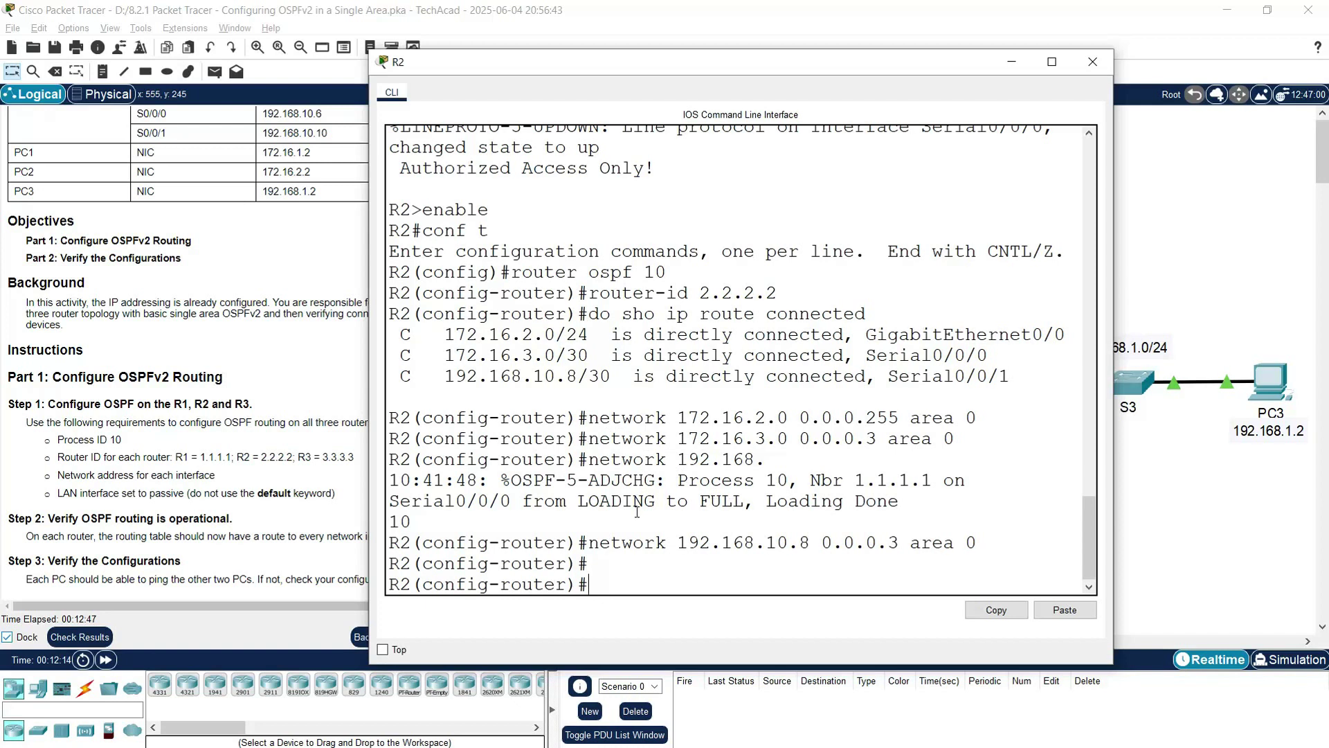
- Check which R2 port faces switch S2 and make interface g0/0 passive in R2's OSPF process
type("passive-interface")
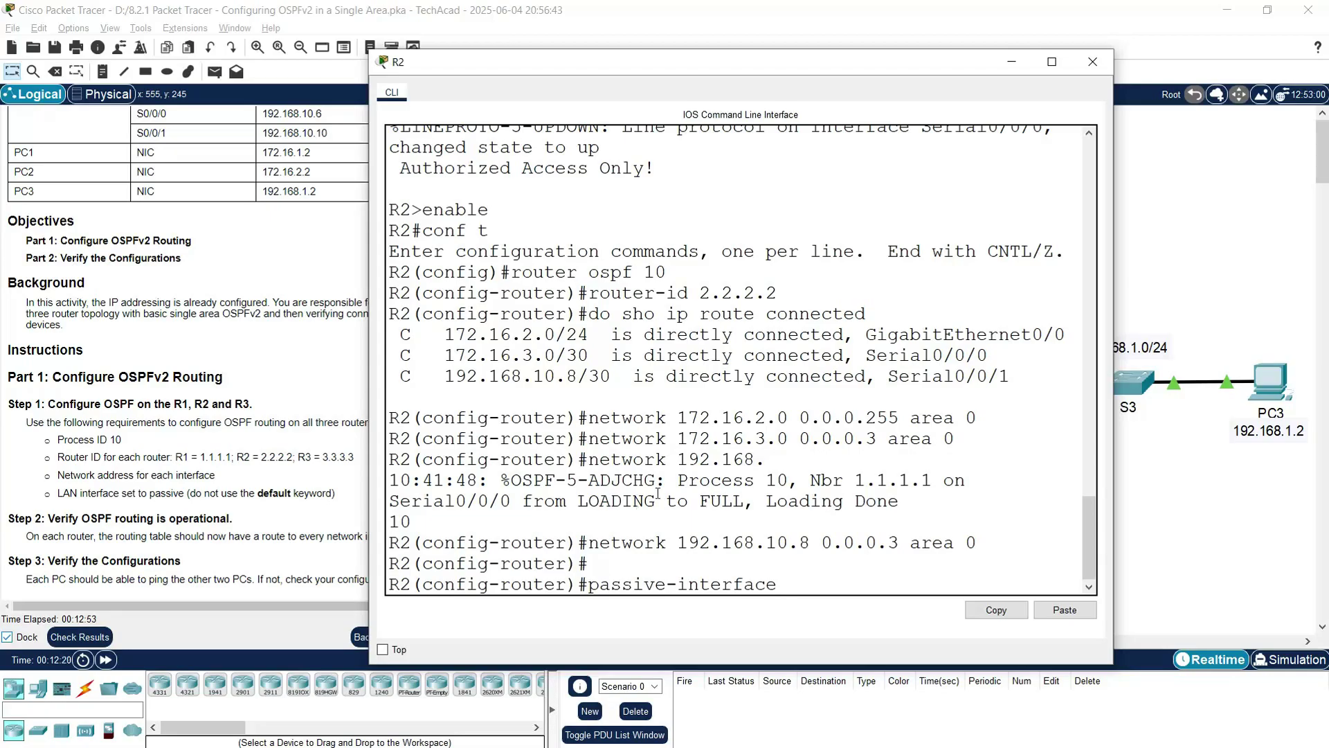
left_click_drag(1061, 334, 857, 333)
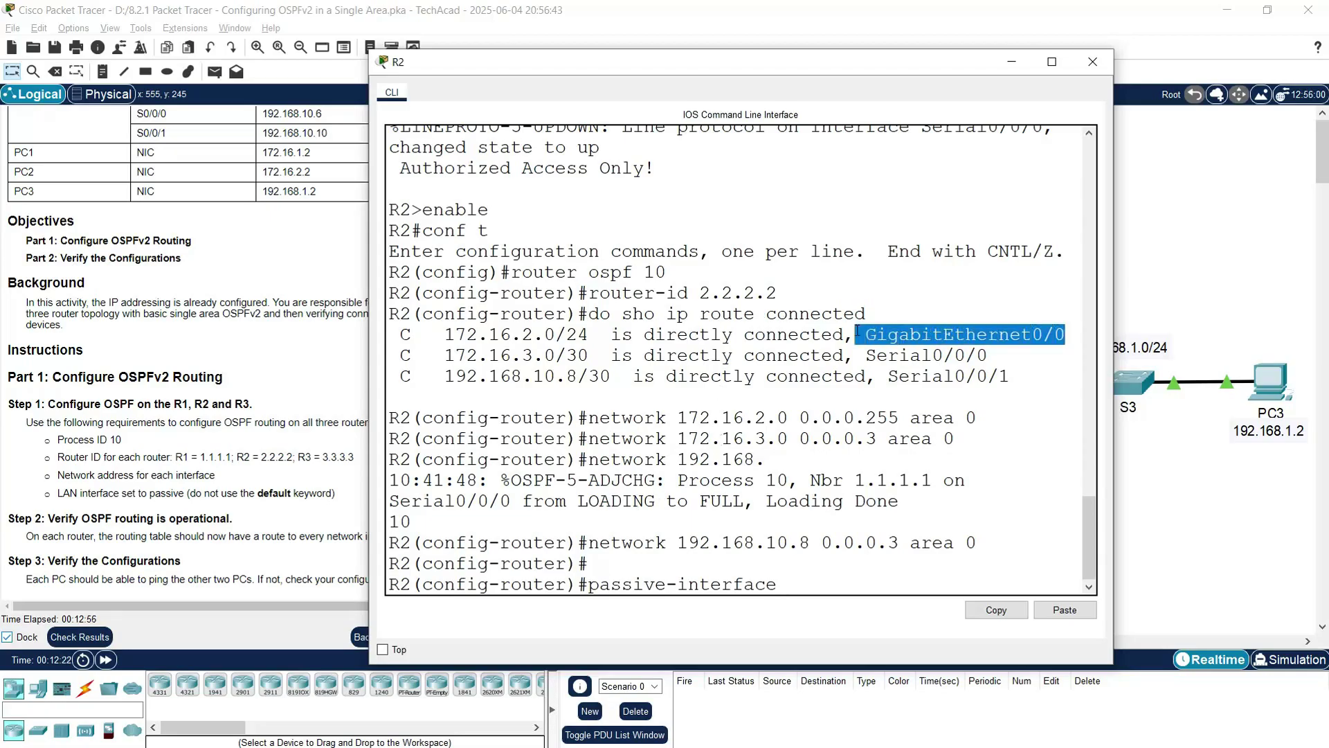
left_click(1148, 291)
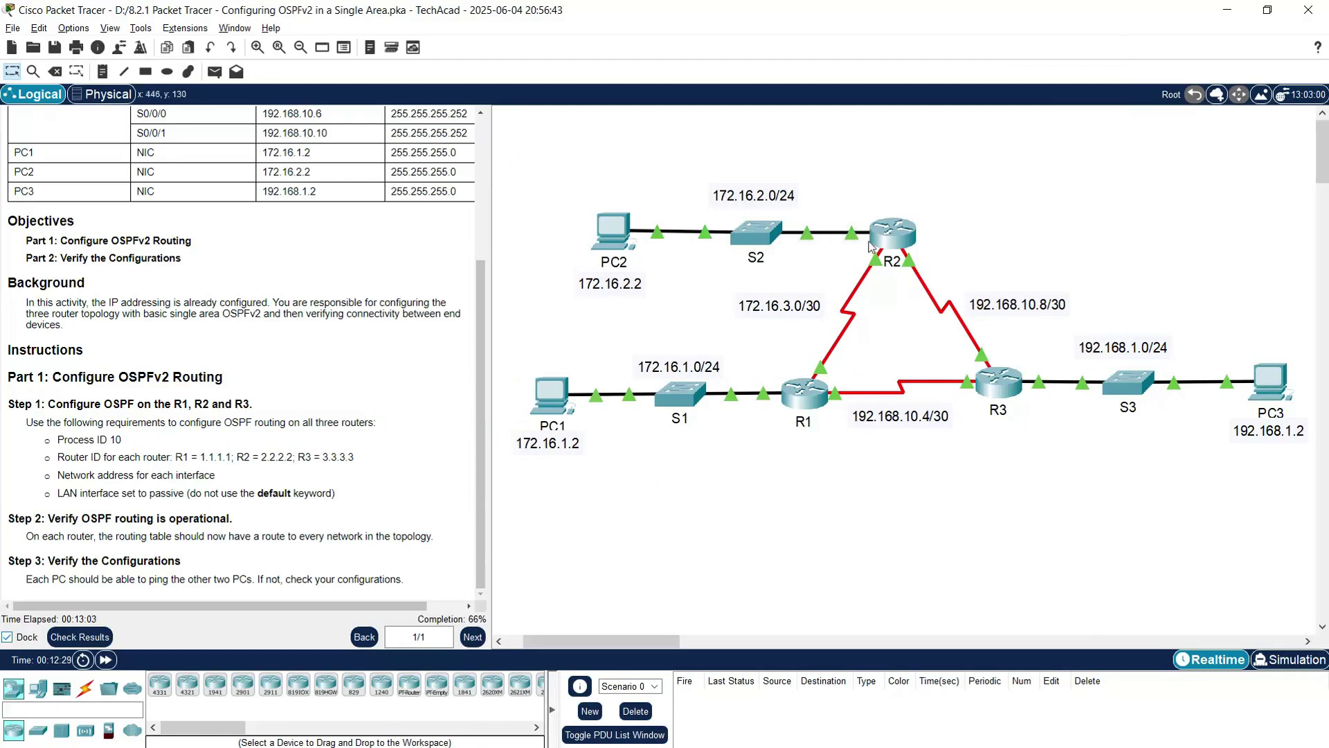
mouse_move(855, 241)
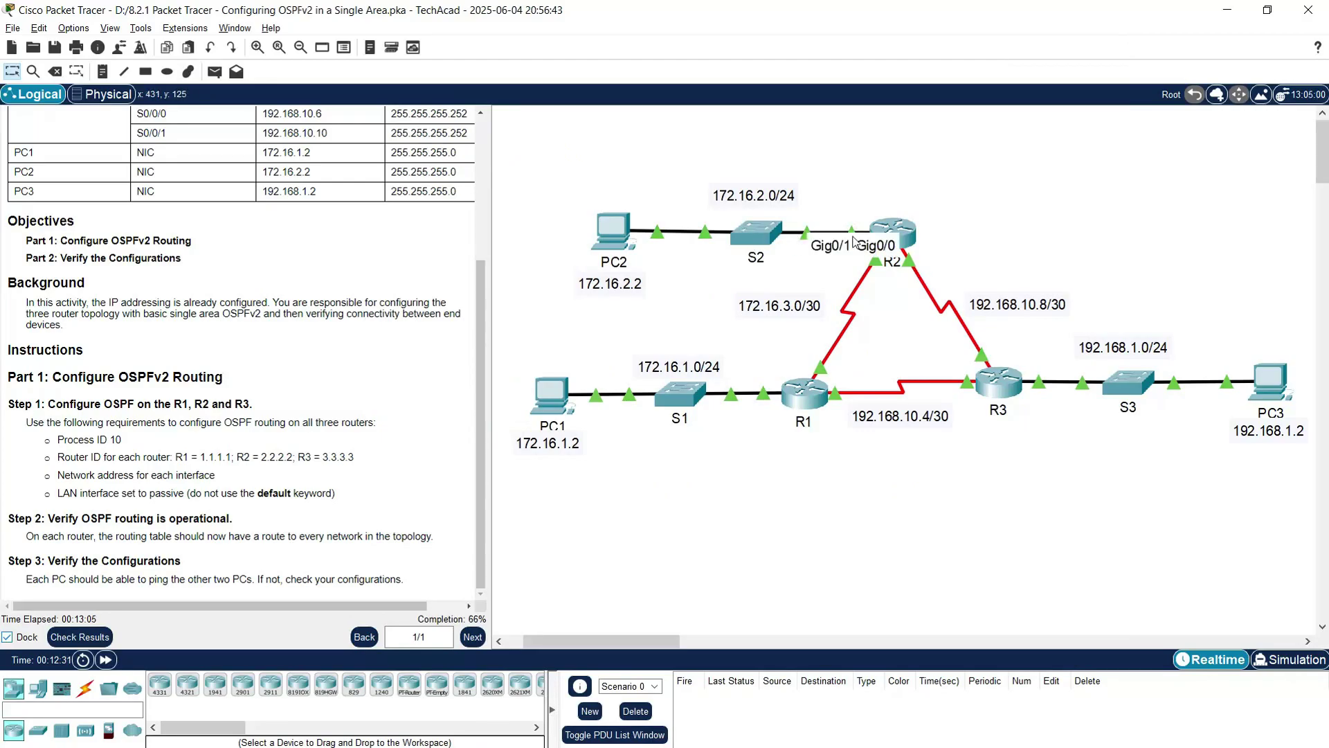
left_click(892, 234)
left_click(857, 587)
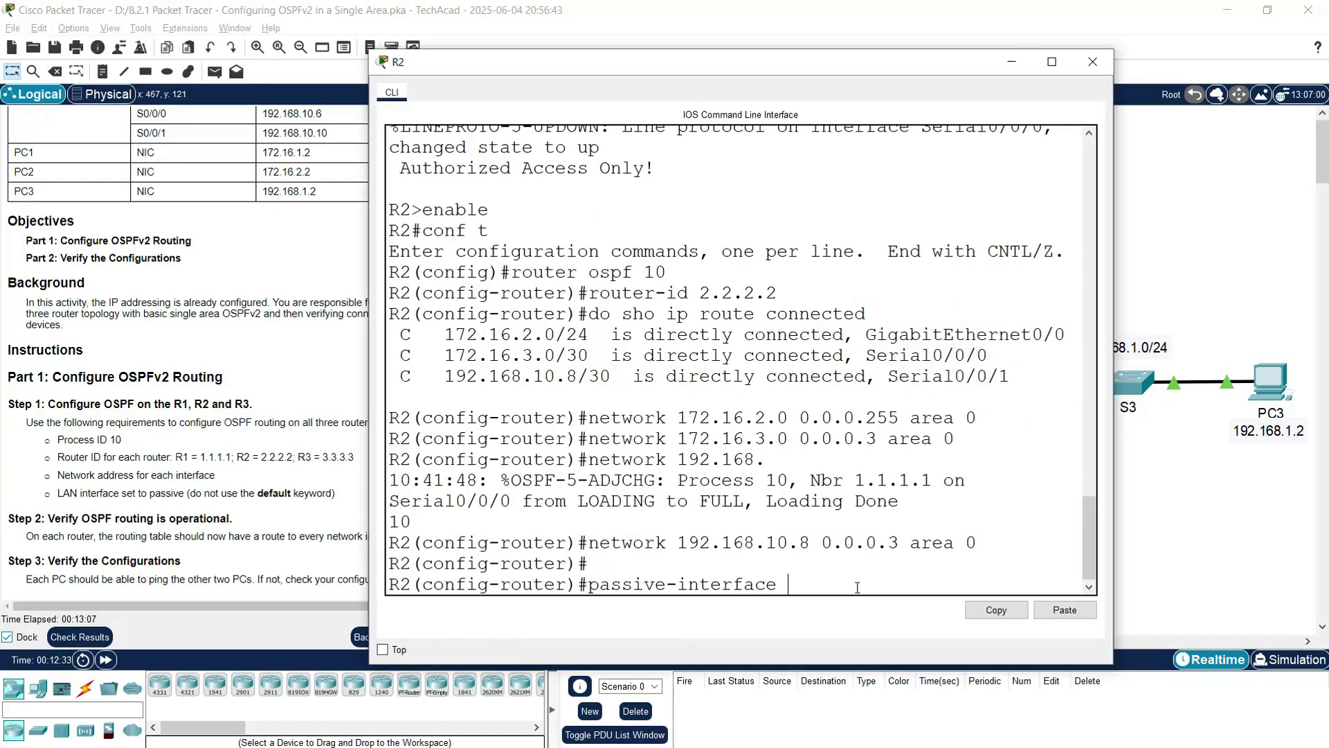
type("g0/0")
key("Return")
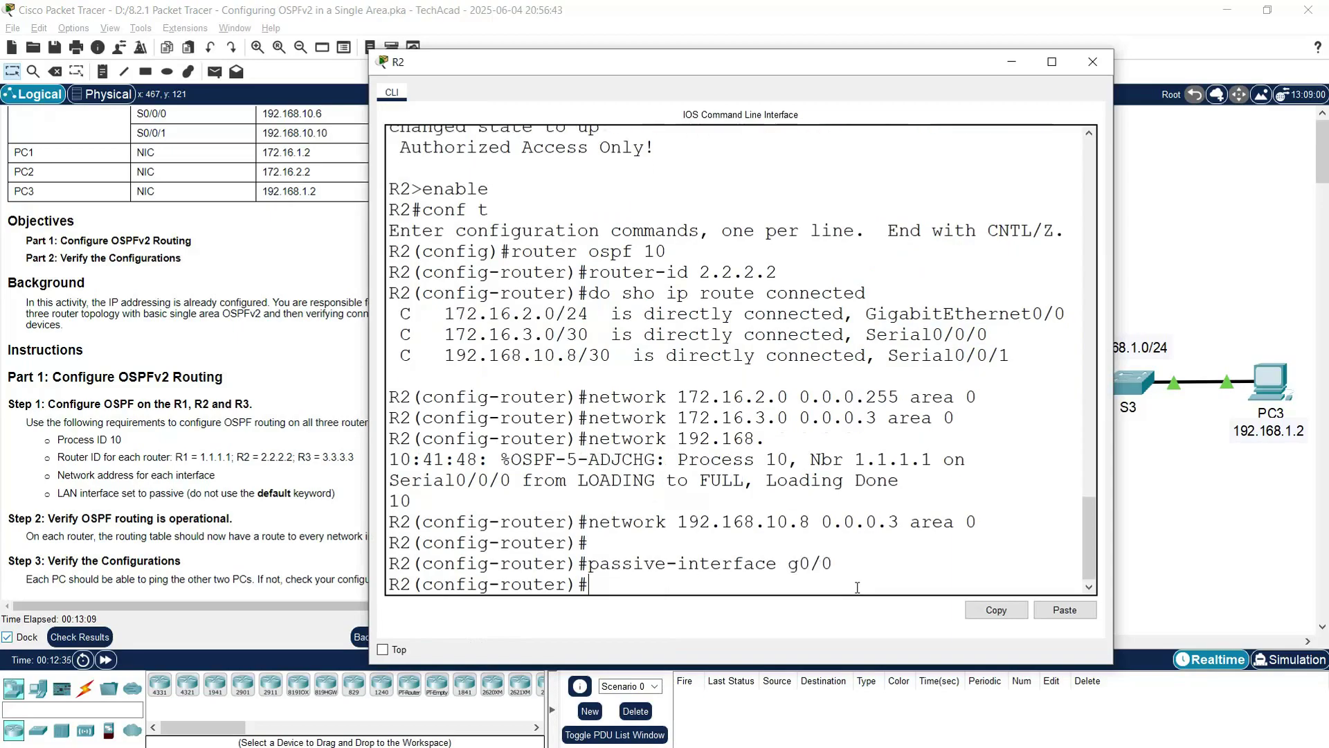
key("Return")
key("Return")
- End configuration mode on R2, save the running configuration to startup-config, and close R2's window
type("end")
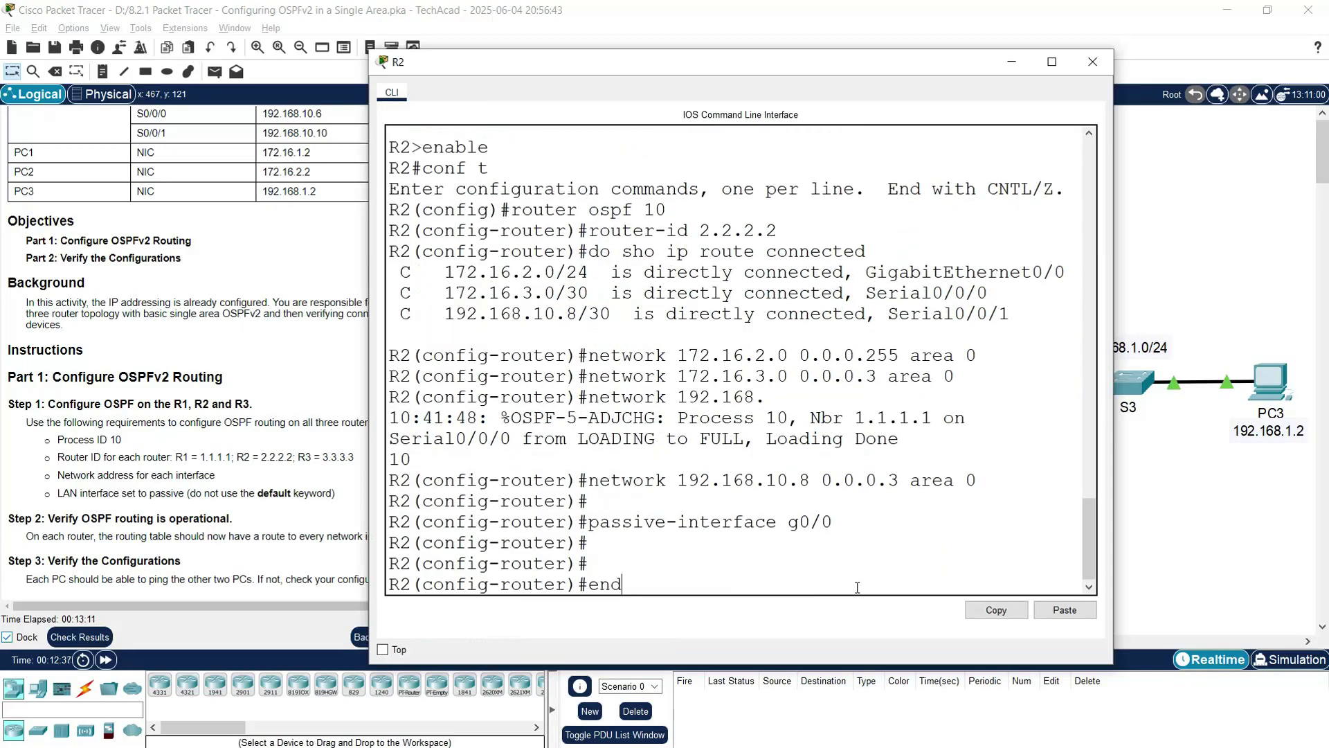
key("Return")
type("y run start")
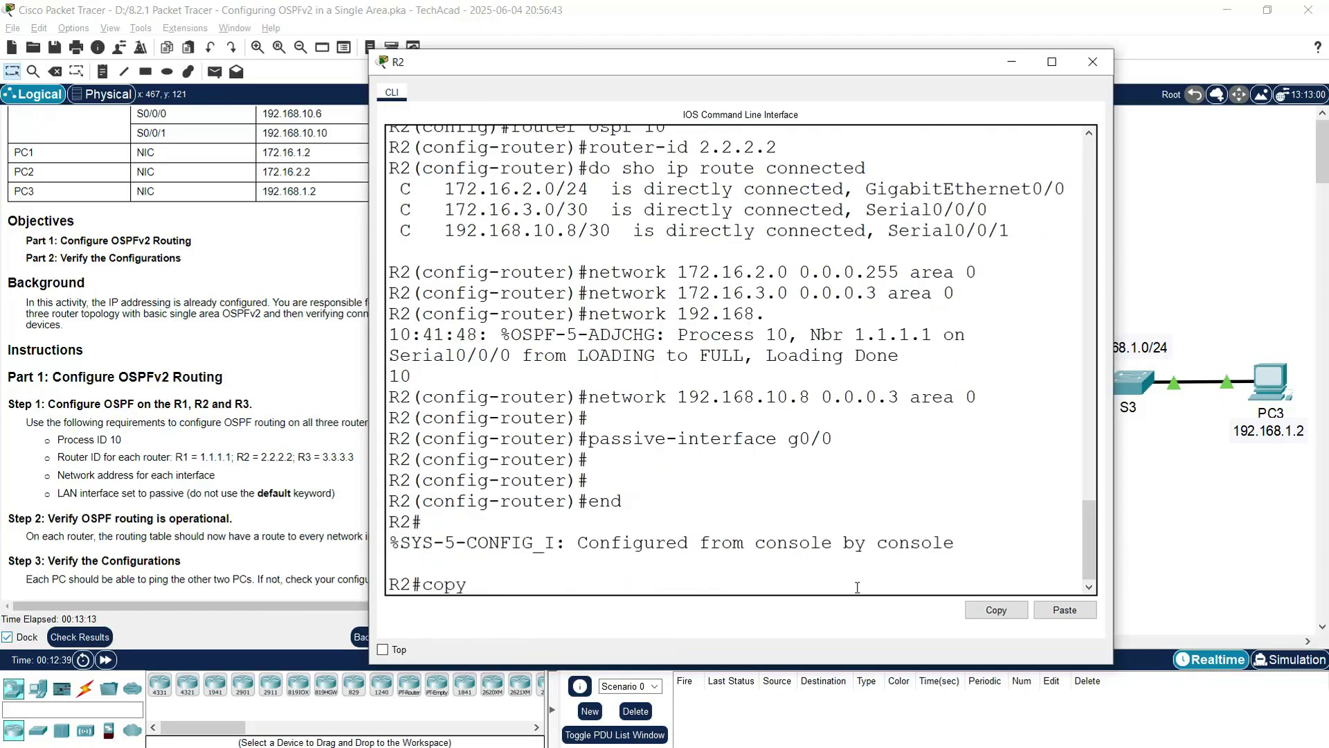
key("Return")
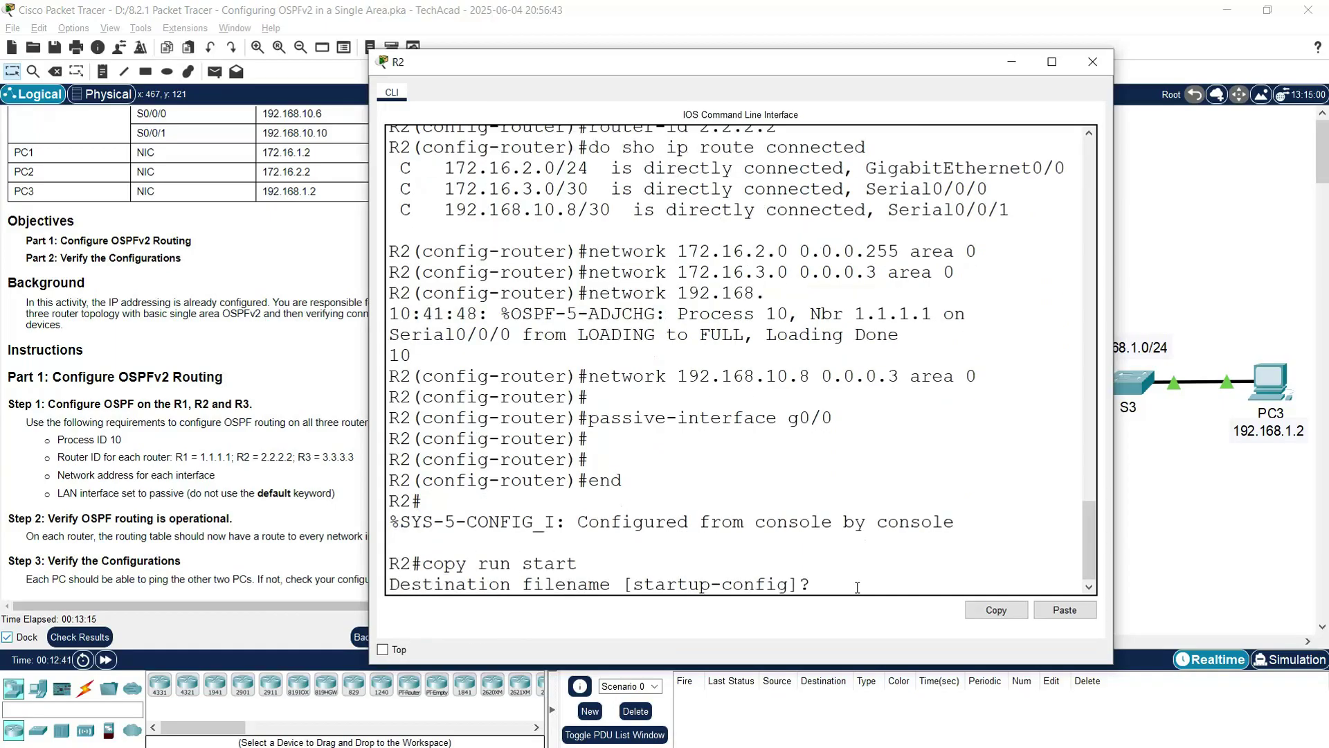
key("Return")
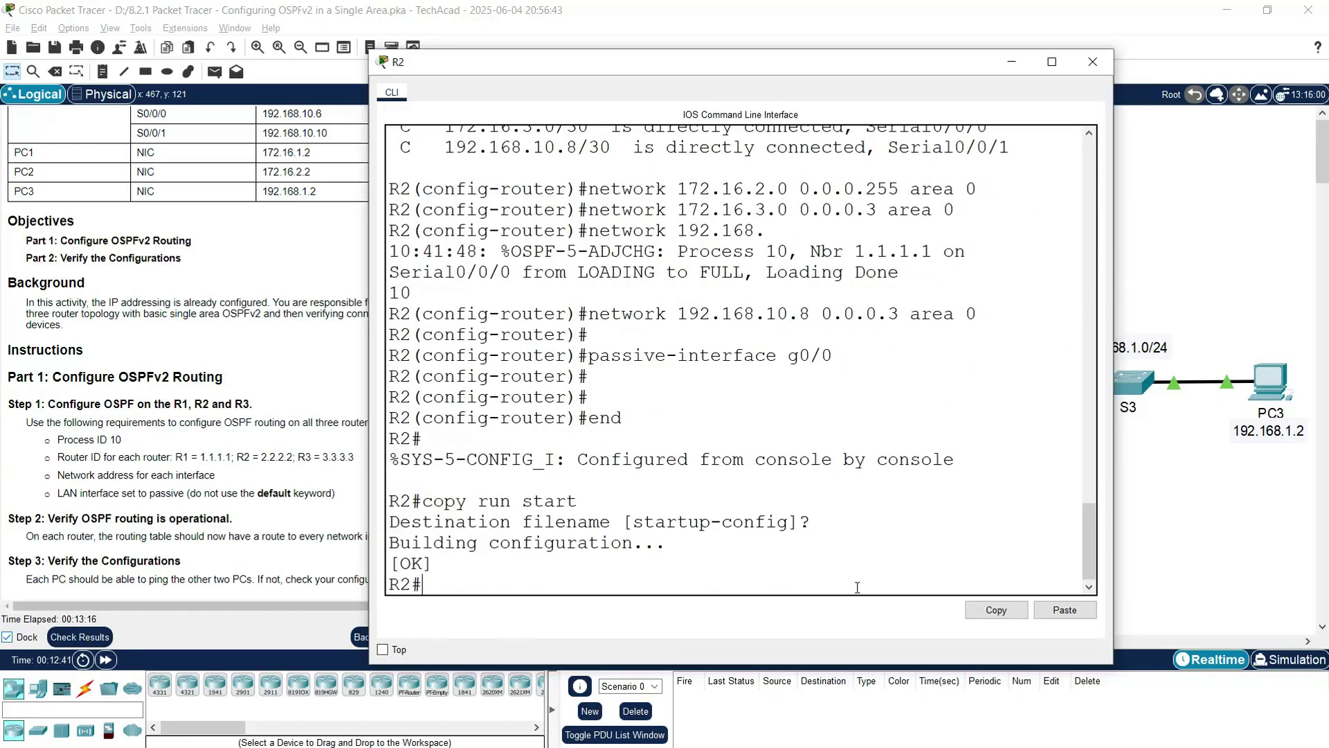
left_click(1090, 61)
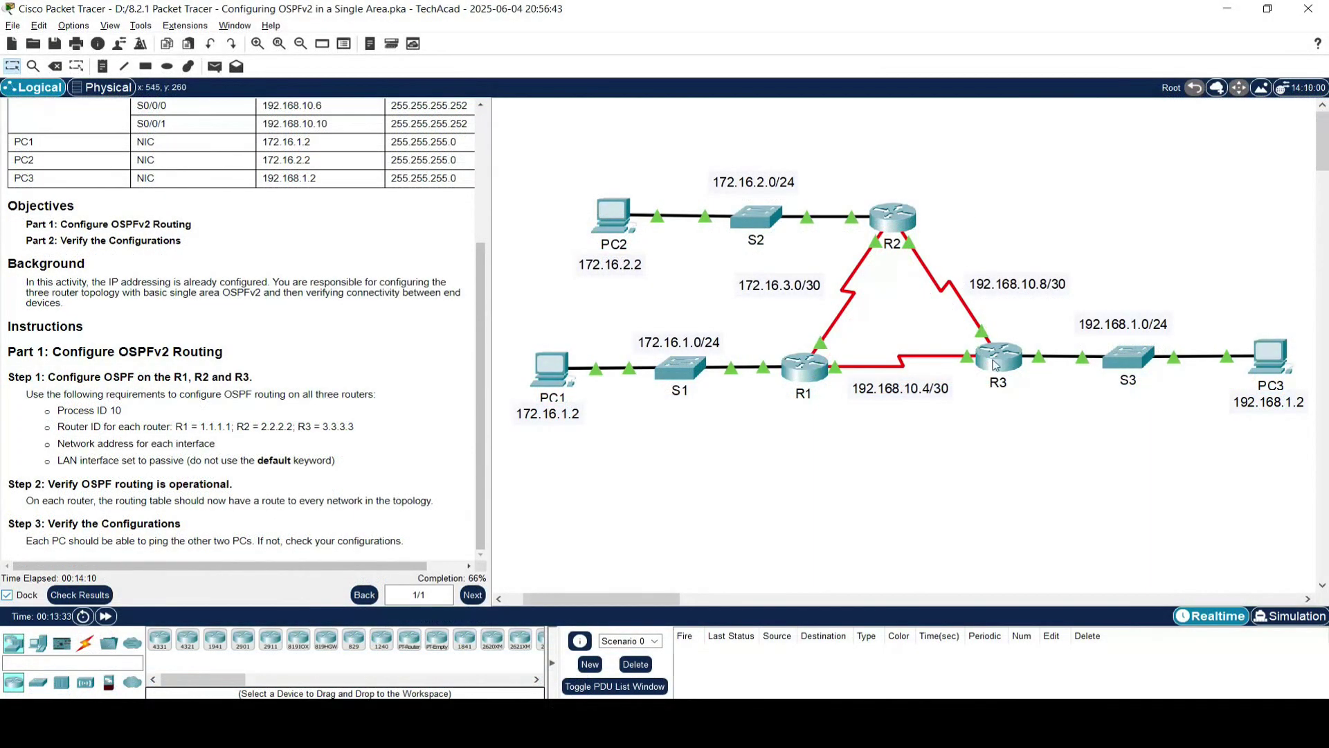
- Open router R3's command line and enter global configuration mode
left_click(997, 358)
left_click_drag(723, 145, 601, 56)
key("Return")
type("enable")
key("Return")
type("conf t")
key("Return")
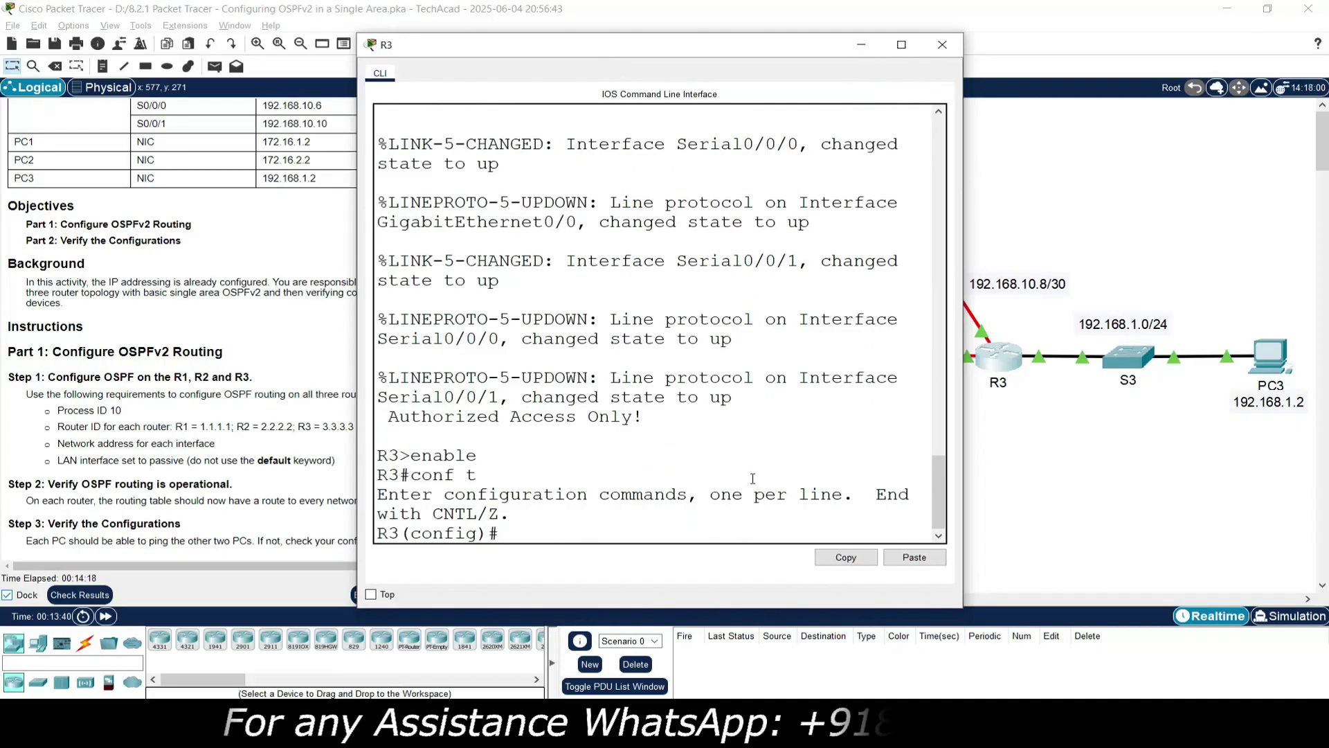
- Start OSPF process 10 on R3 and assign it router ID 3.3.3.3
type("router ospf 10")
key("Return")
type("router)#router-id 3.3.3.3")
key("Return")
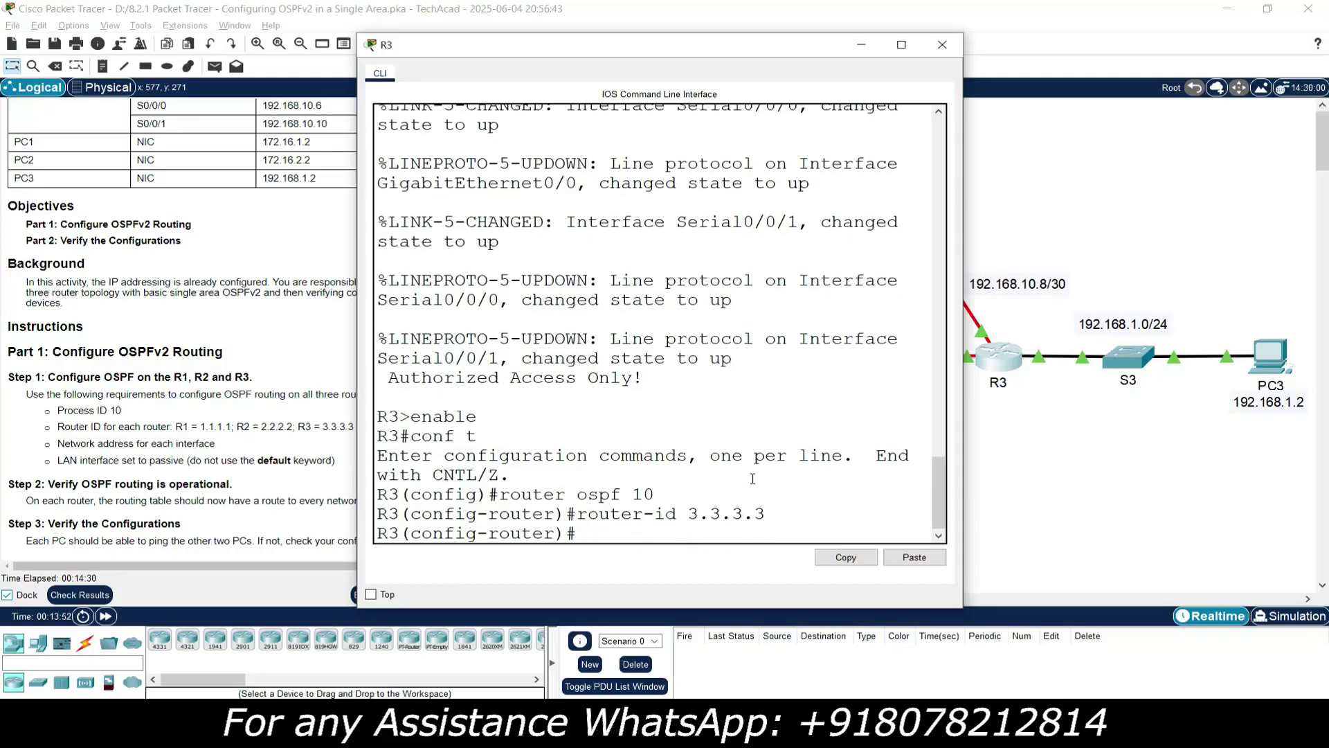
- Display R3's directly connected routes and widen the console to read them
type("do sho ip")
key("BackSpace")
key("BackSpace")
key("BackSpace")
key("BackSpace")
type("w ")
type("ow ip route conne")
type("cted")
key("Return")
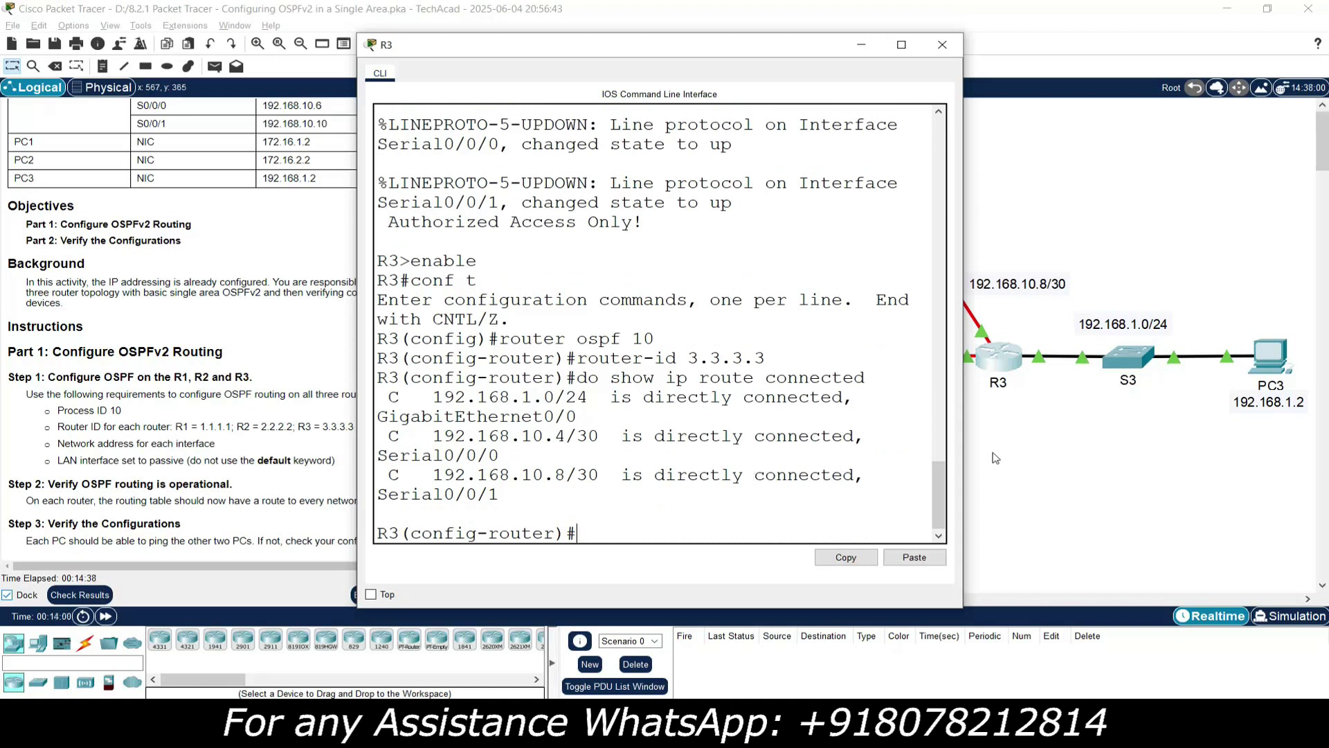
left_click_drag(963, 413, 1120, 416)
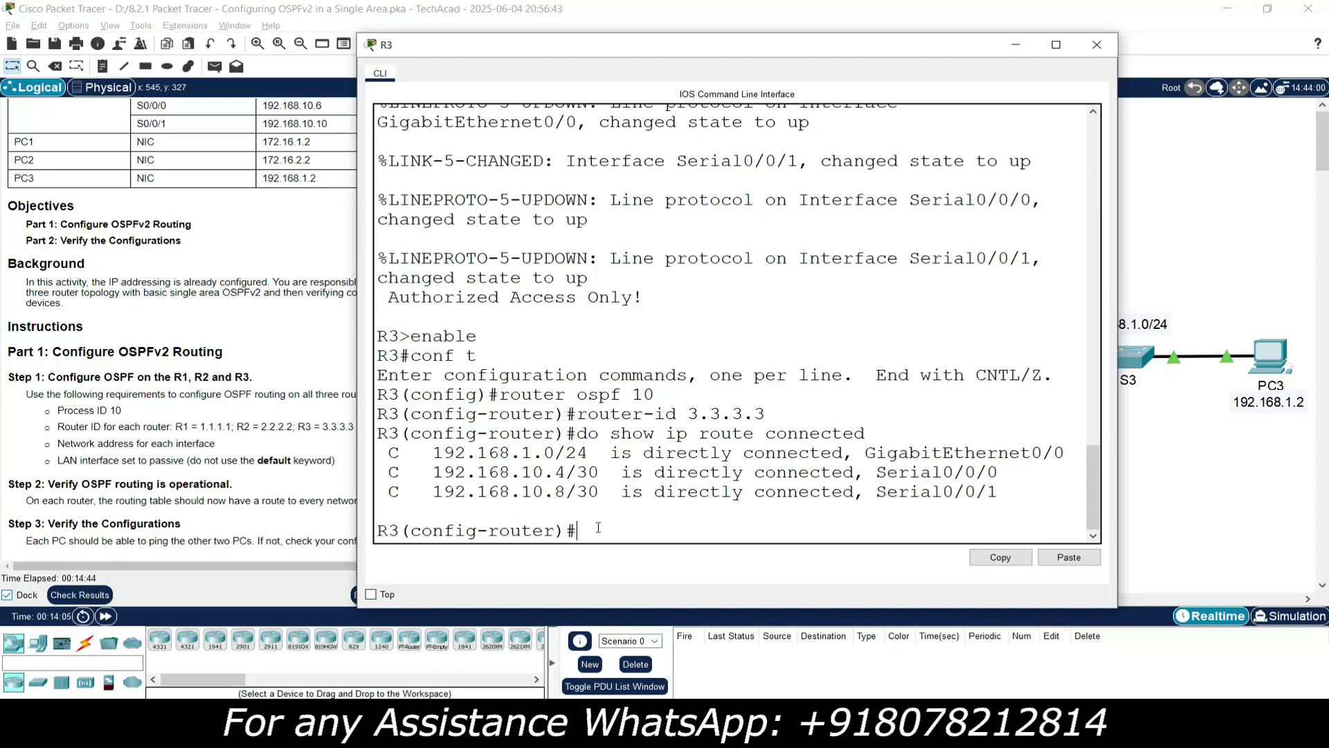
- Advertise network 192.168.1.0 with wildcard 0.0.0.255 in OSPF area 0 on R3
type("network 192.168")
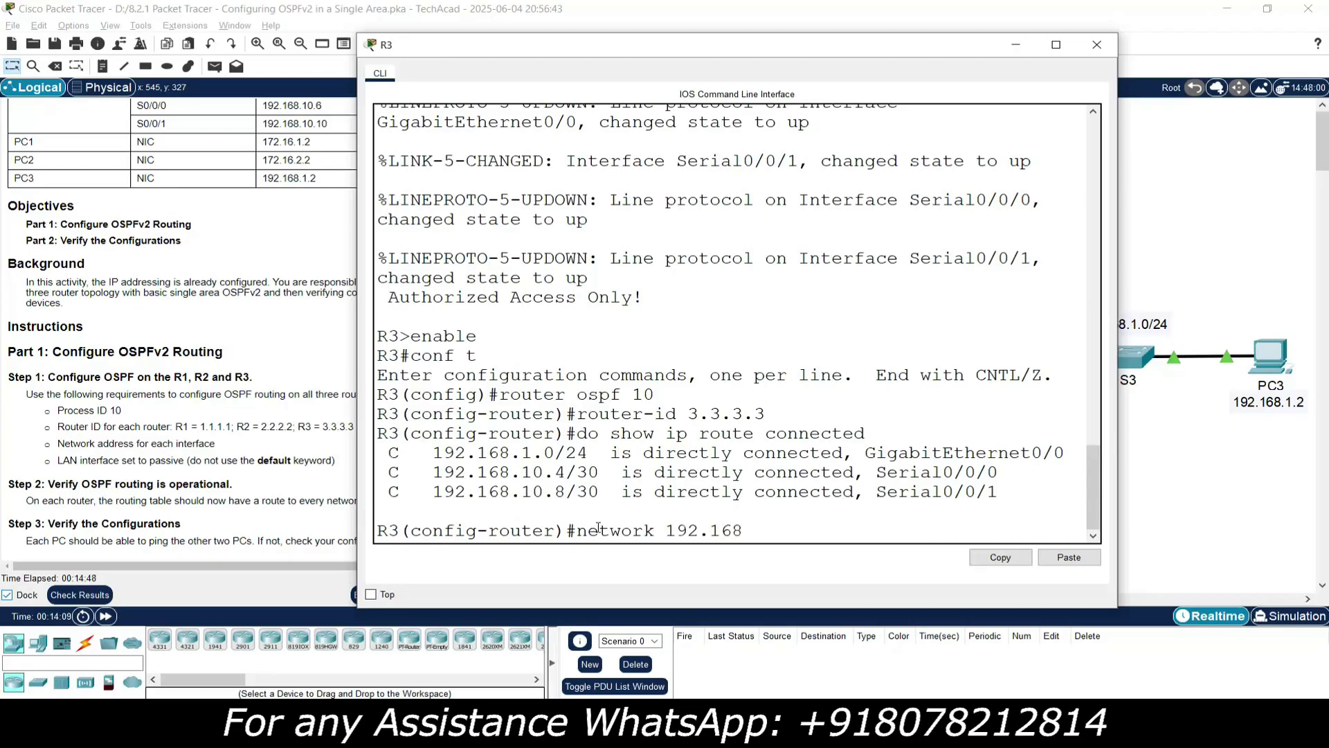
type(".1.0 0.0.0.255 a")
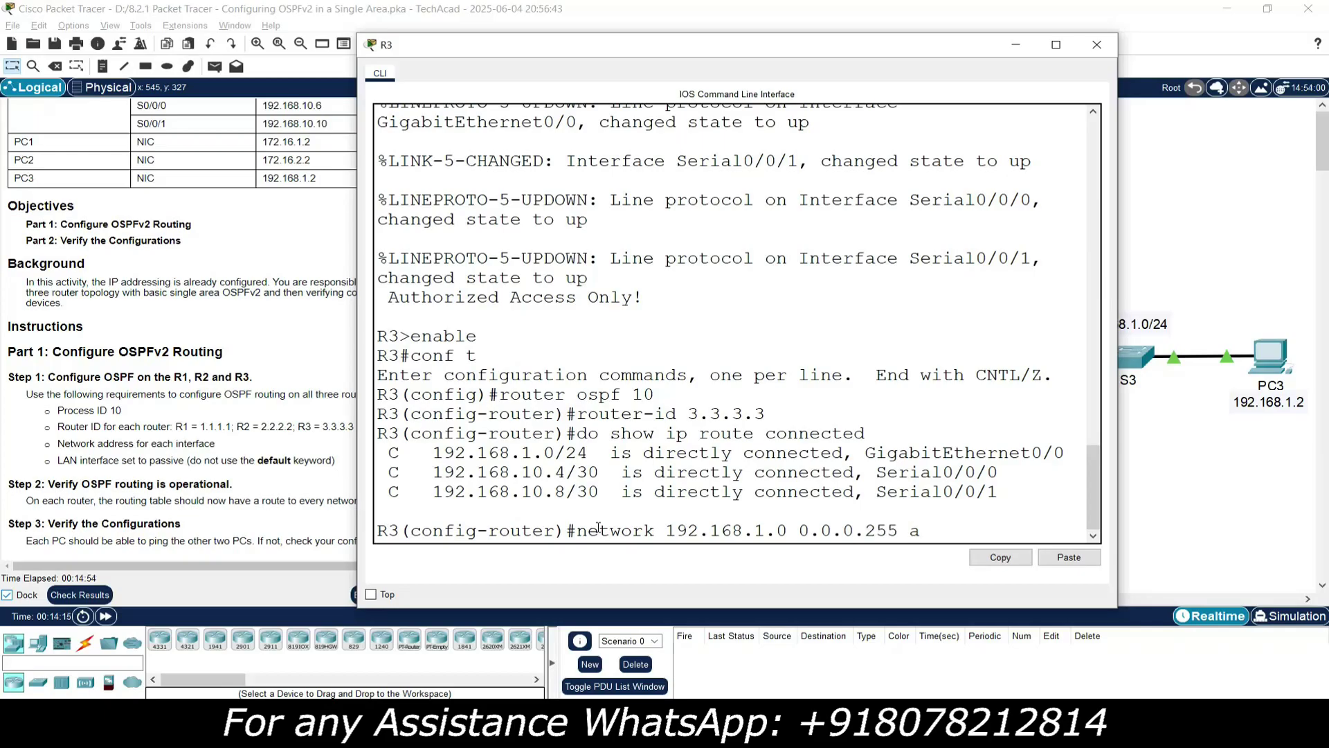
type("rea 0")
key("Return")
- Advertise network 192.168.10.4 with wildcard 0.0.0.3 in OSPF area 0 on R3
type("net")
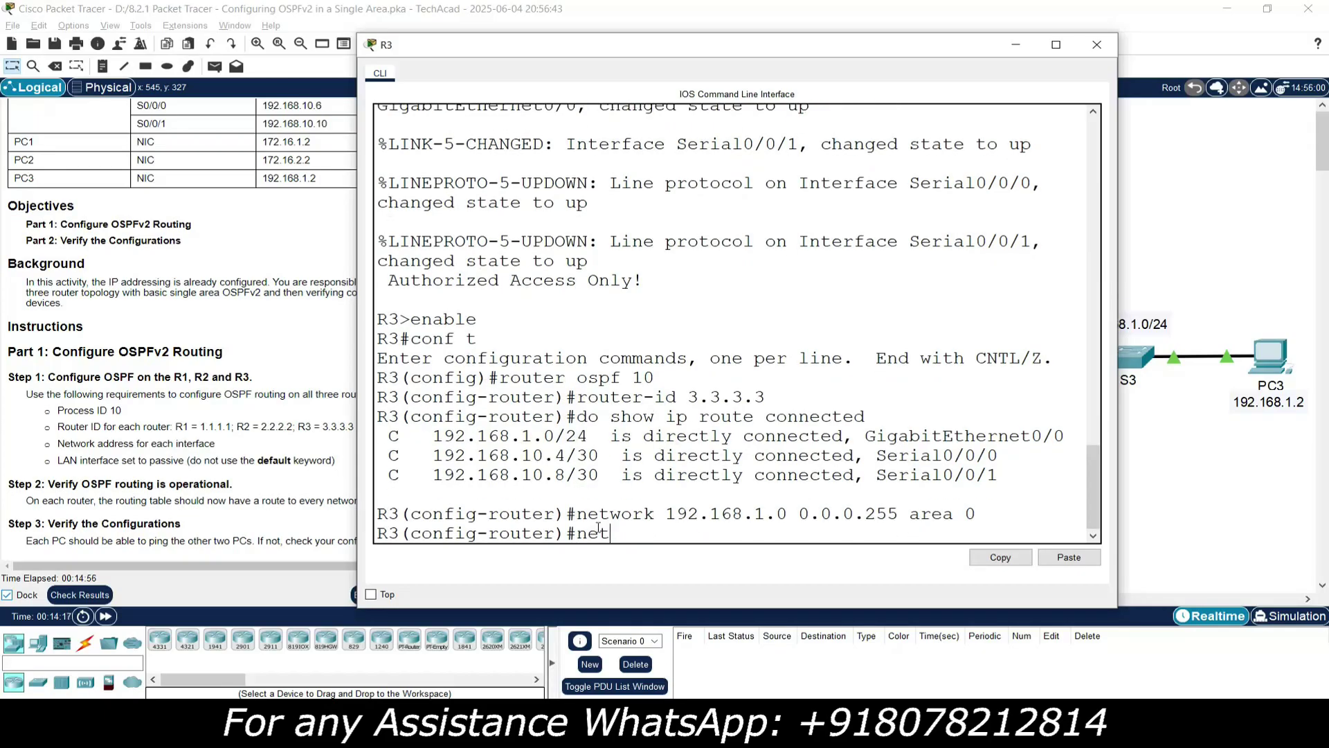
type("work 192.168.10")
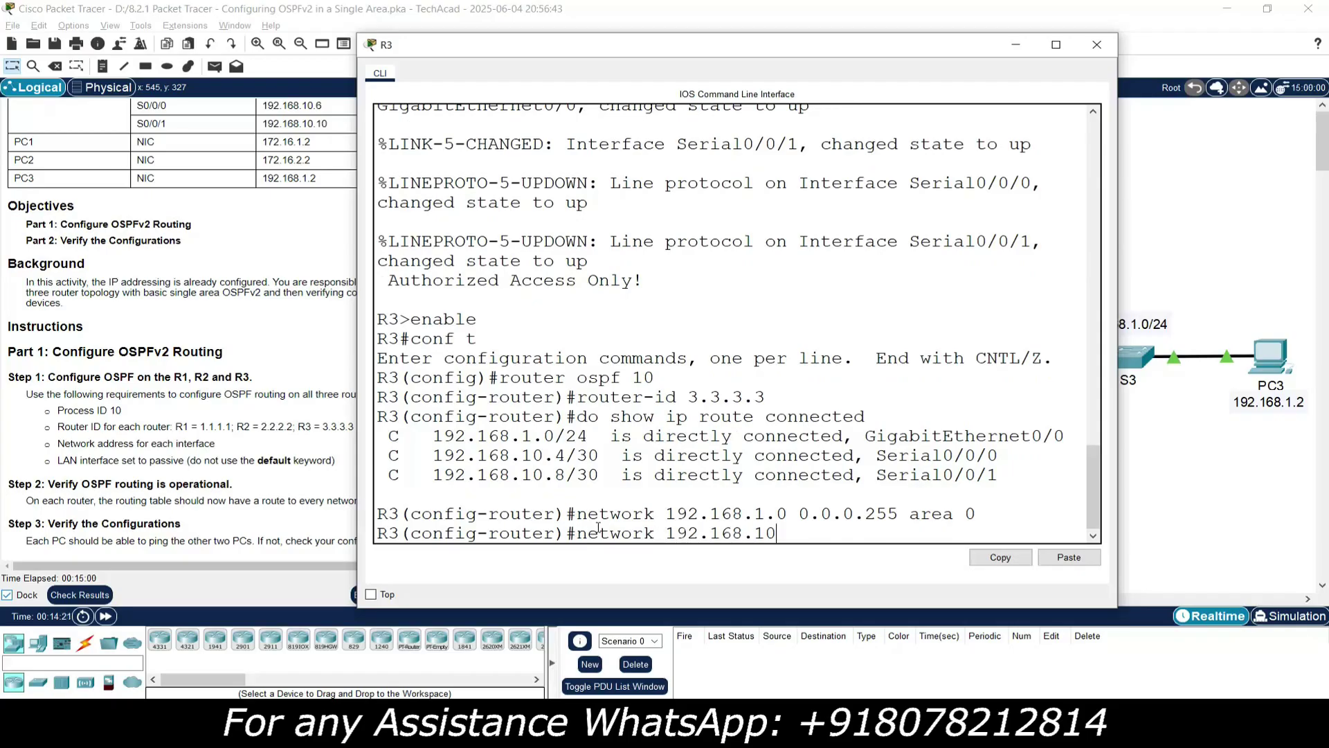
type(".4 0.0.0.3 area 0")
key("Return")
- Advertise network 192.168.10.8 with wildcard 0.0.0.3 in OSPF area 0 on R3
type("network")
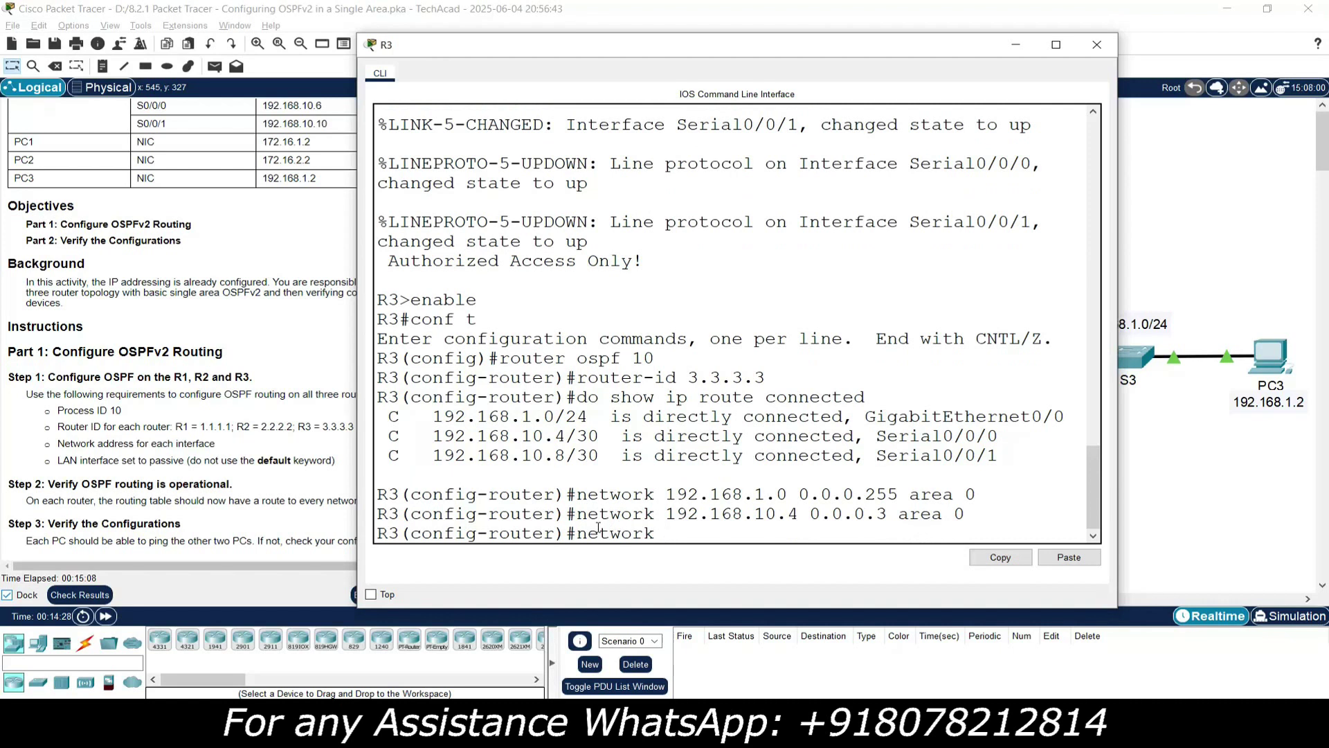
type(" 192.168")
type(".10.8 ")
type("0.0.0.3")
type(" are")
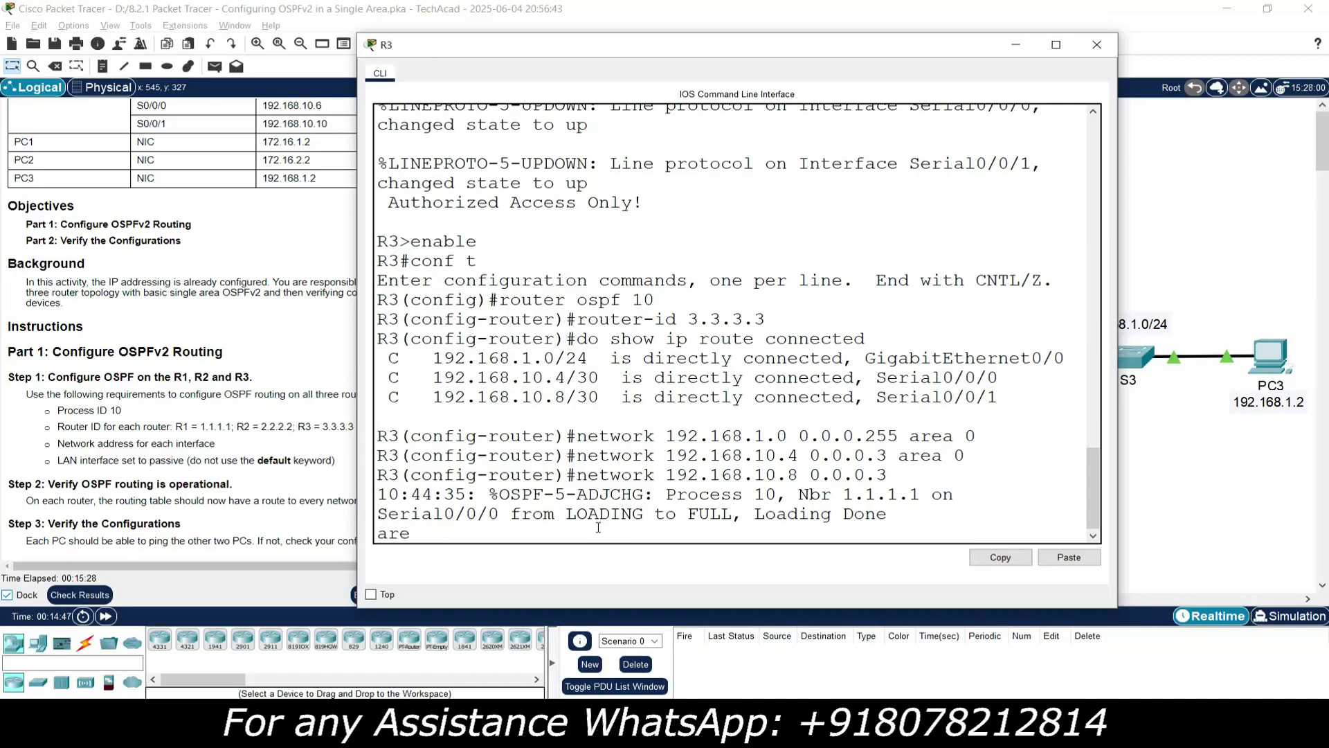
key("Tab")
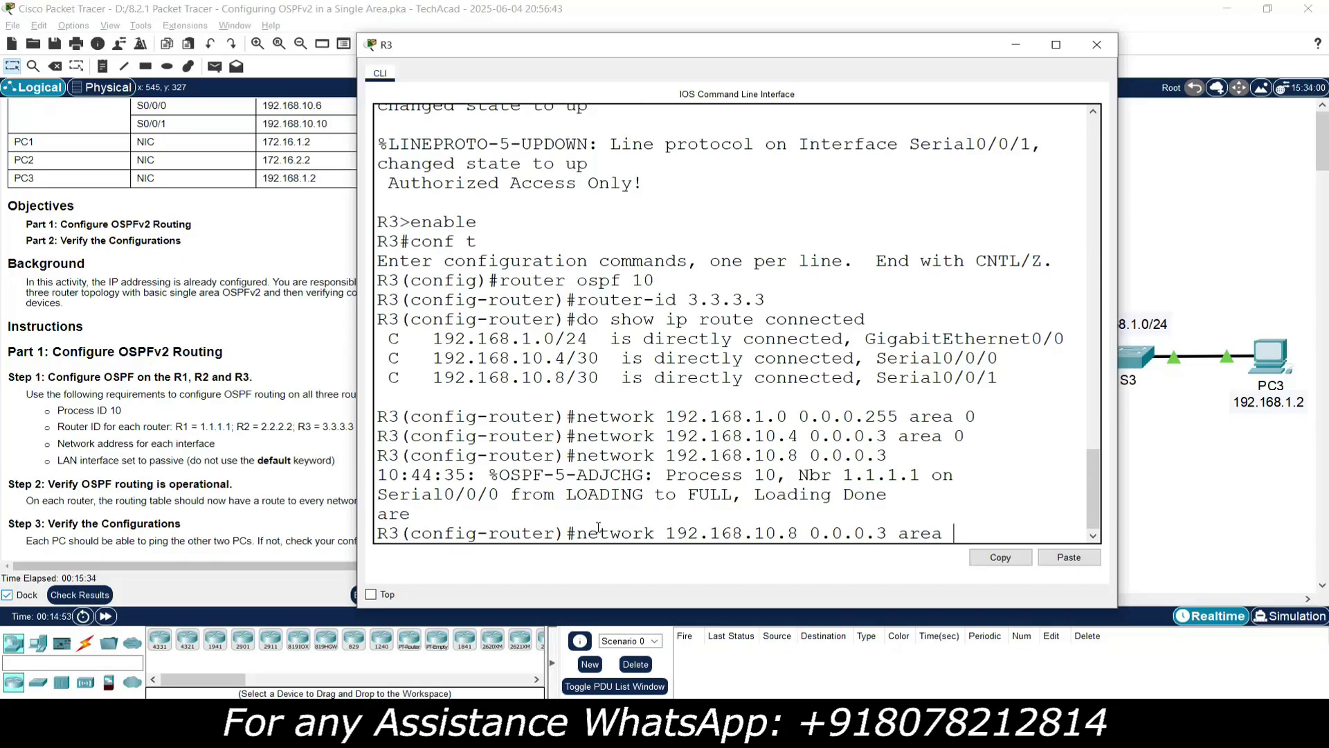
type("0")
key("Return")
key("Return")
key("Return")
key("Return")
type("exit")
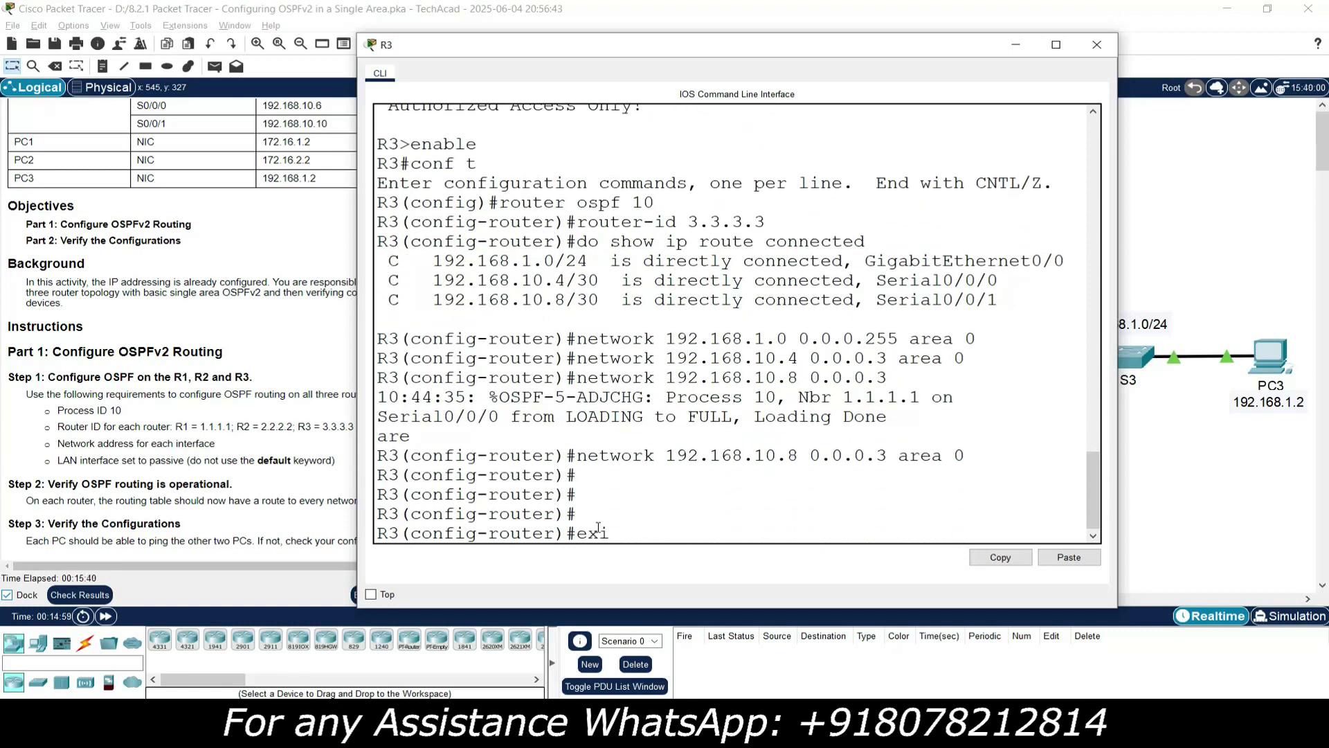
key("Return")
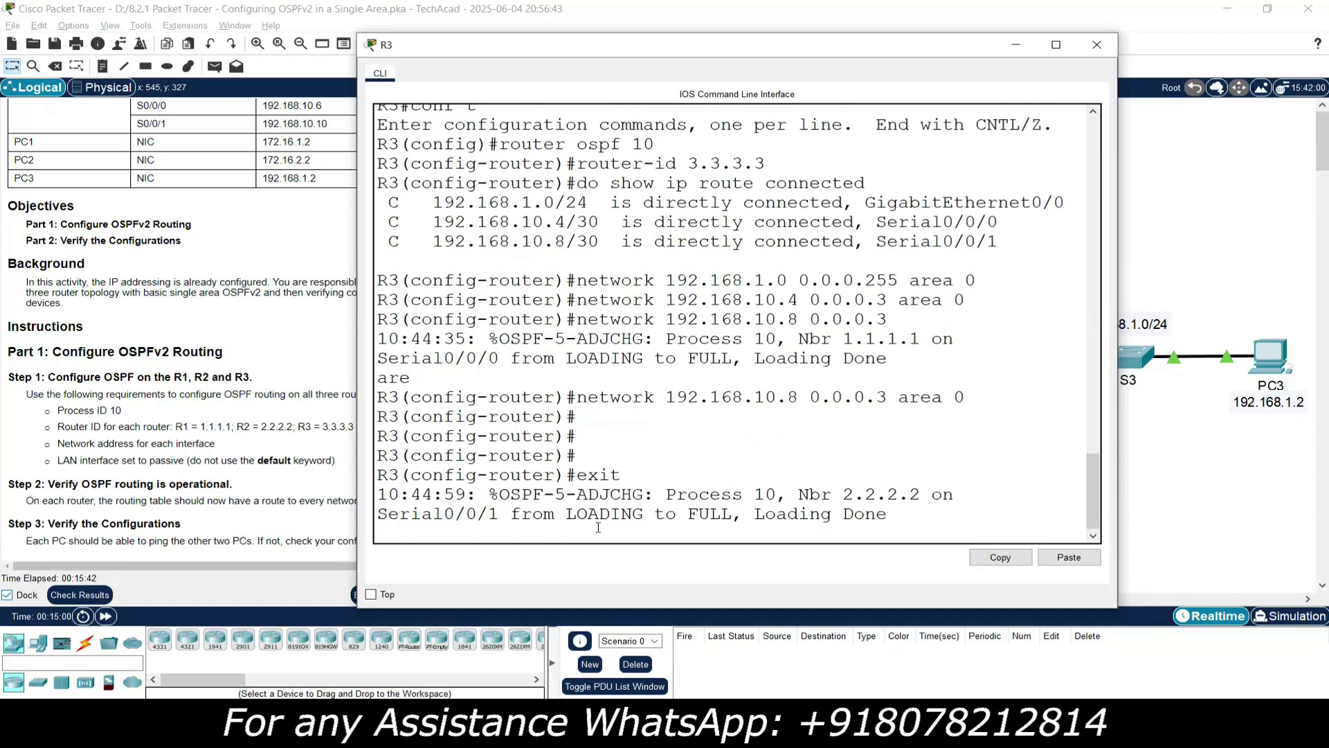
key("Return")
key("Return")
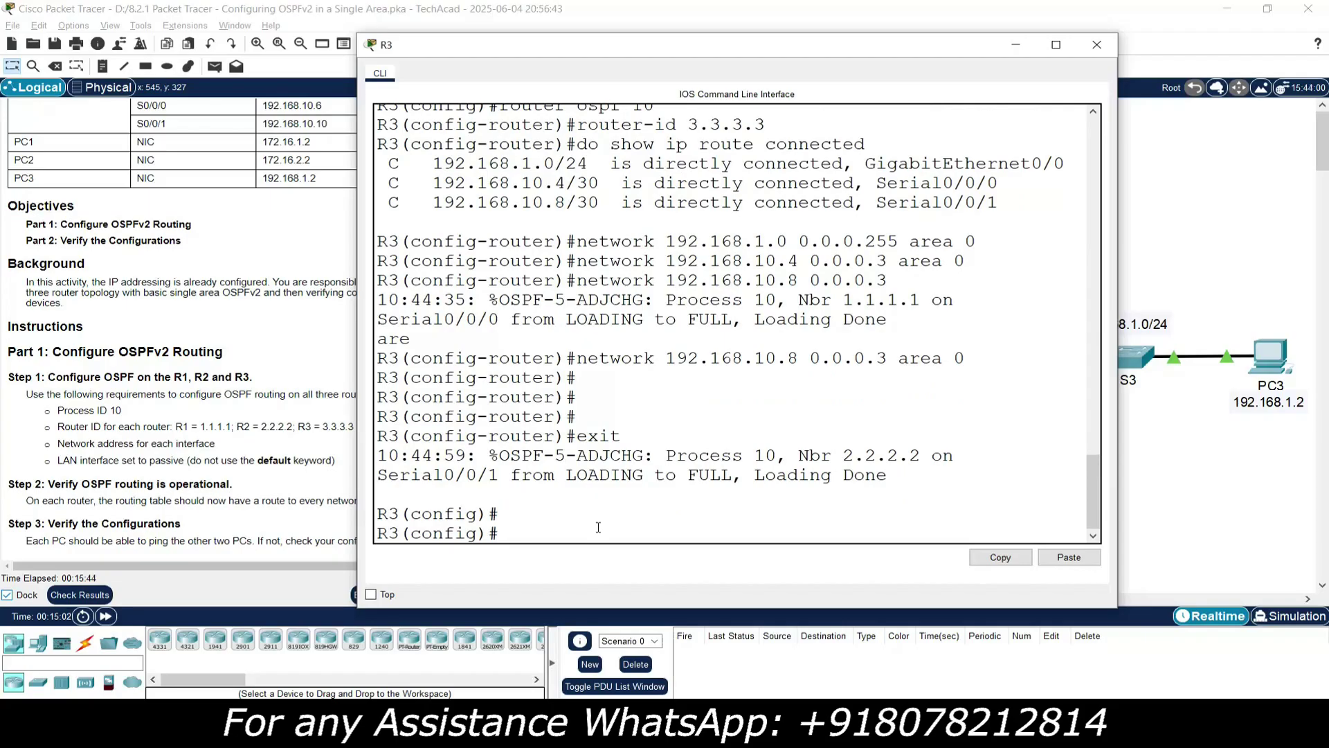
type("passive")
key("BackSpace")
key("BackSpace")
key("BackSpace")
key("BackSpace")
key("BackSpace")
key("BackSpace")
key("BackSpace")
- Set interface g0/0 on R3 as passive under OSPF process 10
type("router ospf 10")
key("Return")
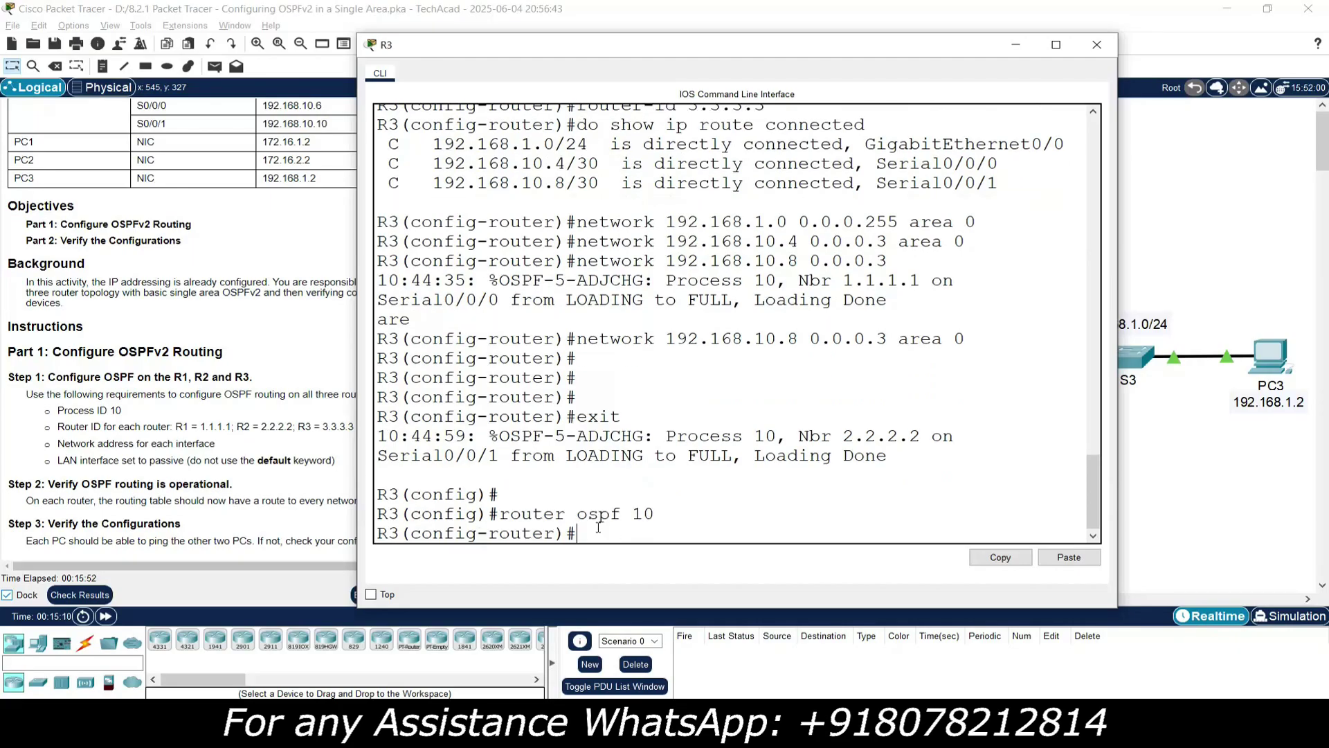
type("passive-interface")
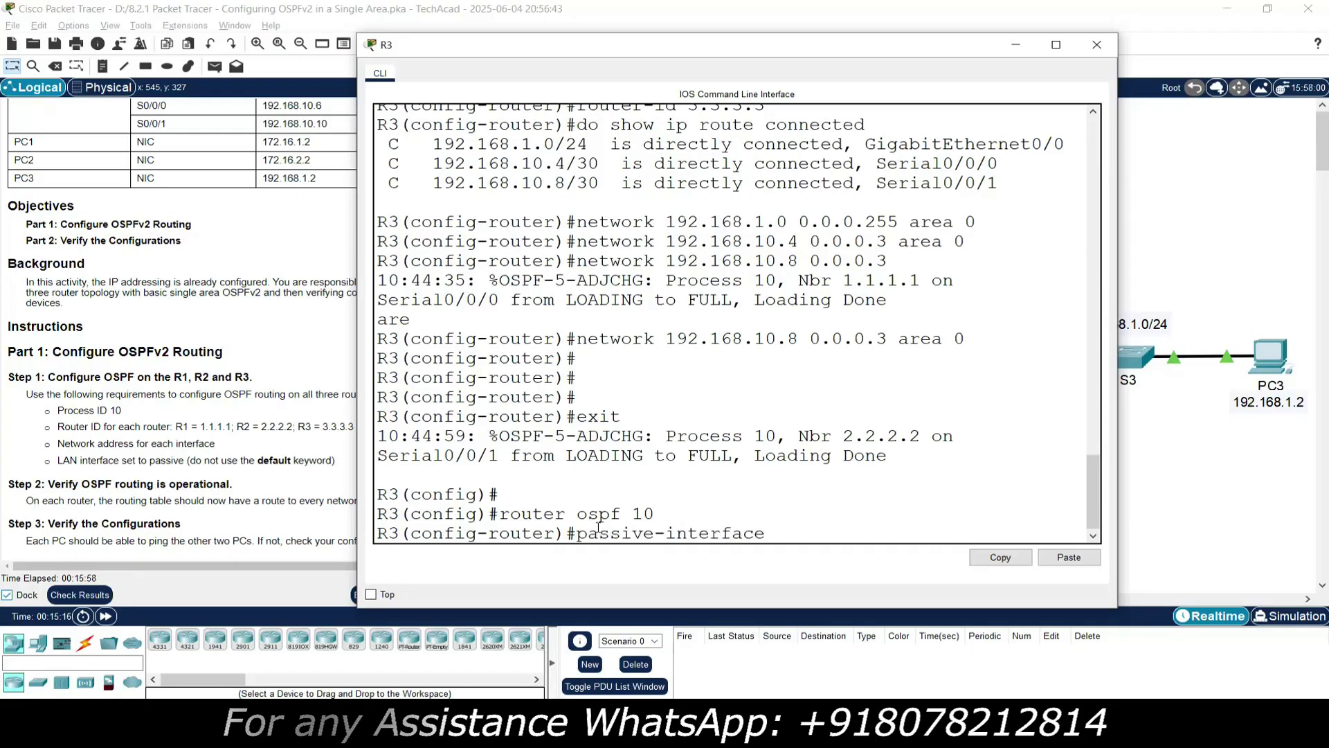
type(" g0/0")
key("Return")
key("Return")
key("Return")
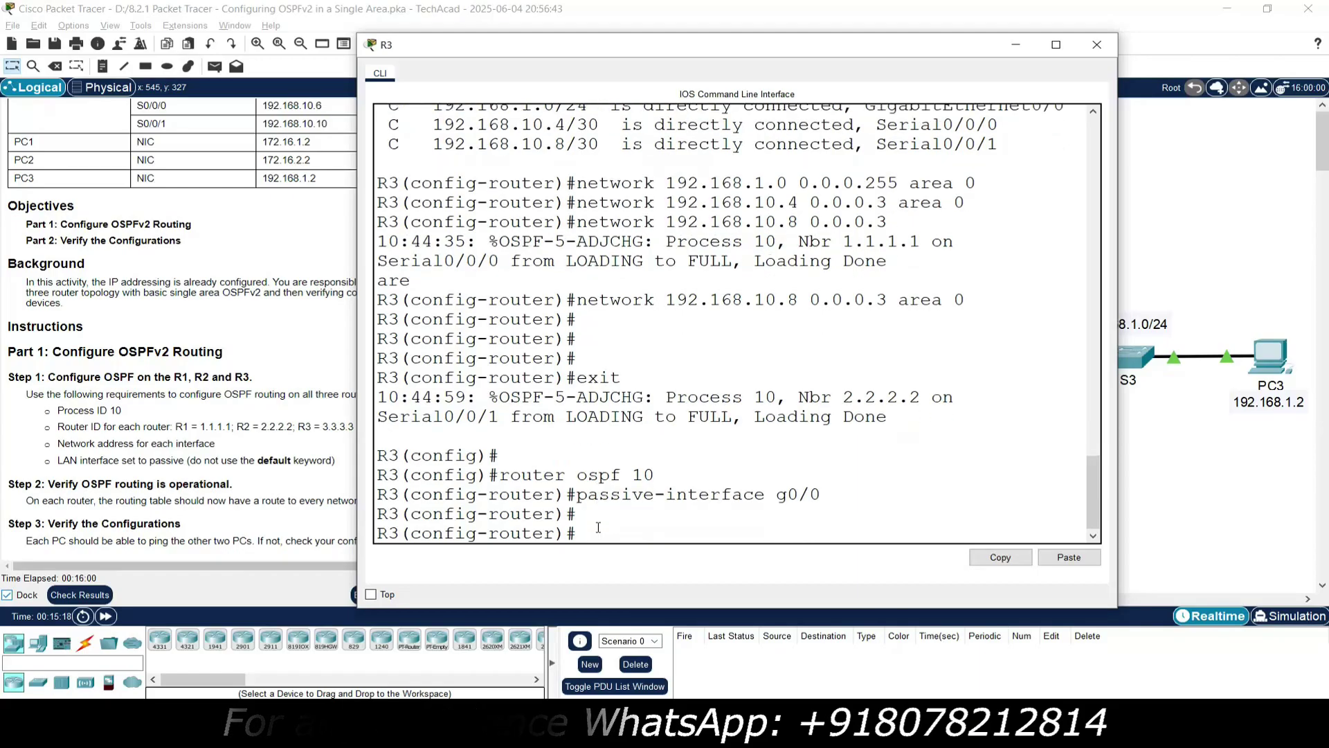
- Leave configuration mode on R3 and save the running configuration to the startup configuration
type("end")
key("Return")
type("copy run star")
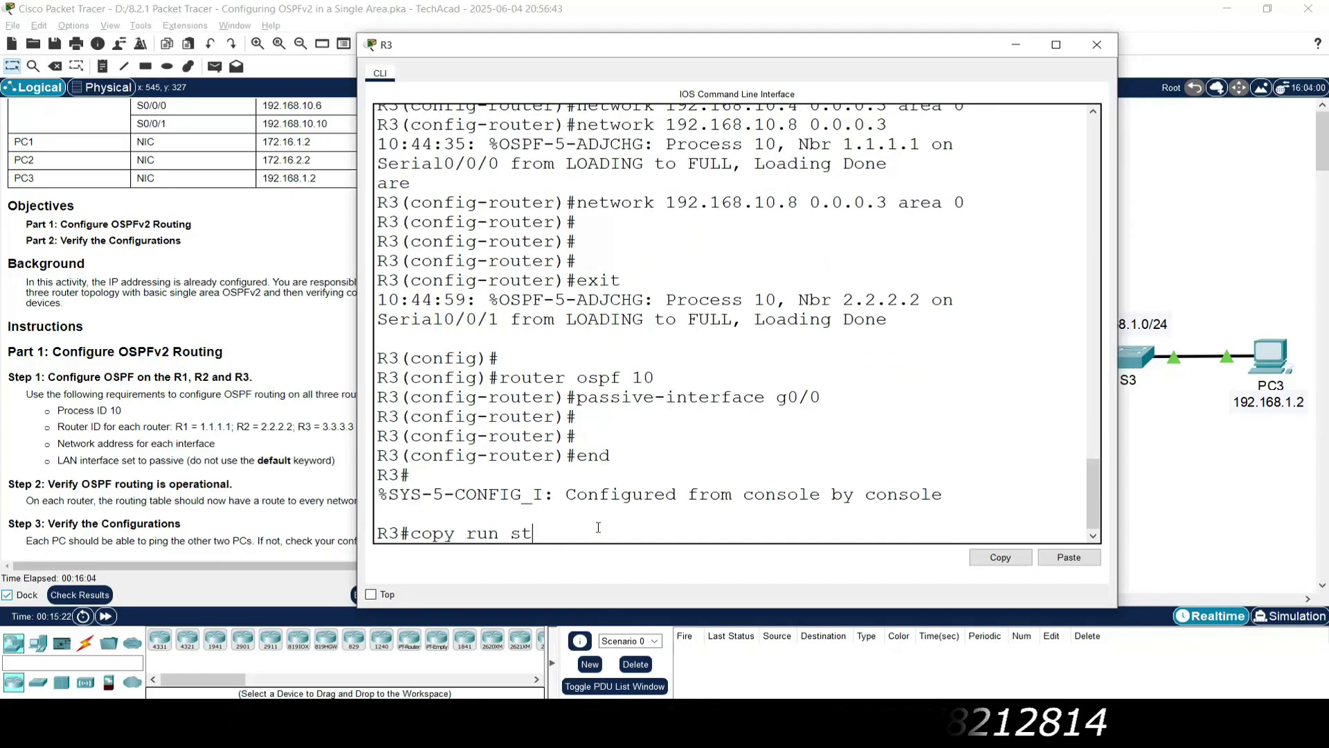
type("t")
key("Return")
key("Return")
key("Return")
key("Return")
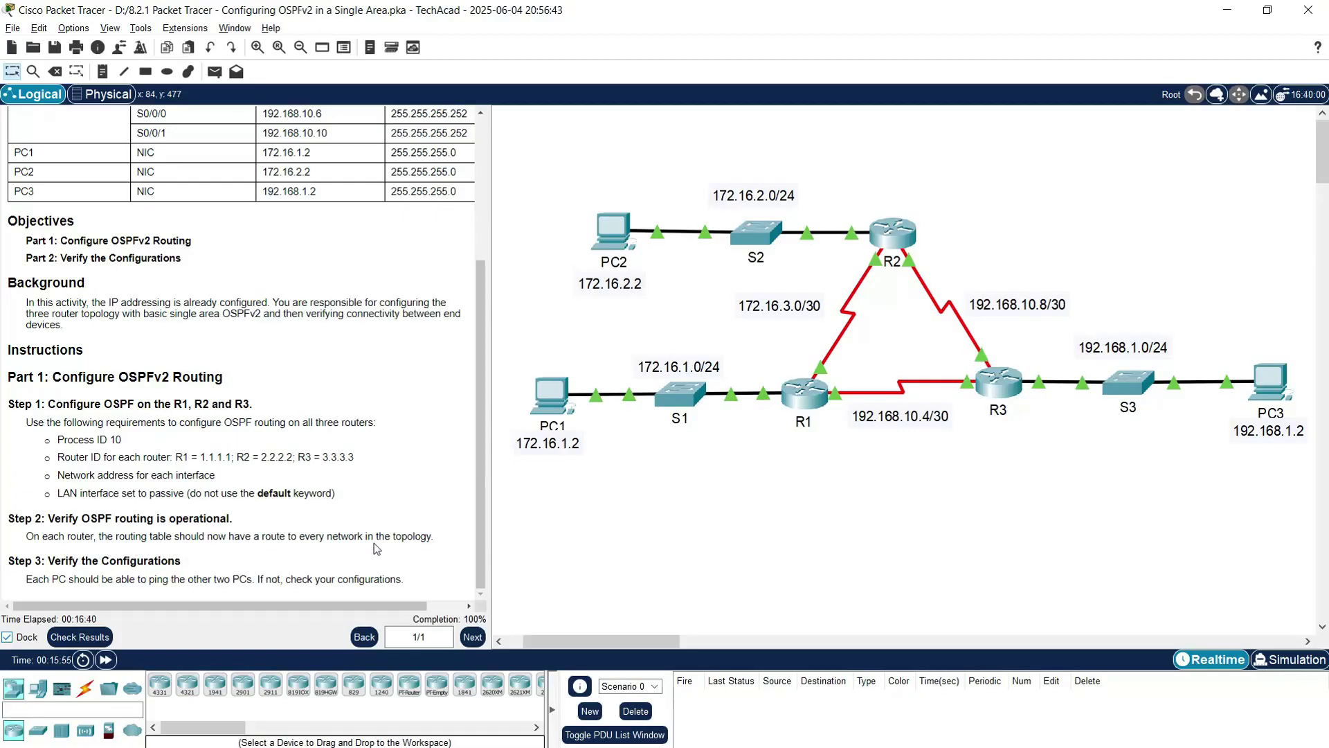
- Display R1's full IP routing table and maximize its console to read it
left_click(814, 406)
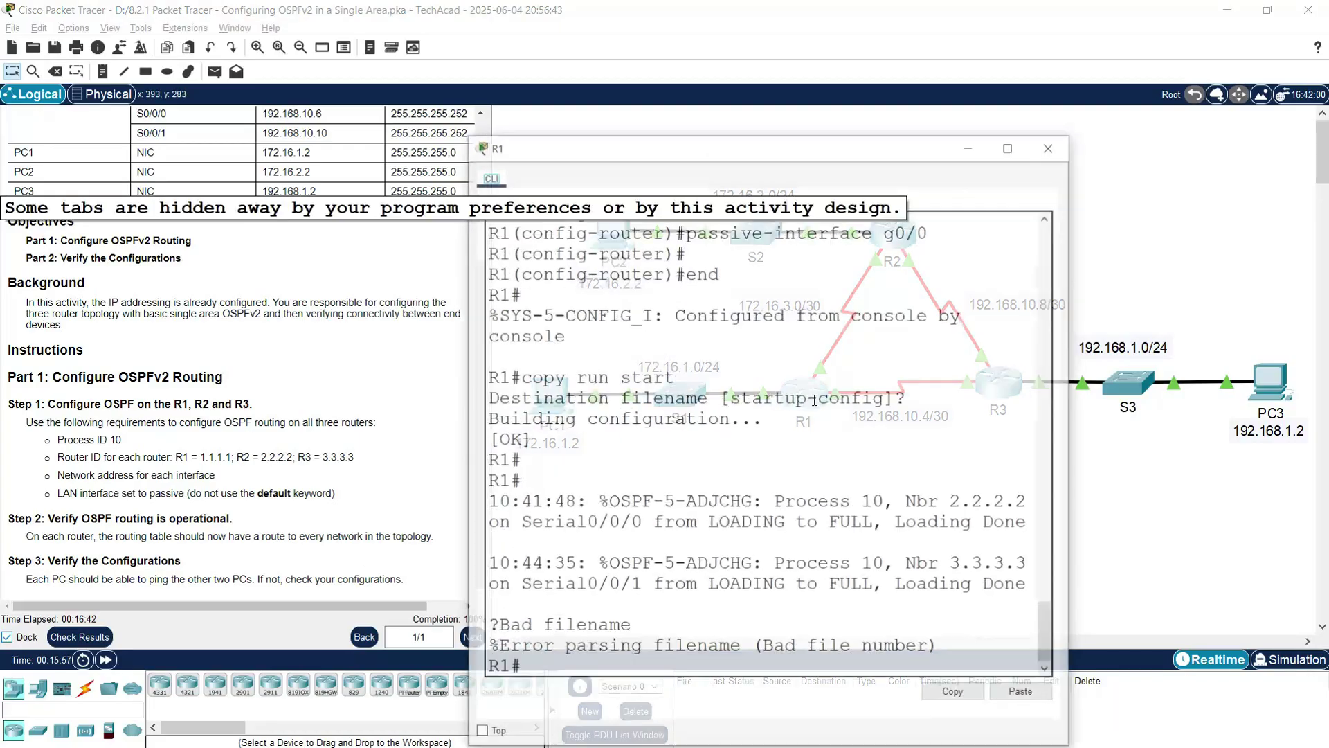
left_click(640, 422)
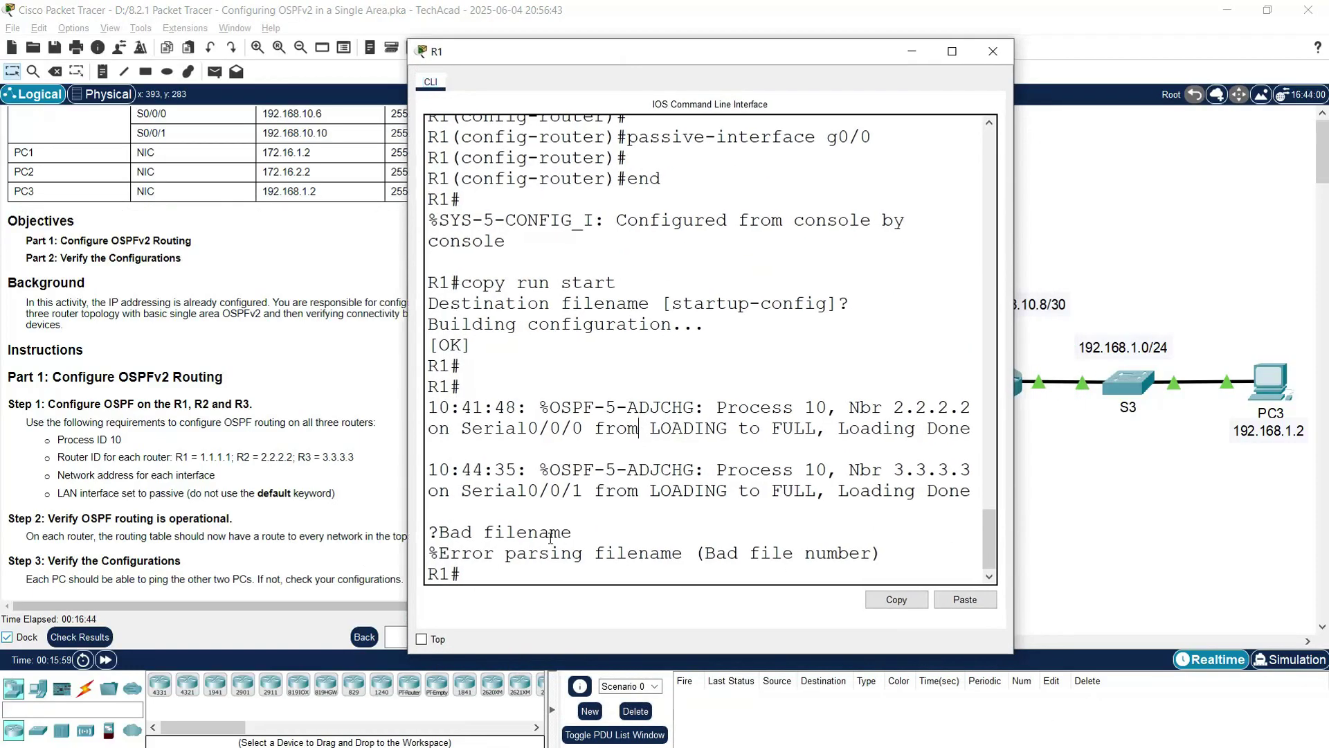
type("show ip route")
key("Return")
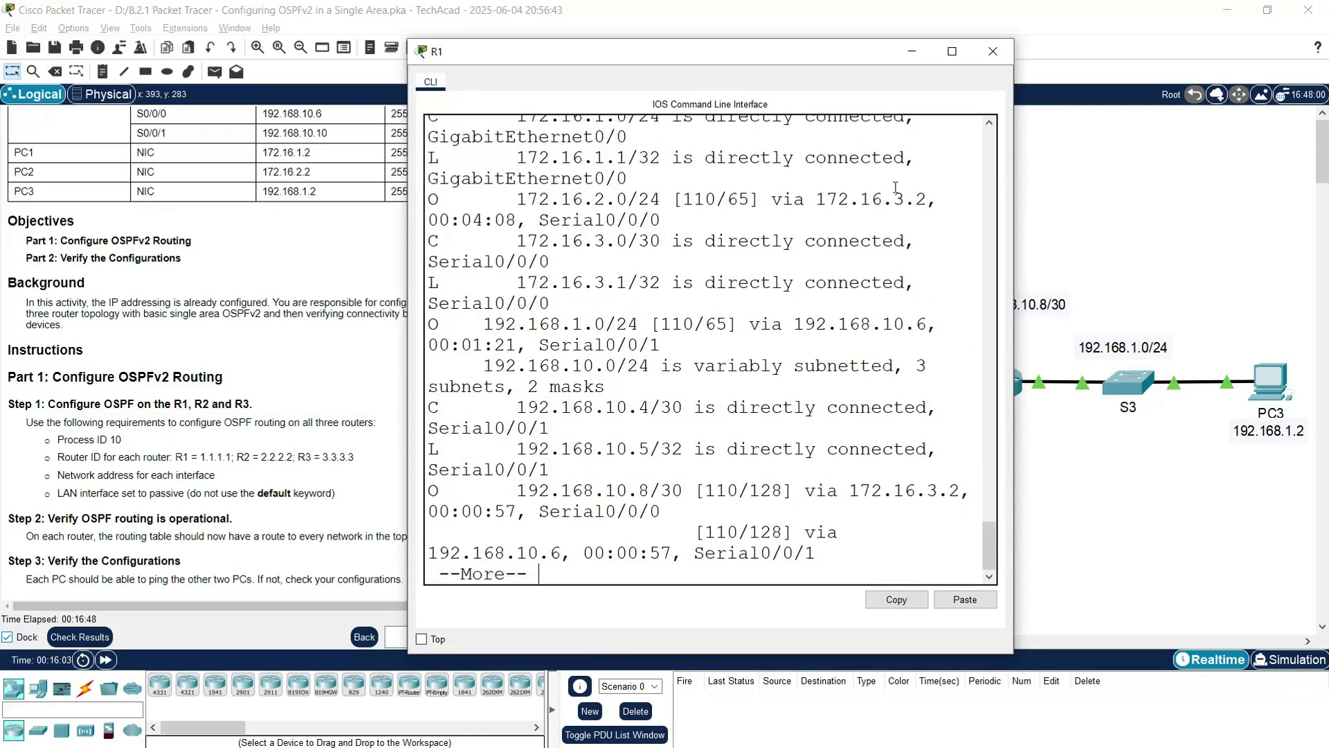
left_click(950, 52)
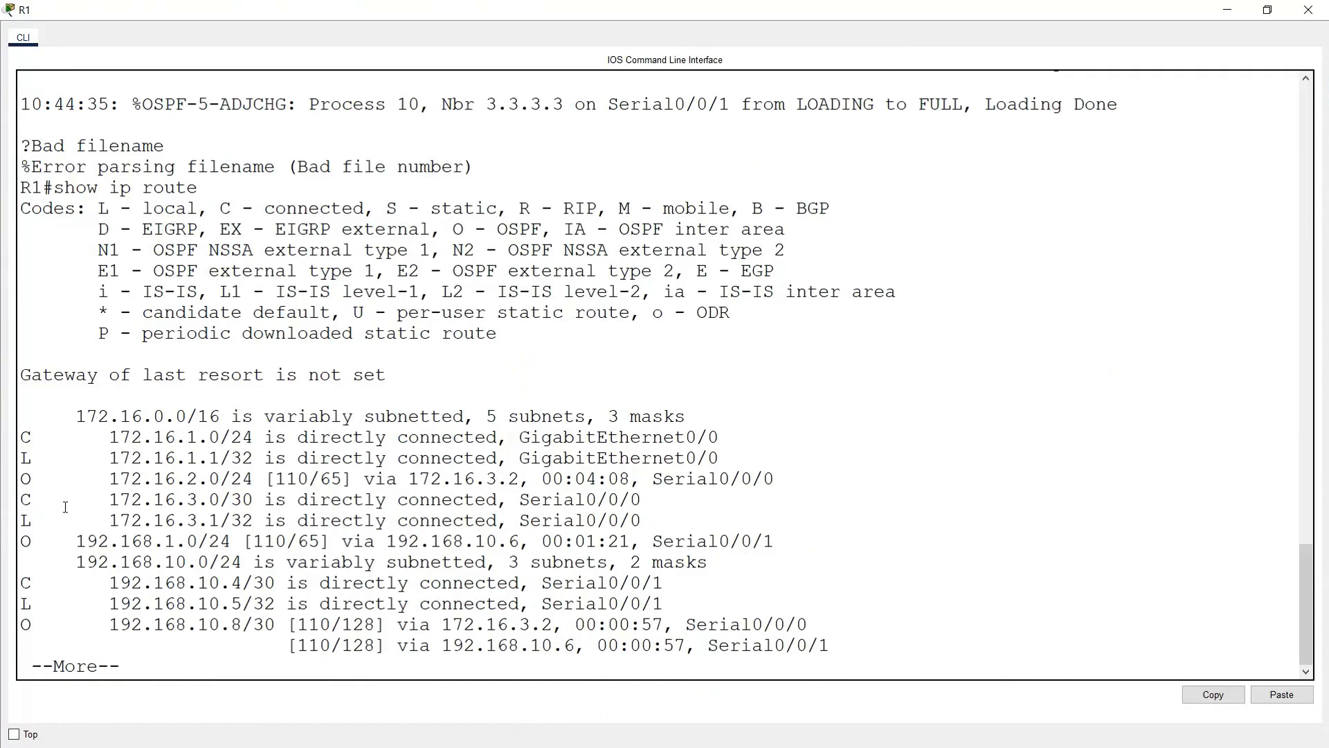
- Examine the OSPF-learned entries in R1's routing table, including the remote LANs and the R2–R3 link, and close the console
left_click_drag(25, 482, 776, 481)
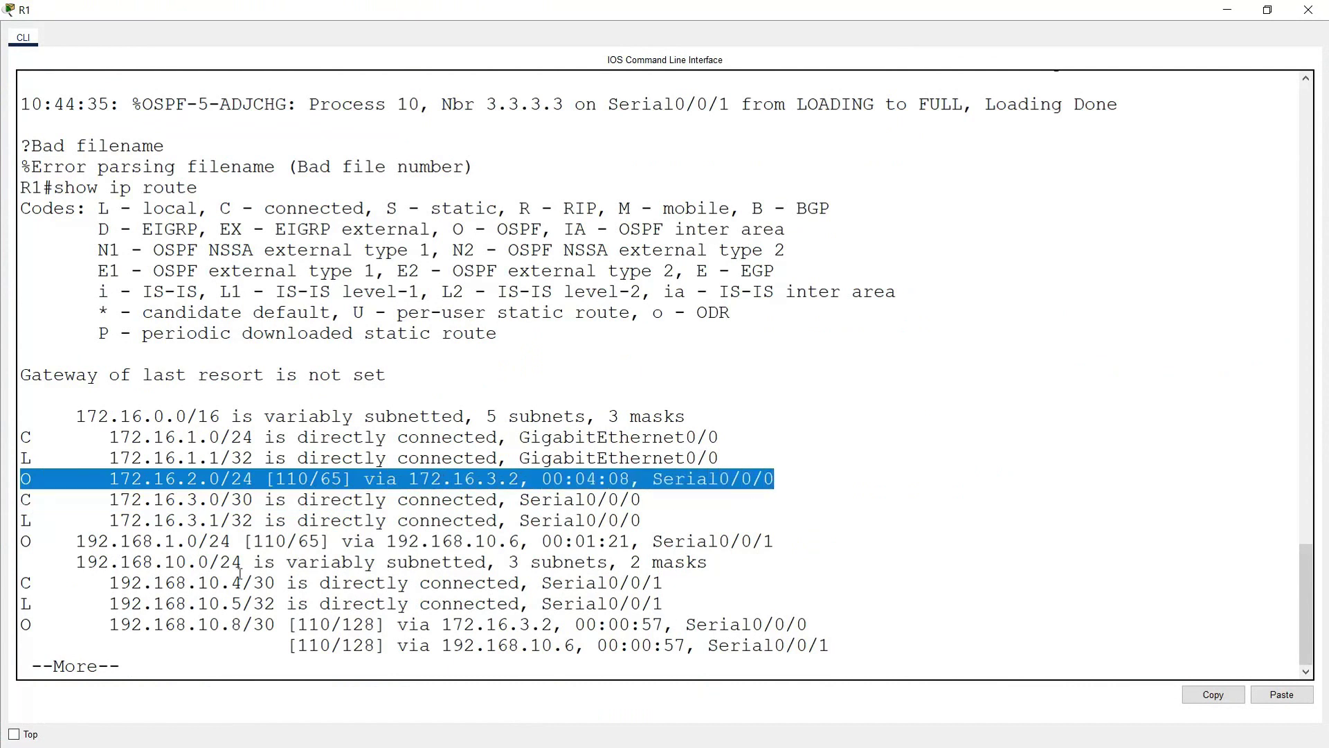
left_click_drag(25, 543, 464, 543)
left_click_drag(25, 624, 254, 624)
left_click_drag(25, 541, 166, 541)
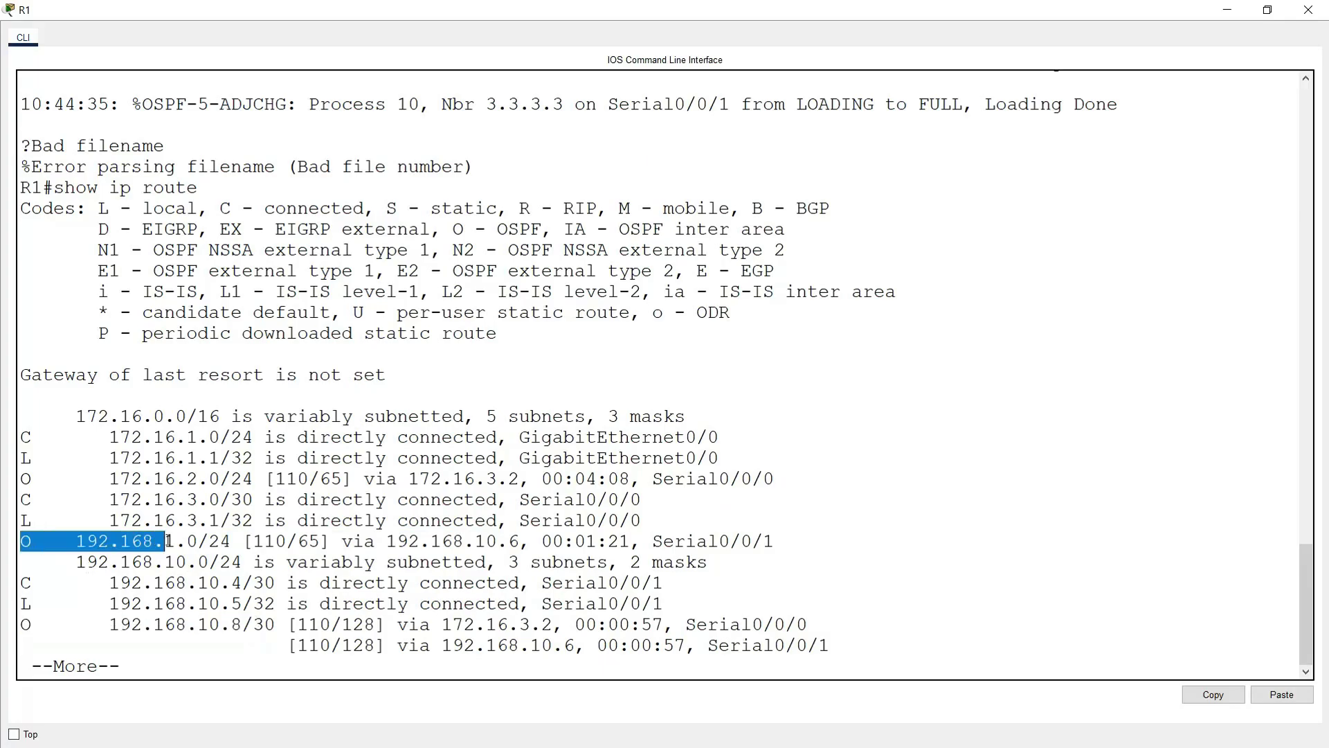
left_click_drag(22, 480, 199, 480)
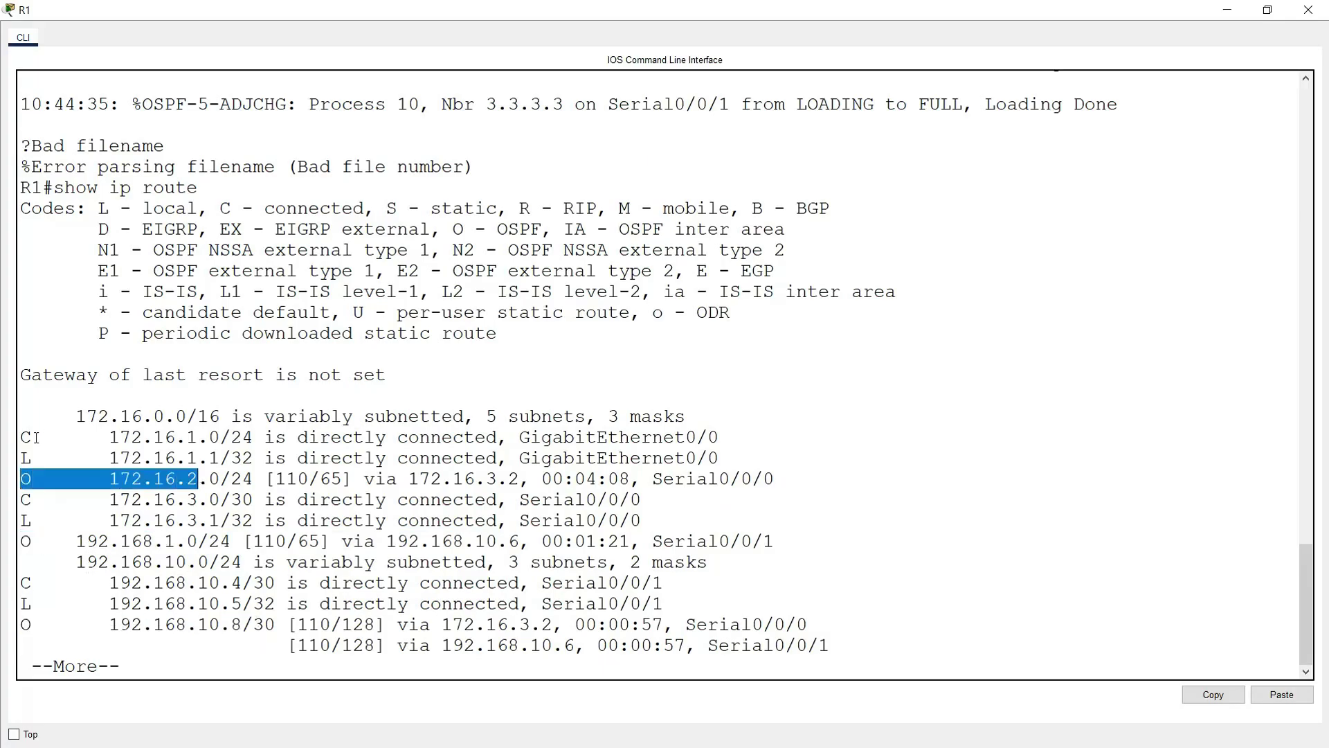
left_click_drag(131, 416, 692, 416)
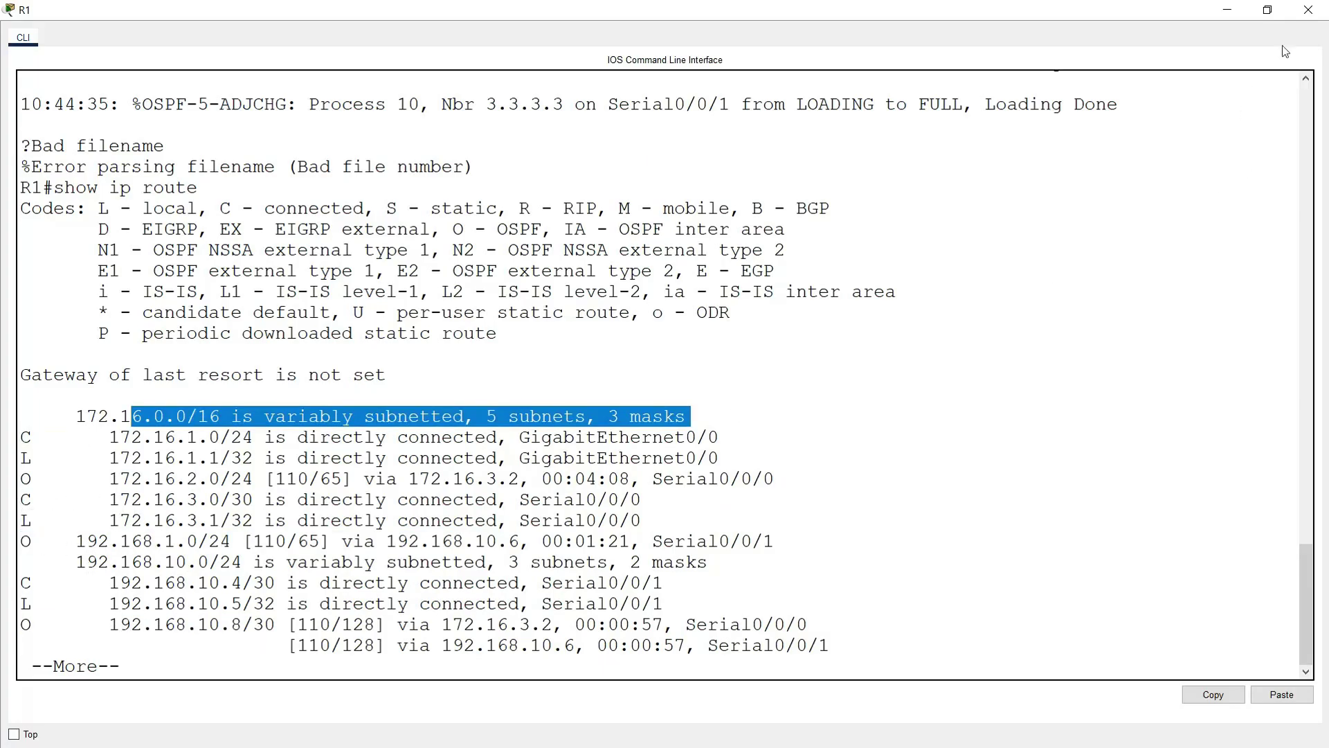
left_click(1307, 9)
- Display R2's full IP routing table in its maximized console
left_click(900, 239)
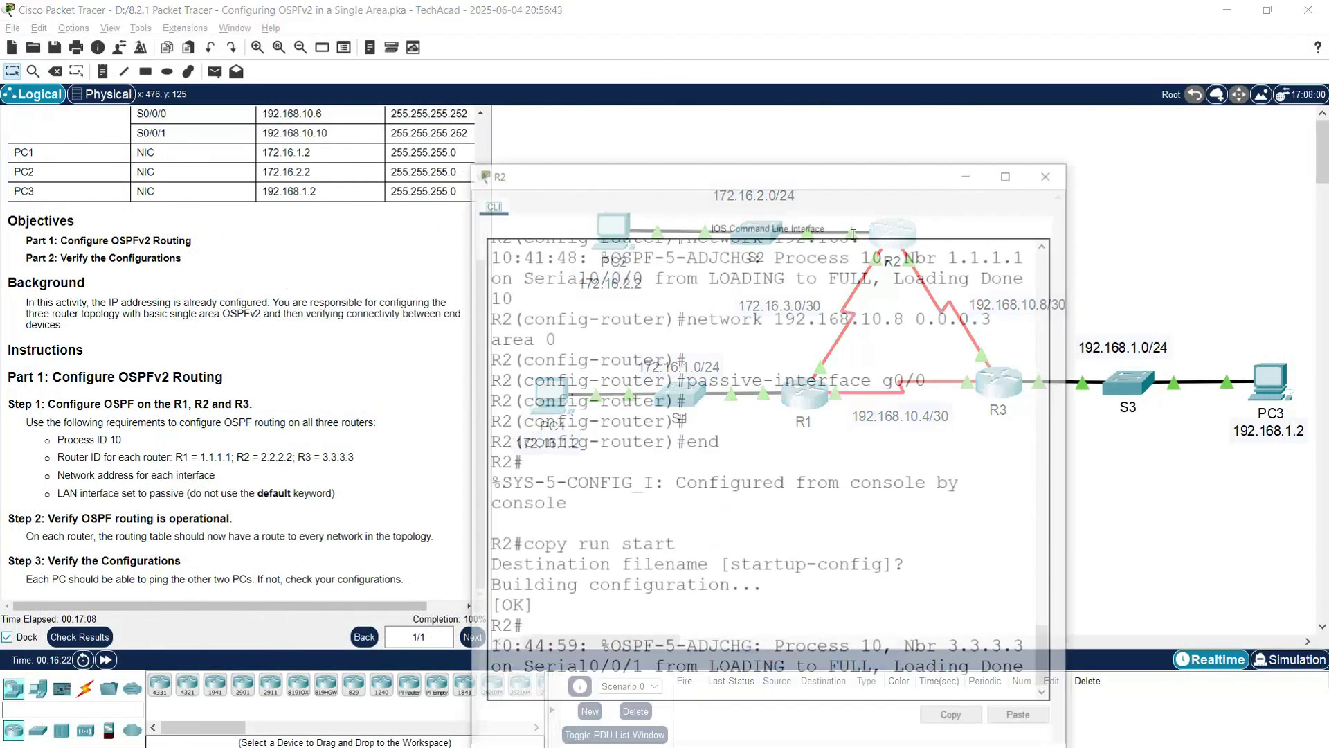
left_click(1005, 177)
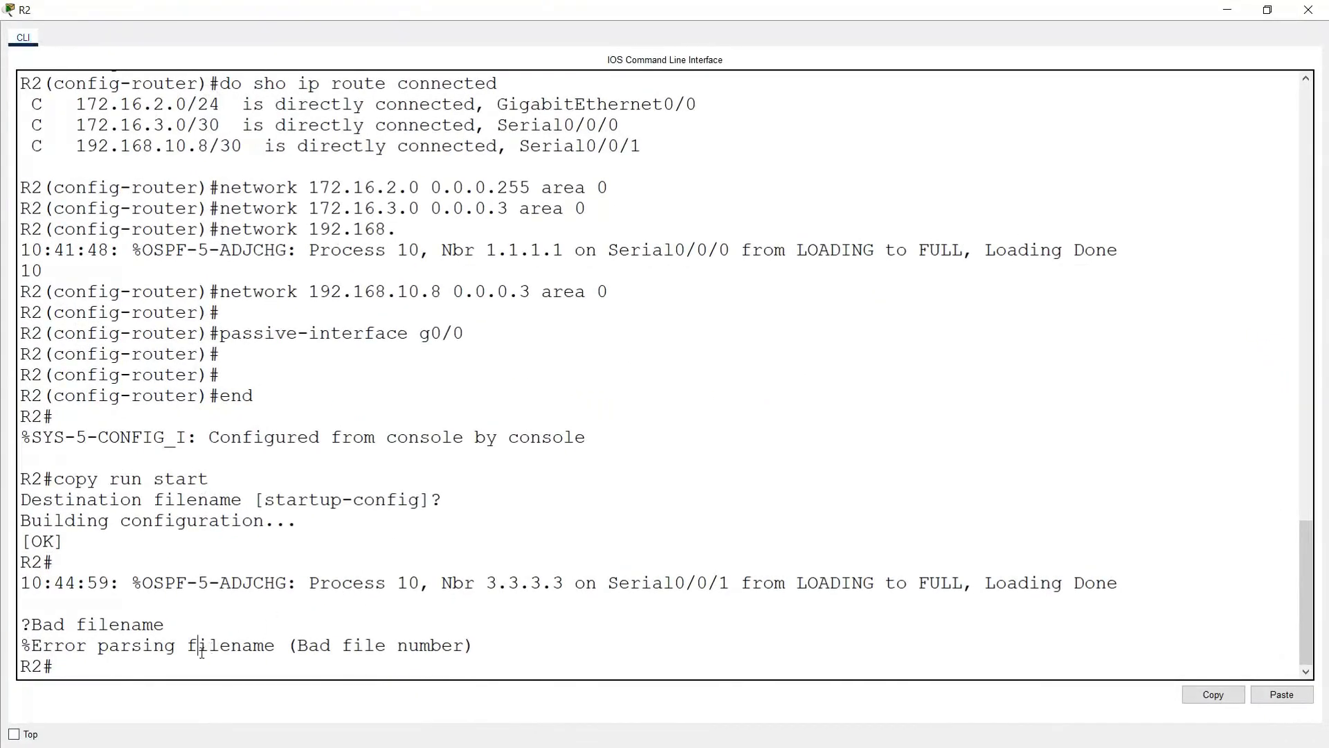
type("show ip route")
key("Return")
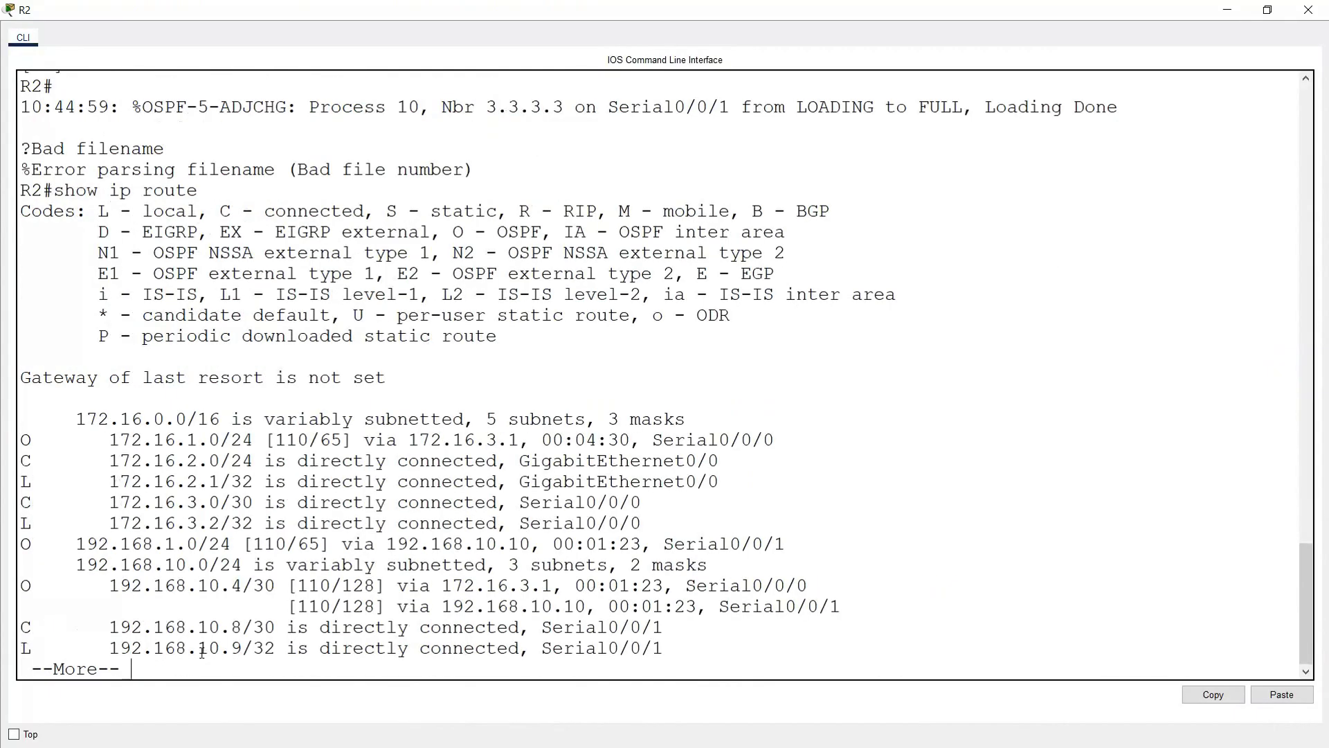
- Examine the OSPF-learned and directly connected networks in R2's routing table and close the console
left_click_drag(25, 439, 232, 440)
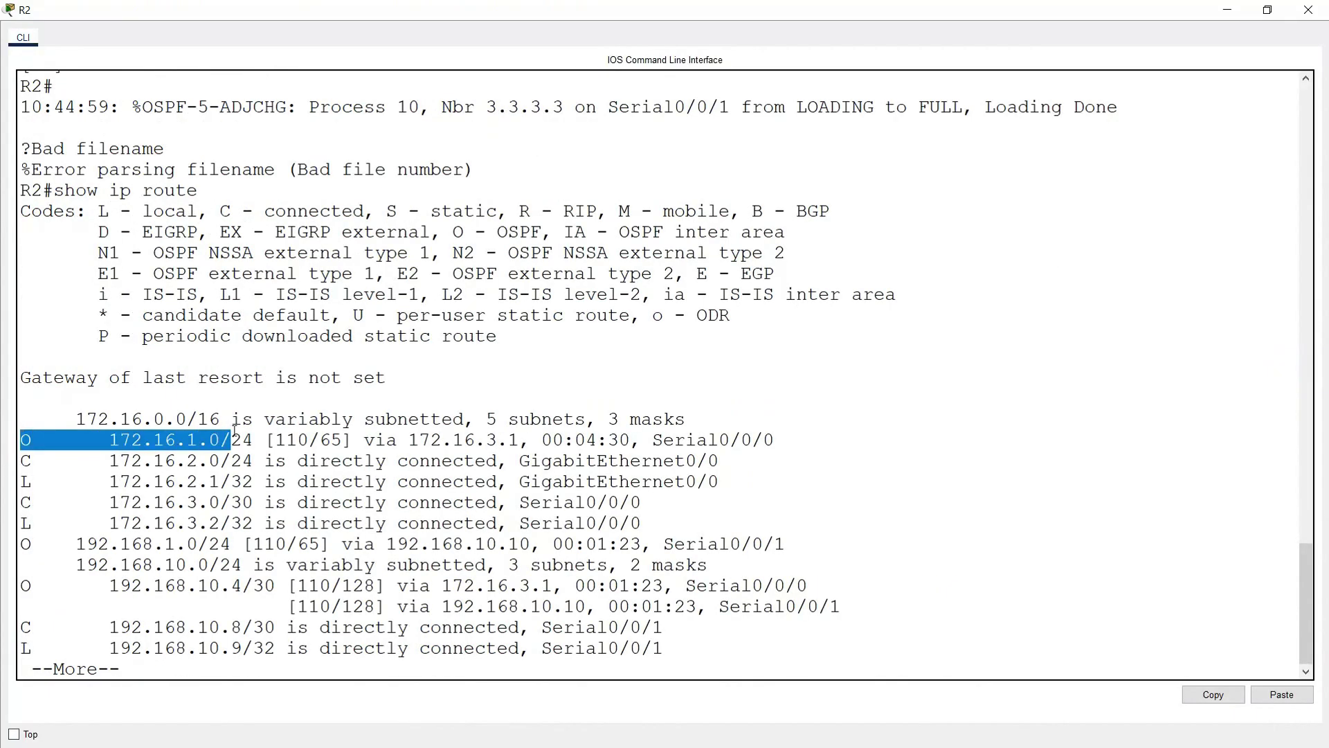
left_click_drag(23, 543, 177, 545)
left_click_drag(25, 585, 281, 591)
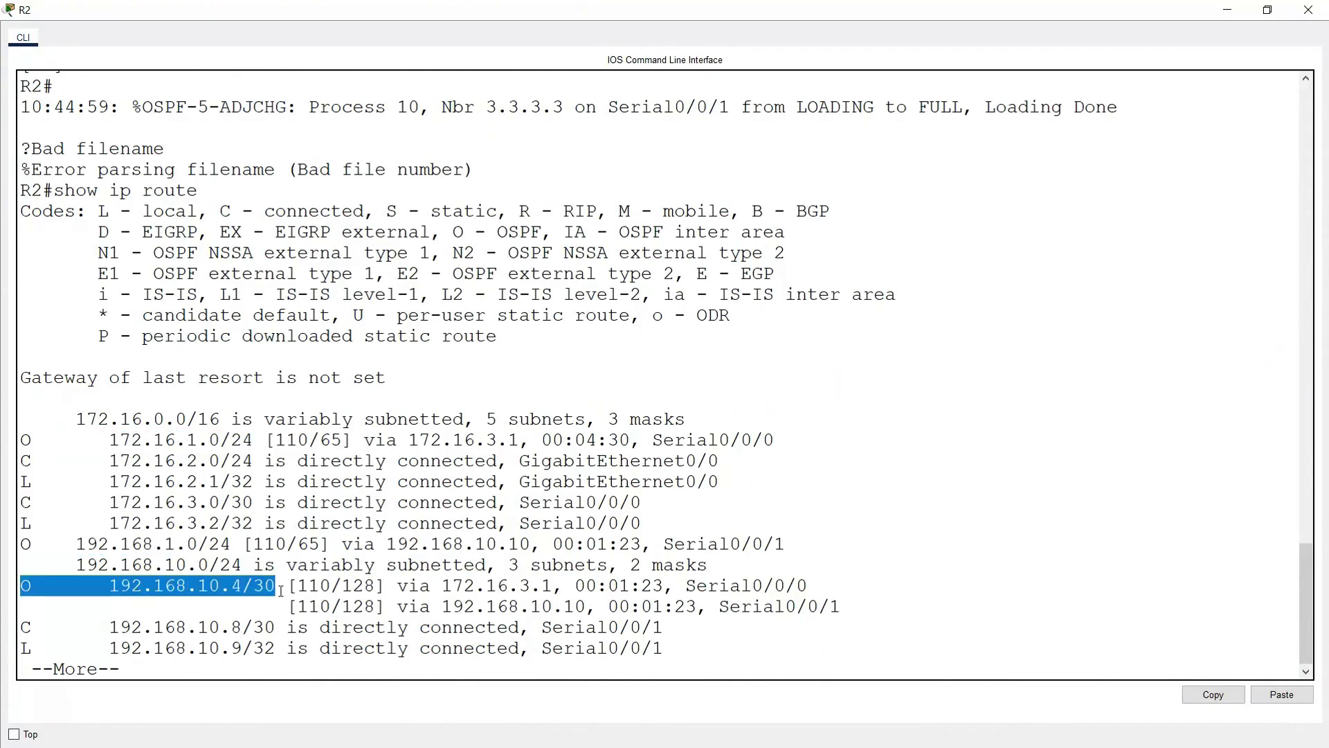
left_click(26, 461)
left_click_drag(26, 460, 142, 461)
left_click_drag(26, 502, 253, 523)
left_click_drag(26, 626, 156, 628)
left_click(1307, 10)
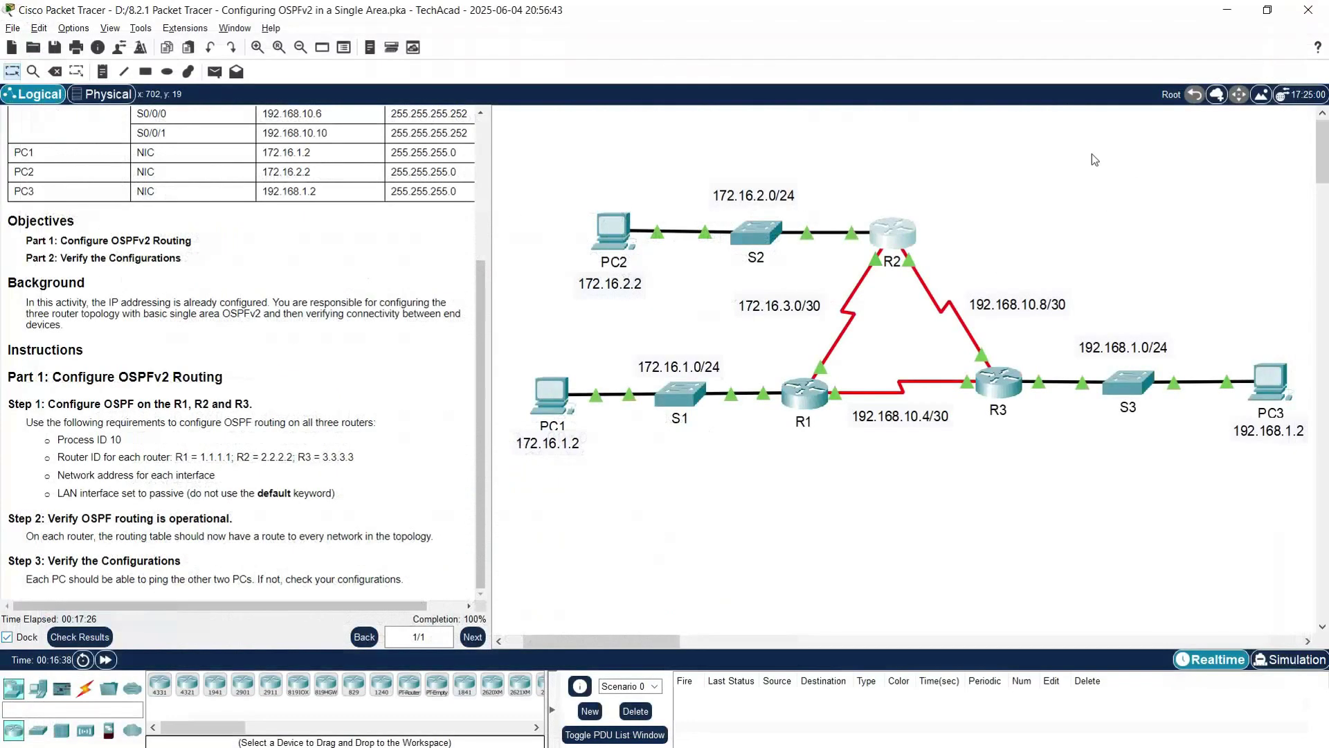
- Display R3's IP routing table through its last entry in the maximized console
left_click(984, 385)
left_click(1056, 48)
type("show ip route")
key("Return")
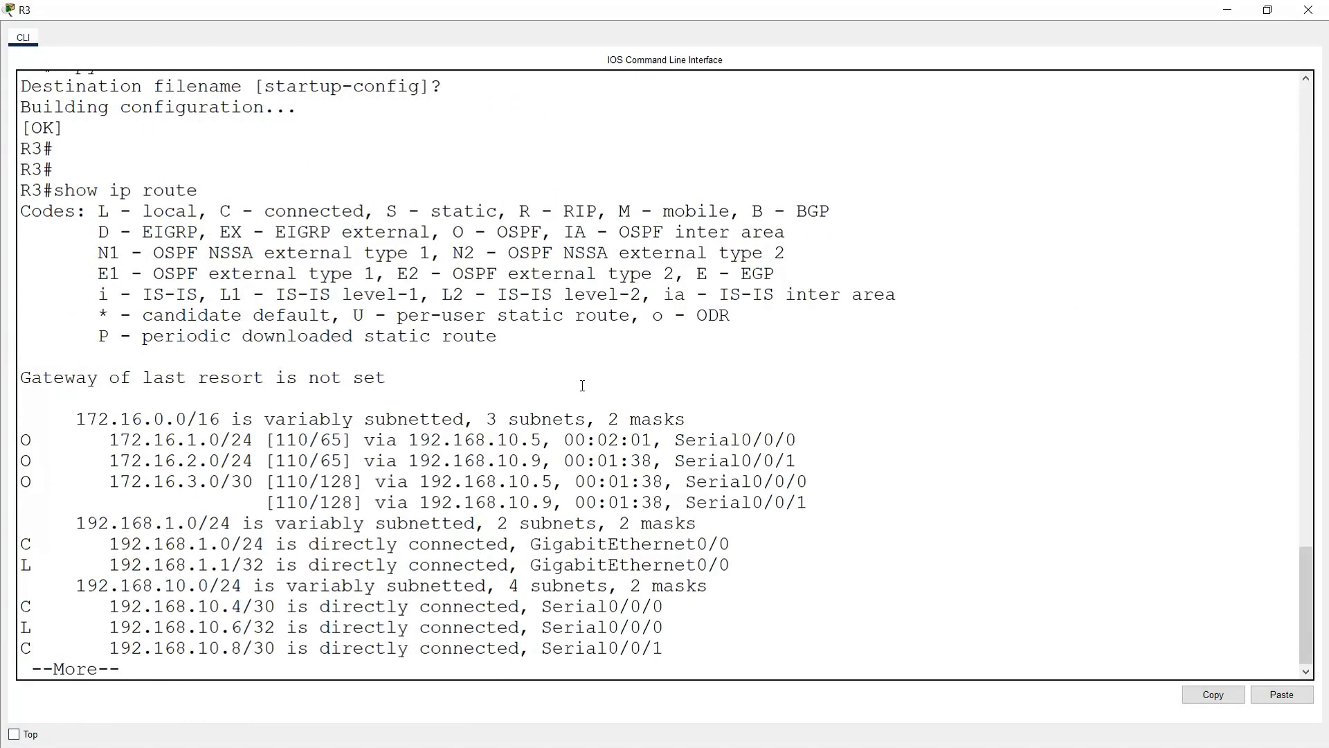
key("space")
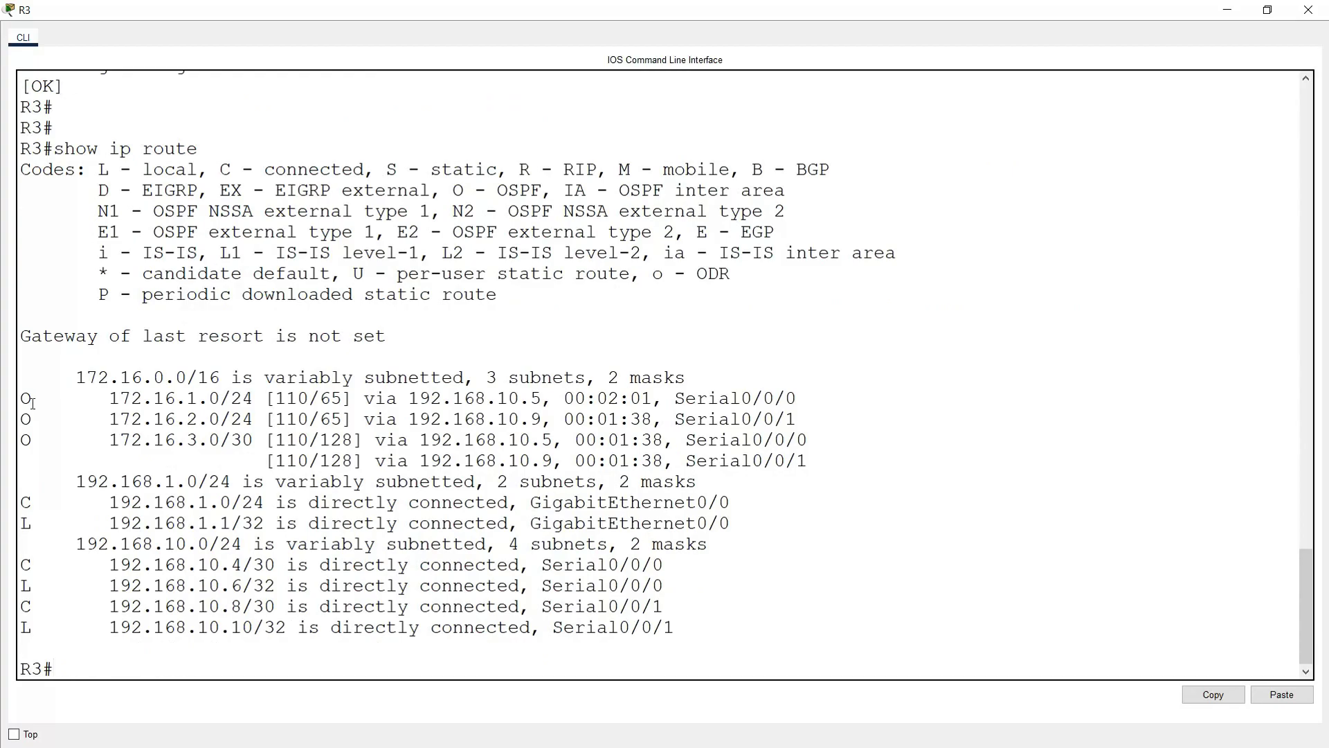
- Examine the OSPF-learned and directly connected networks in R3's routing table and close the console
left_click_drag(25, 398, 827, 441)
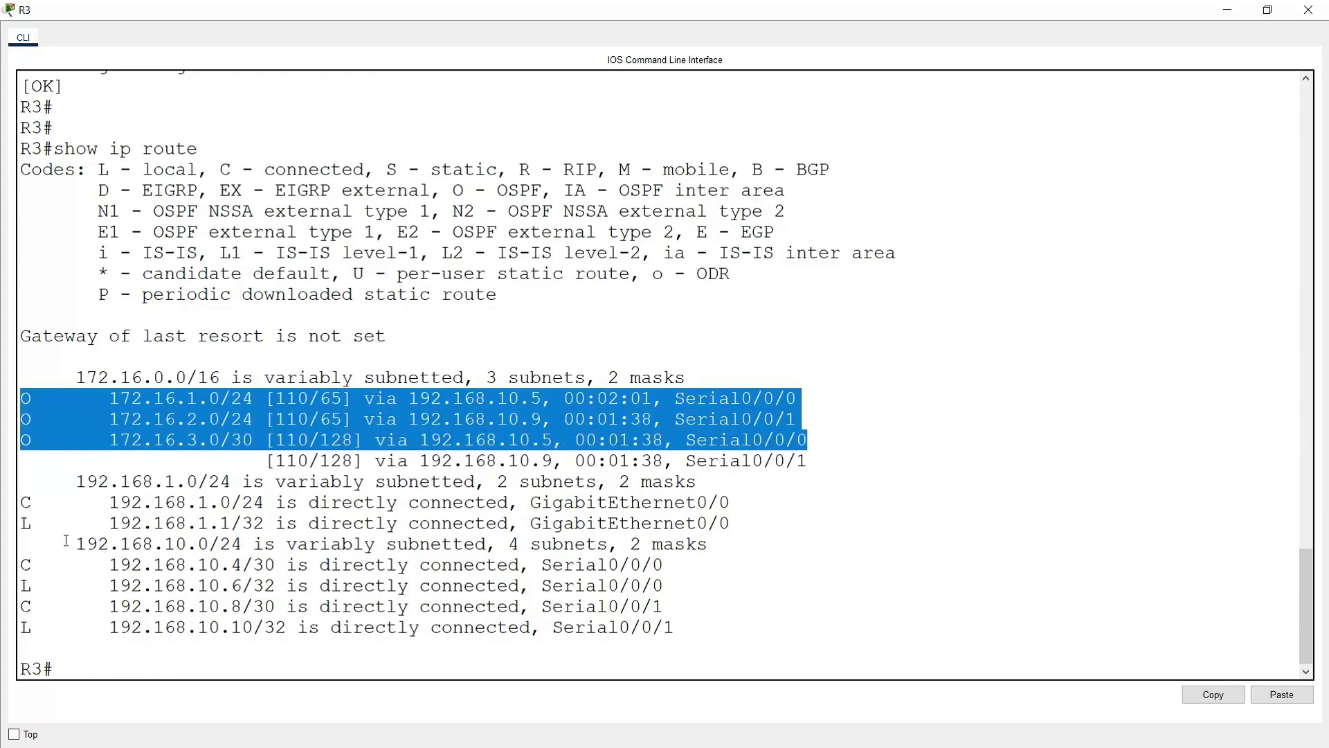
left_click_drag(29, 506, 409, 502)
left_click_drag(30, 558, 311, 565)
left_click(318, 595)
left_click_drag(436, 597, 394, 606)
left_click(1306, 10)
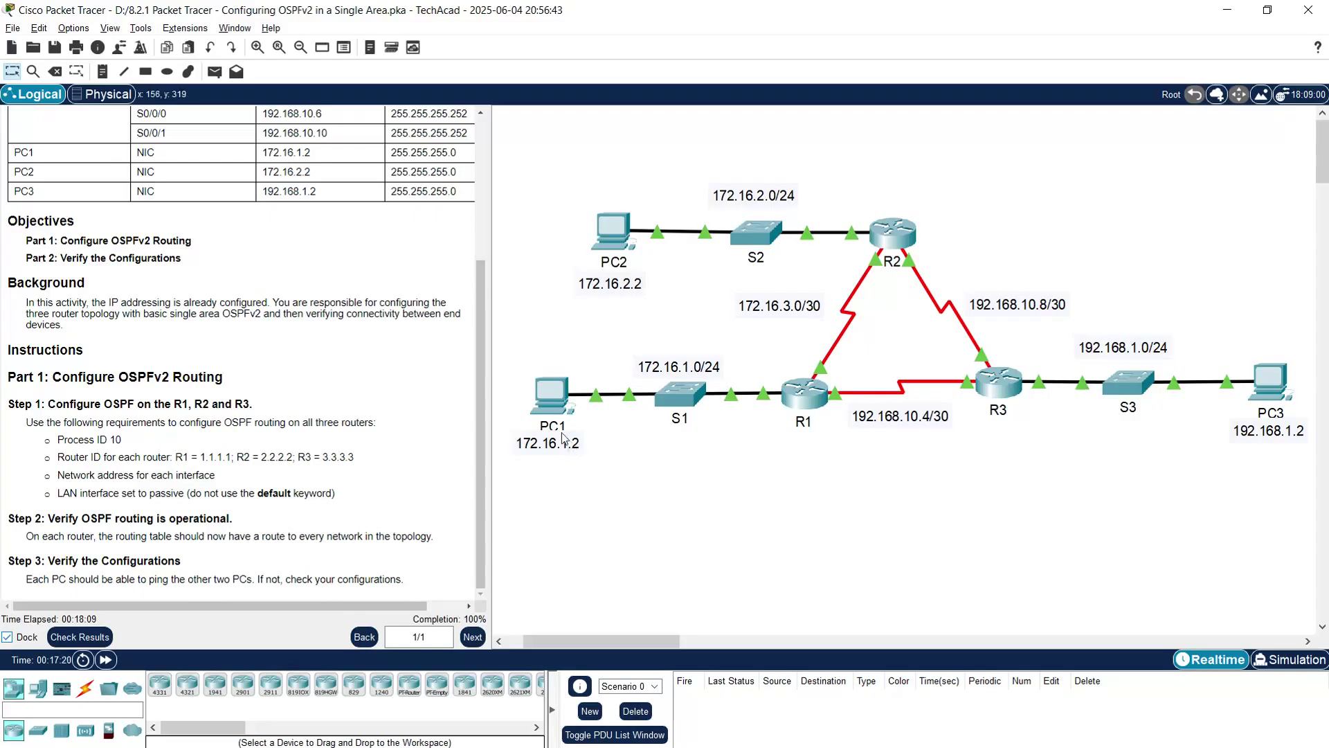
- Test connectivity from PC1's Command Prompt to PC2 by pinging 172.16.2.2 from the addressing table
left_click(551, 399)
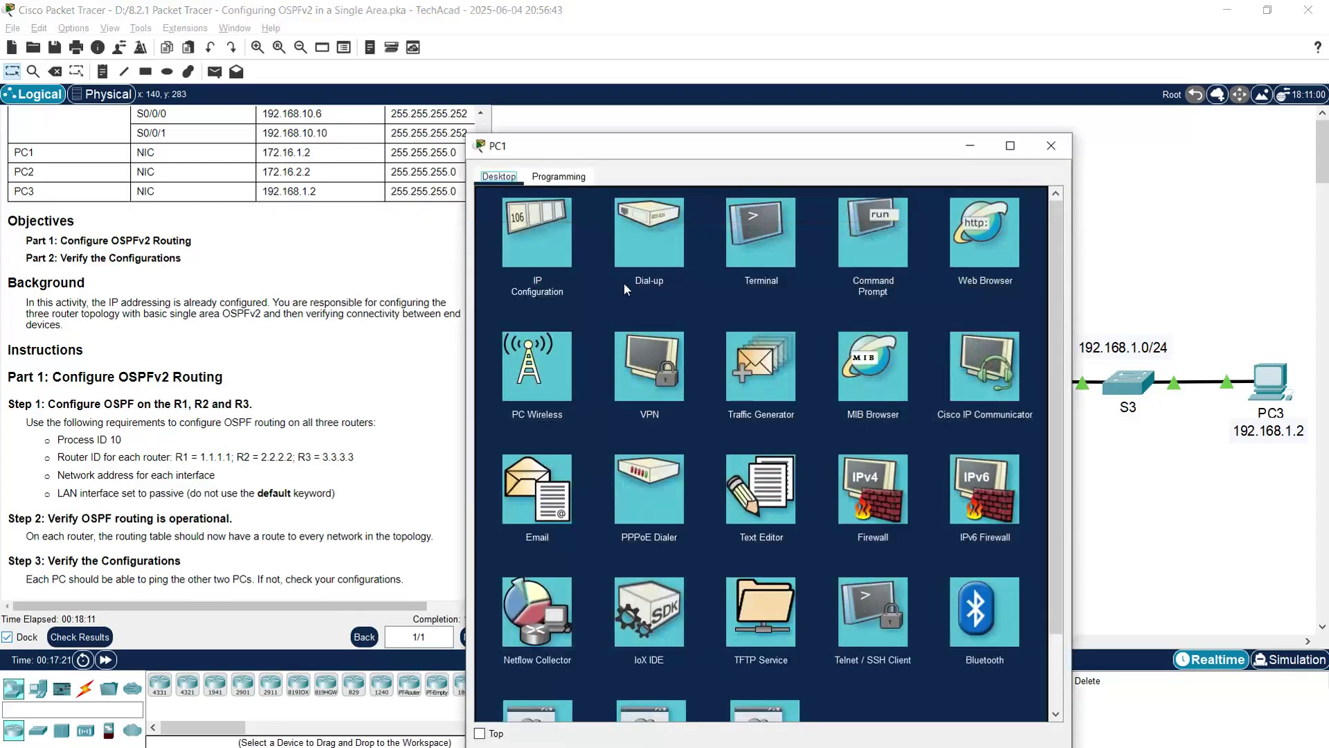
left_click(870, 236)
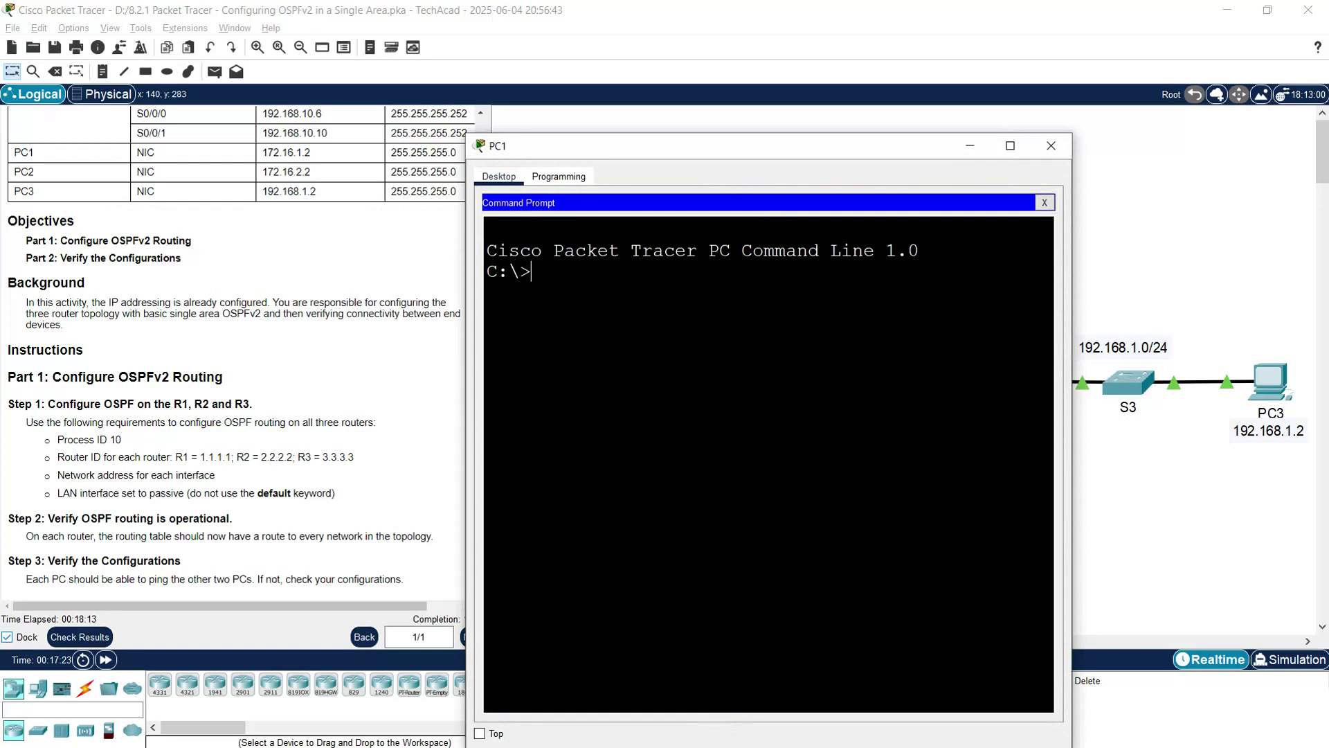
scroll(334, 273, "up", 5)
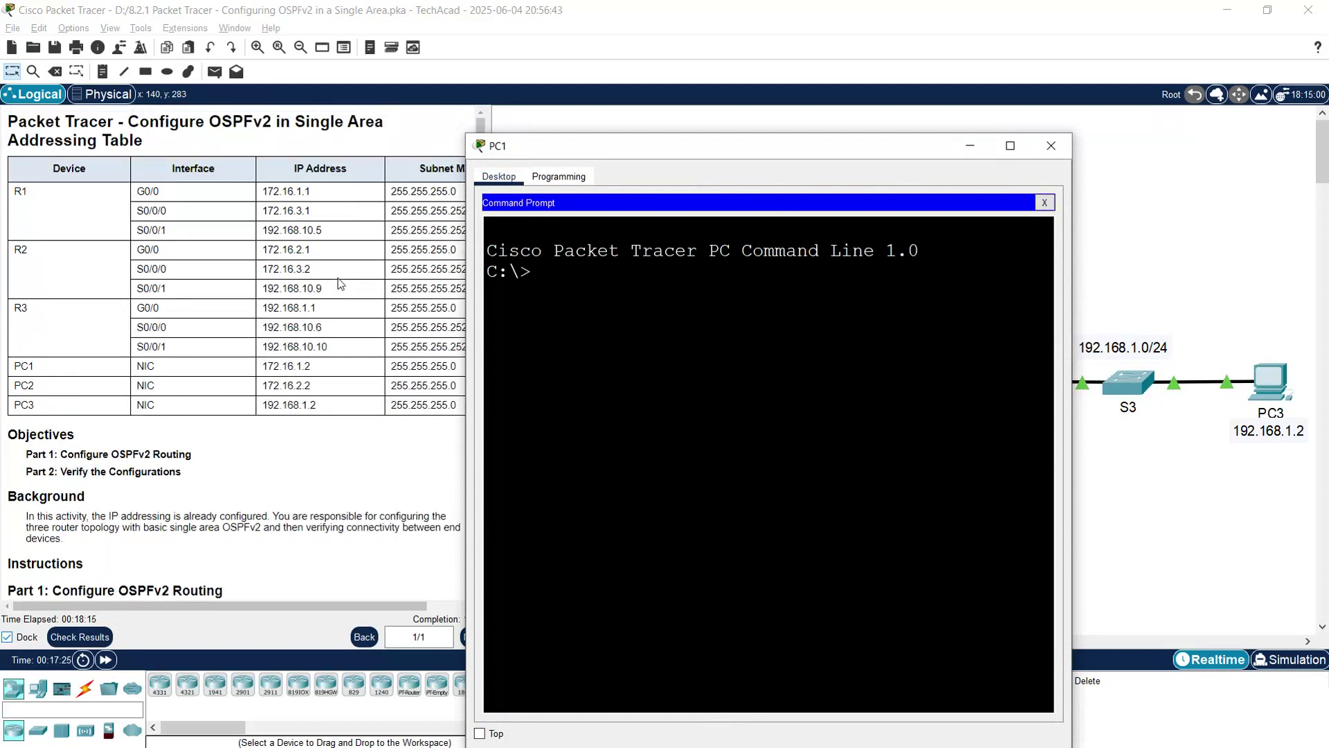
type("ping 172.16.2.2")
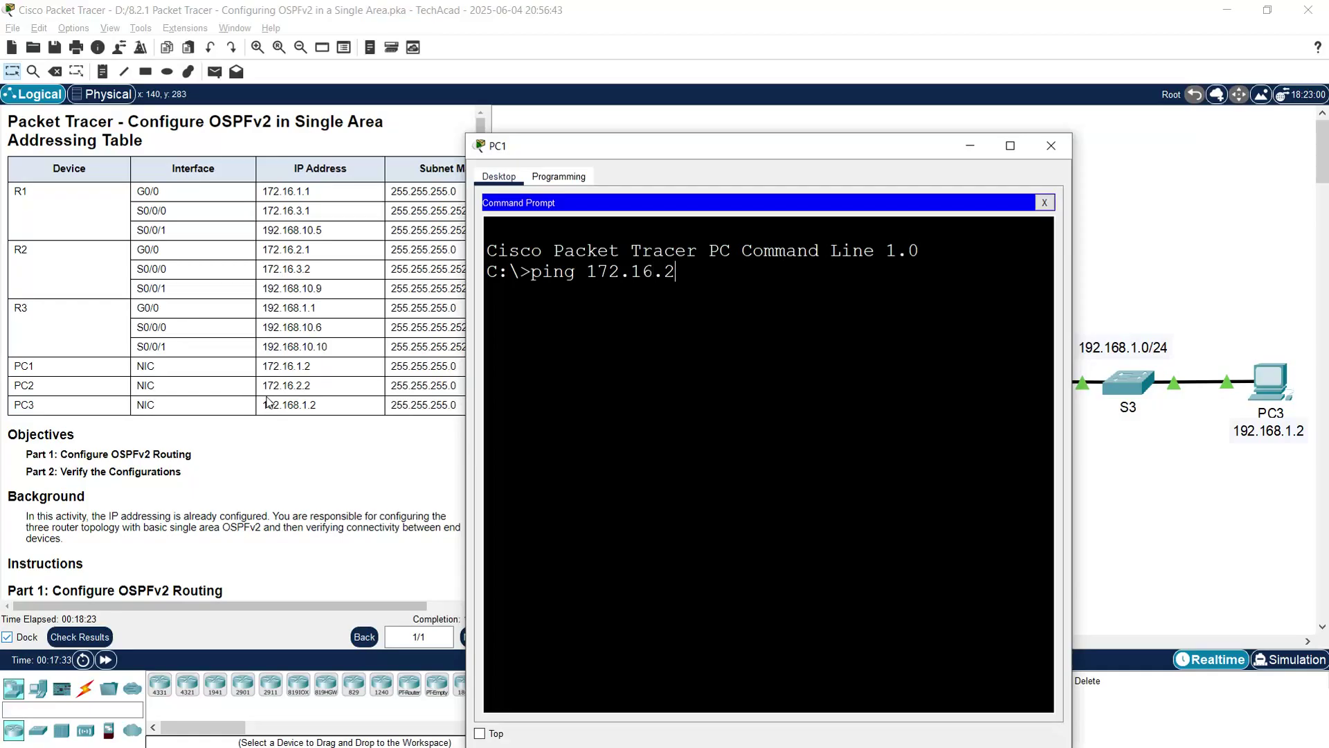
key("Return")
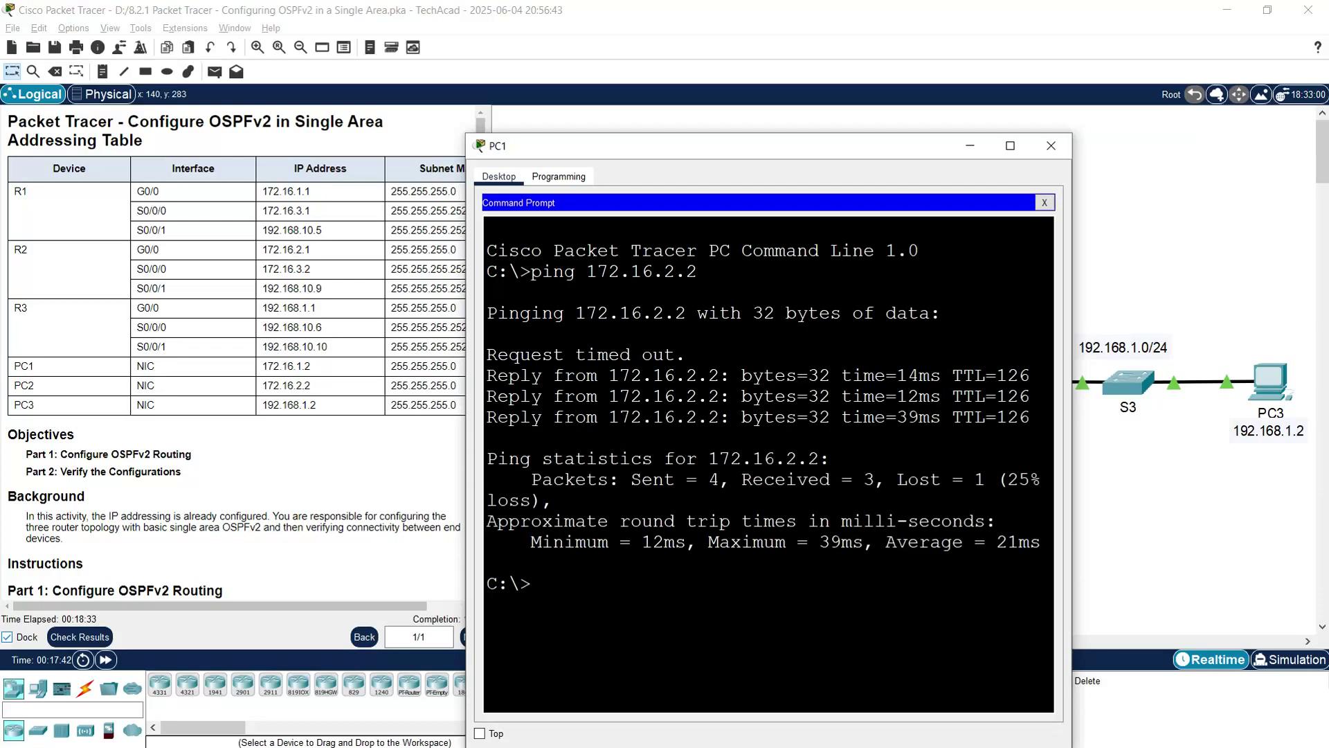
- Ping PC3 at 192.168.1.2 from PC1, widen the window to read the replies, and close it
type("ping 192.168.1.2")
key("Return")
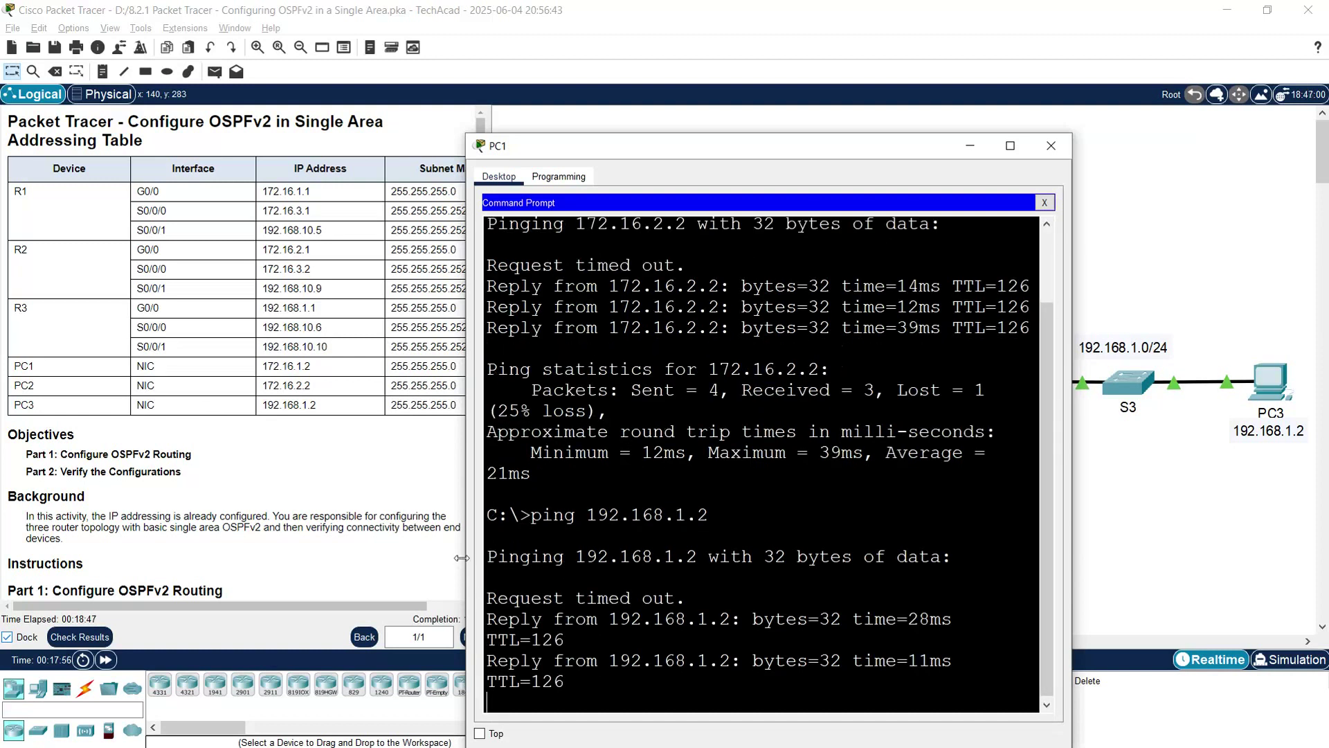
left_click_drag(467, 564, 359, 563)
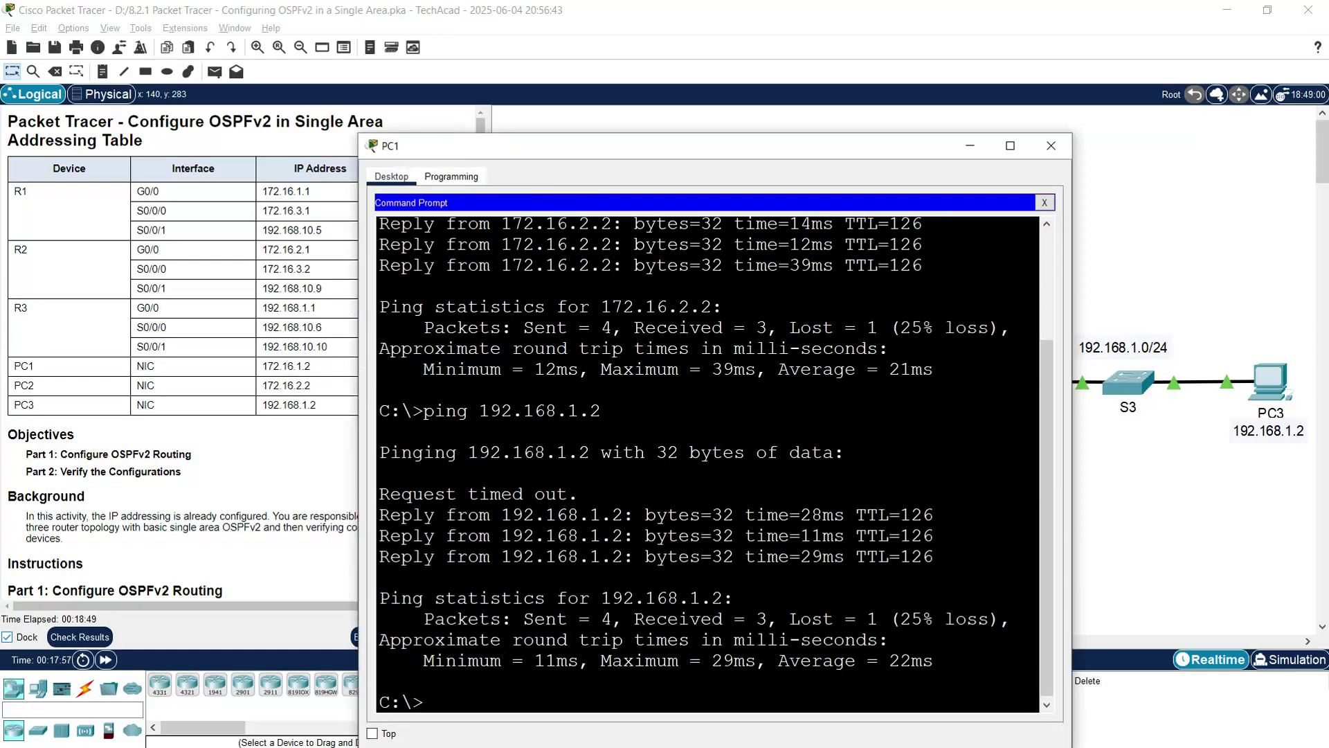
left_click(1051, 146)
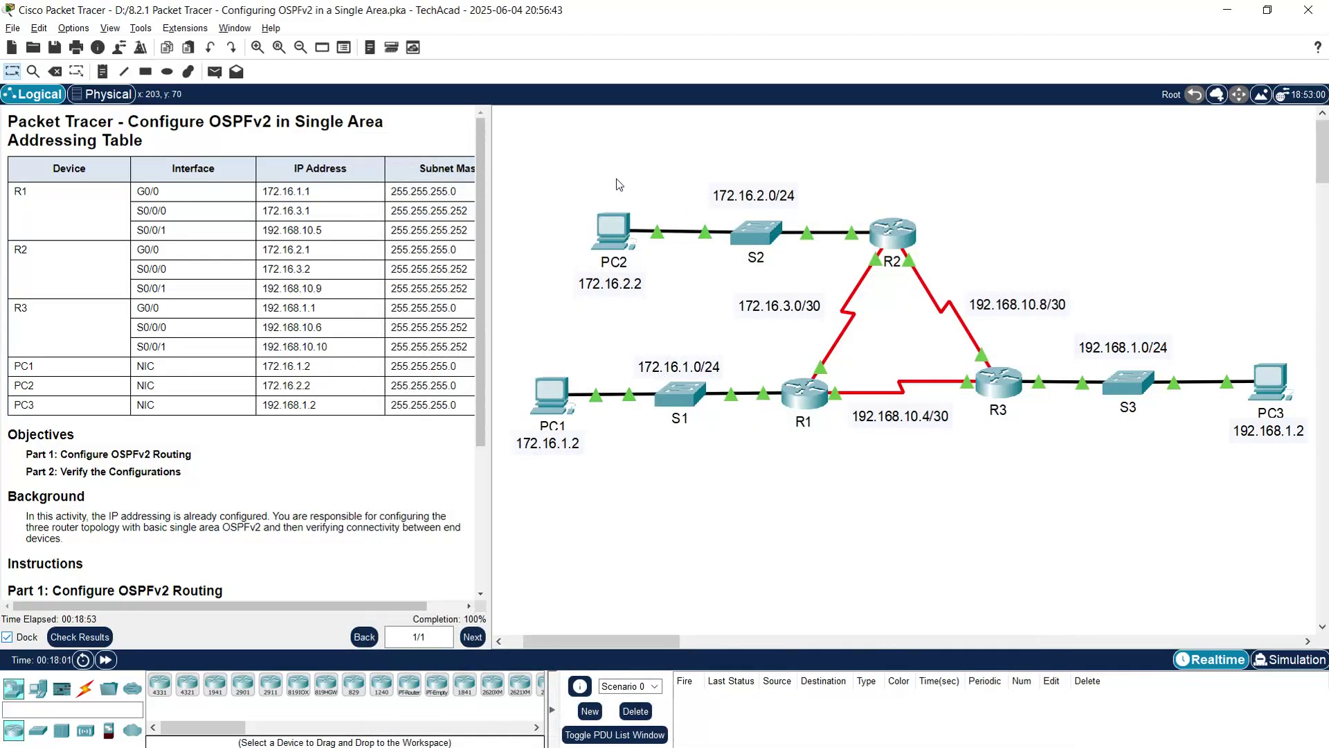